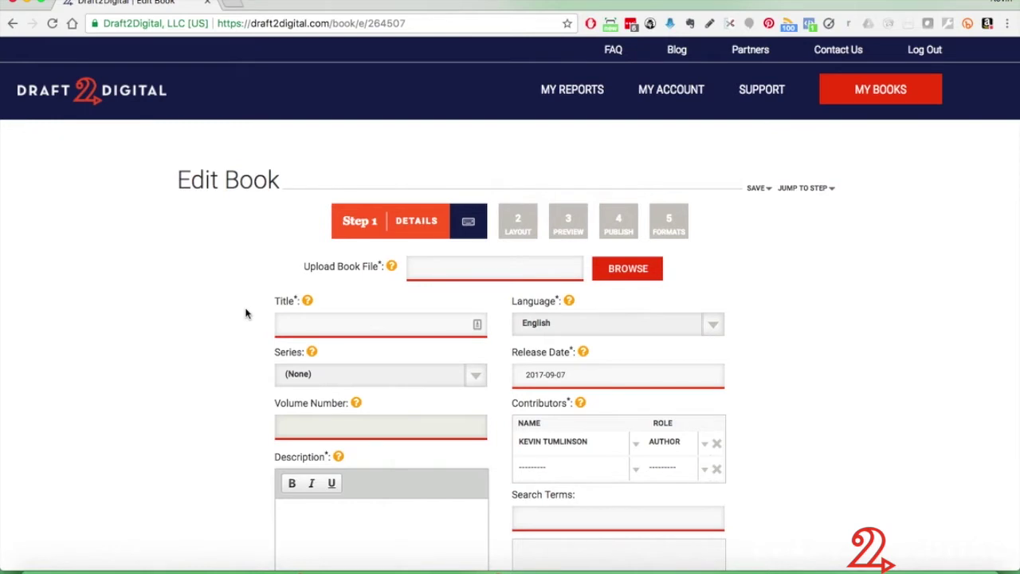
# Look through the book details form, checking the volume number hint, the publisher choices and the ISBN and BISAC fields.
pyautogui.scroll(-10, 245, 313)
pyautogui.scroll(10, 246, 313)
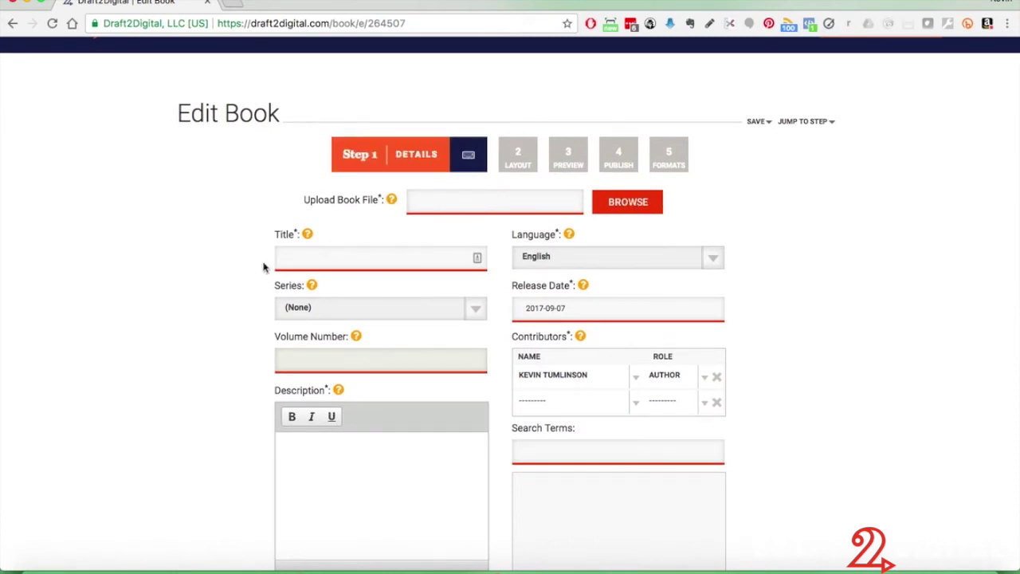
pyautogui.scroll(-3, 146, 348)
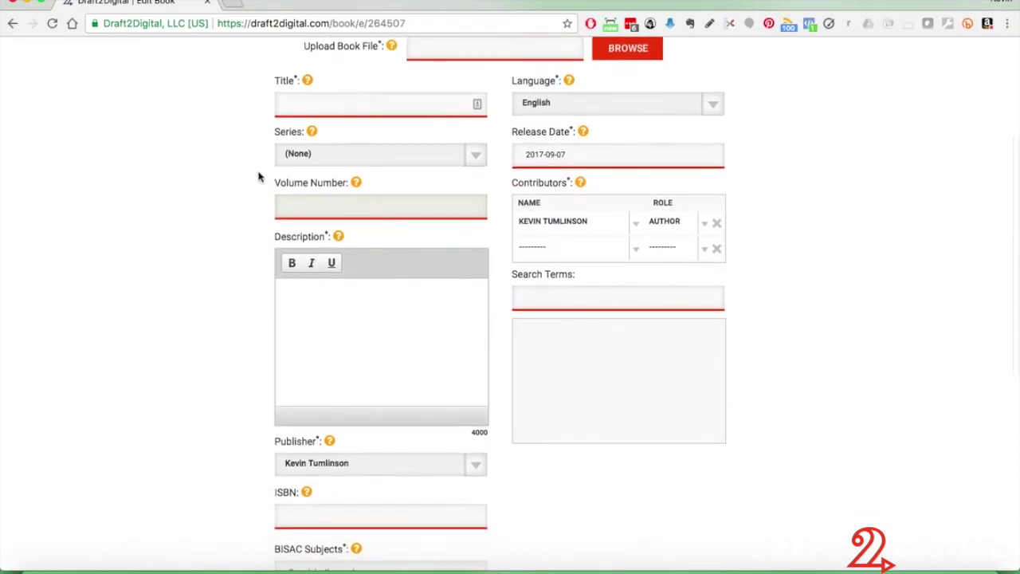
pyautogui.moveTo(357, 192)
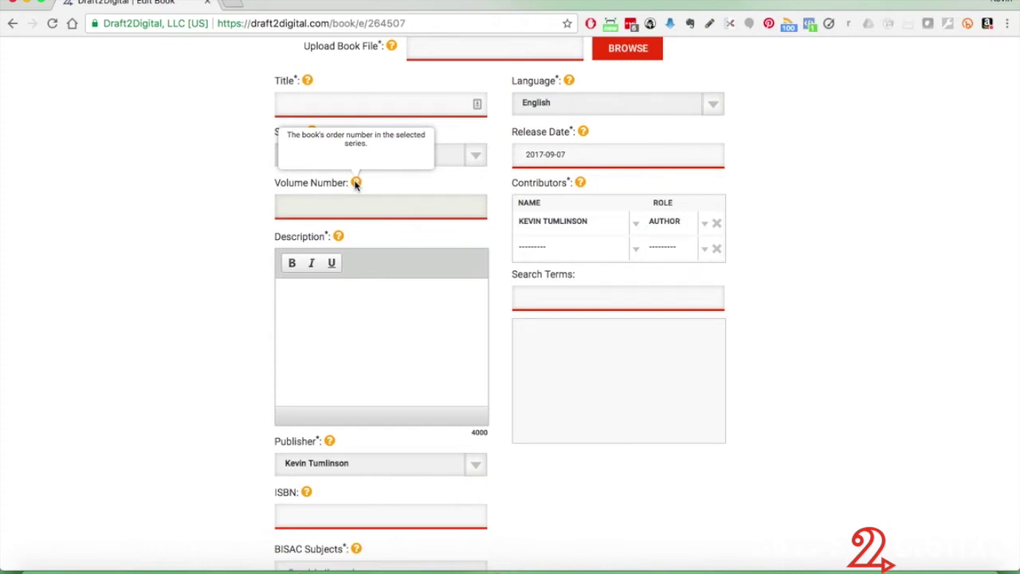
pyautogui.moveTo(339, 238)
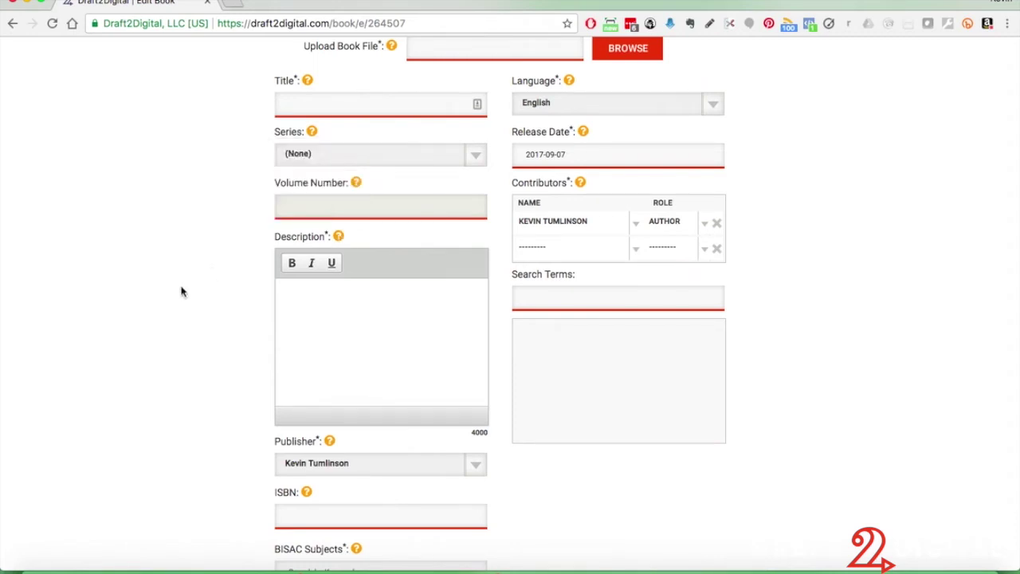
pyautogui.click(475, 464)
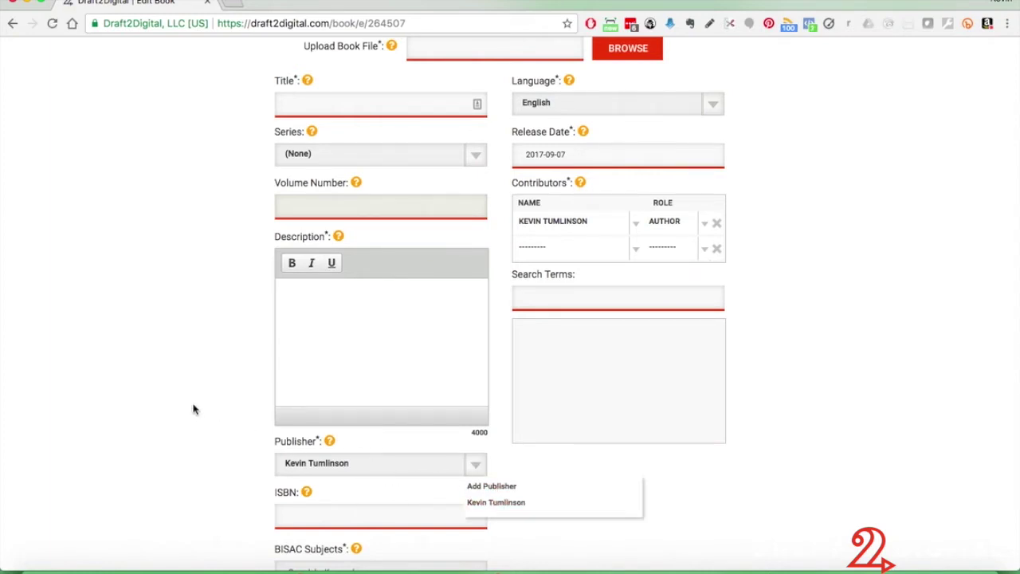
pyautogui.scroll(-1, 192, 410)
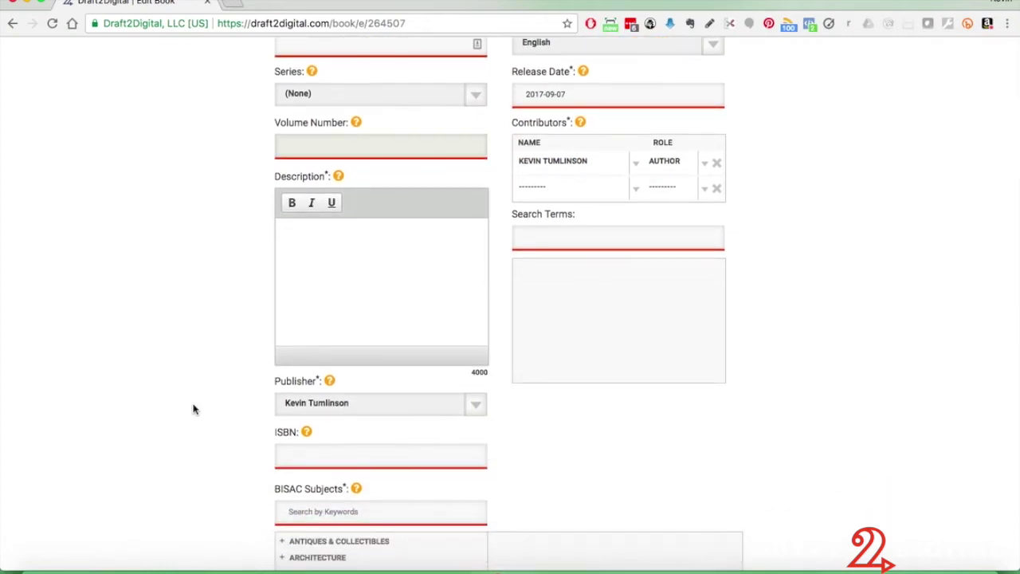
pyautogui.scroll(-4, 200, 369)
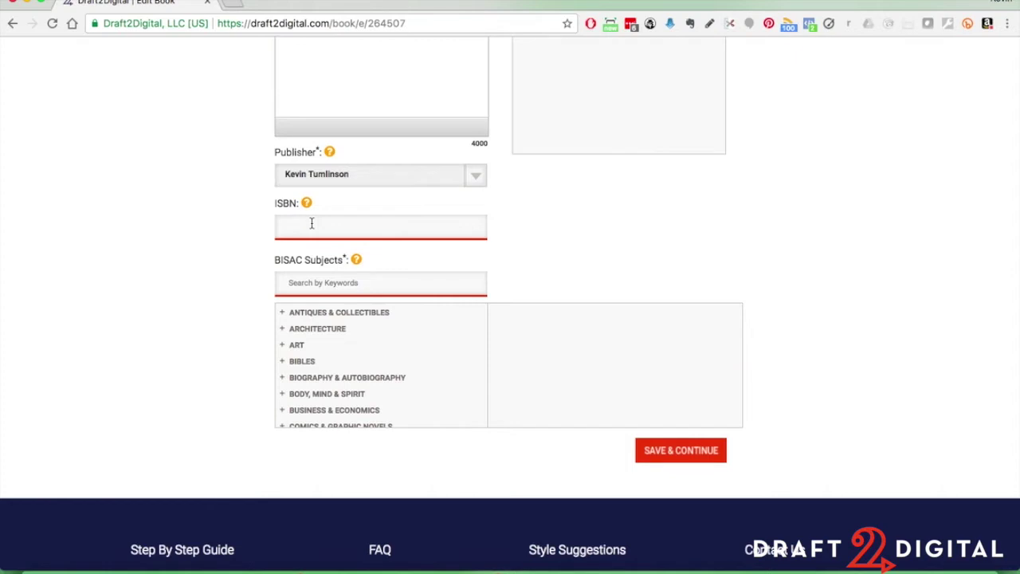
pyautogui.moveTo(306, 205)
pyautogui.scroll(15, 241, 223)
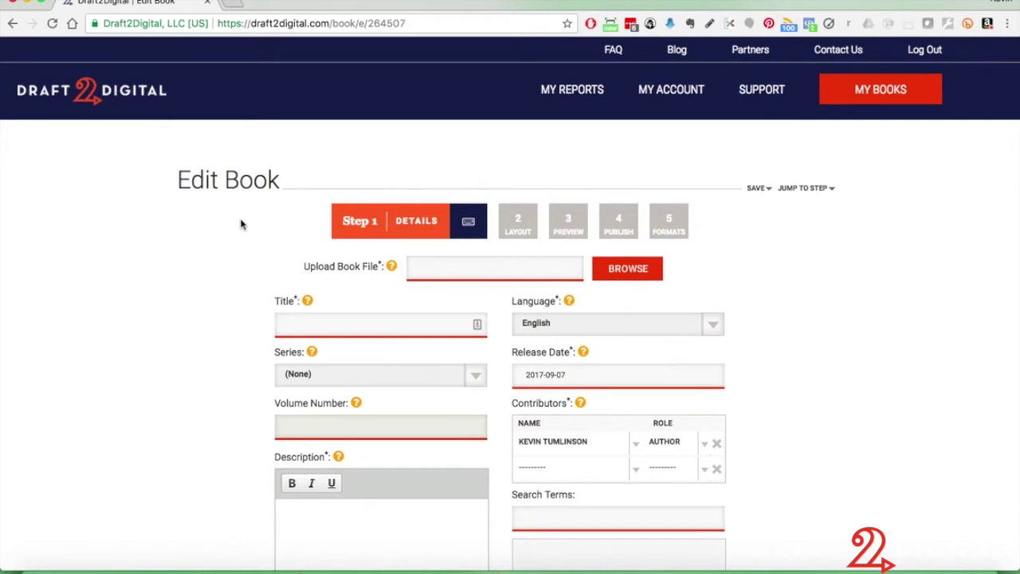
# Search the BISAC subjects for "Thriller" and add Fiction / Thrillers / Suspense as the book's subject.
pyautogui.scroll(-10, 242, 224)
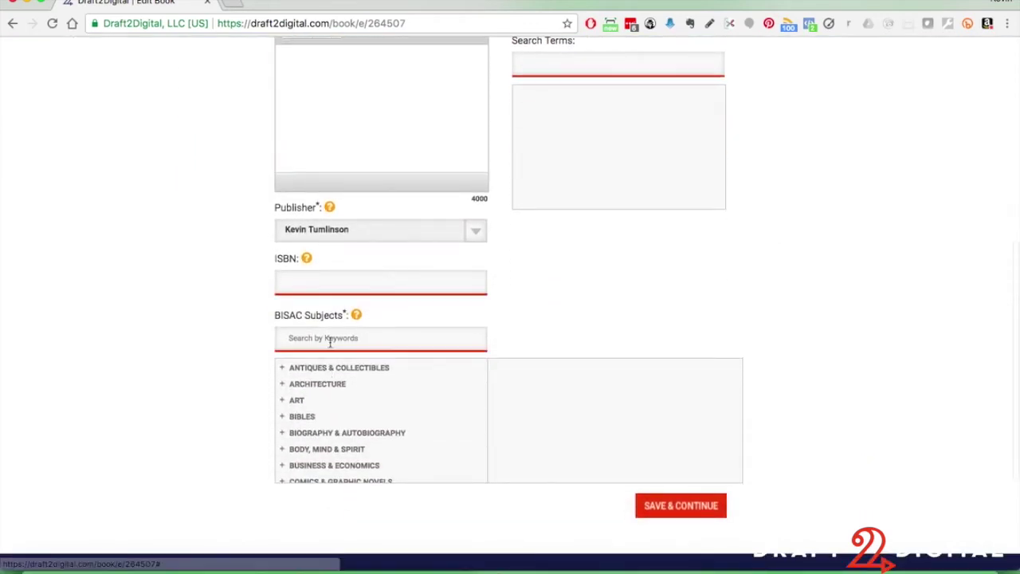
pyautogui.write('Thriller')
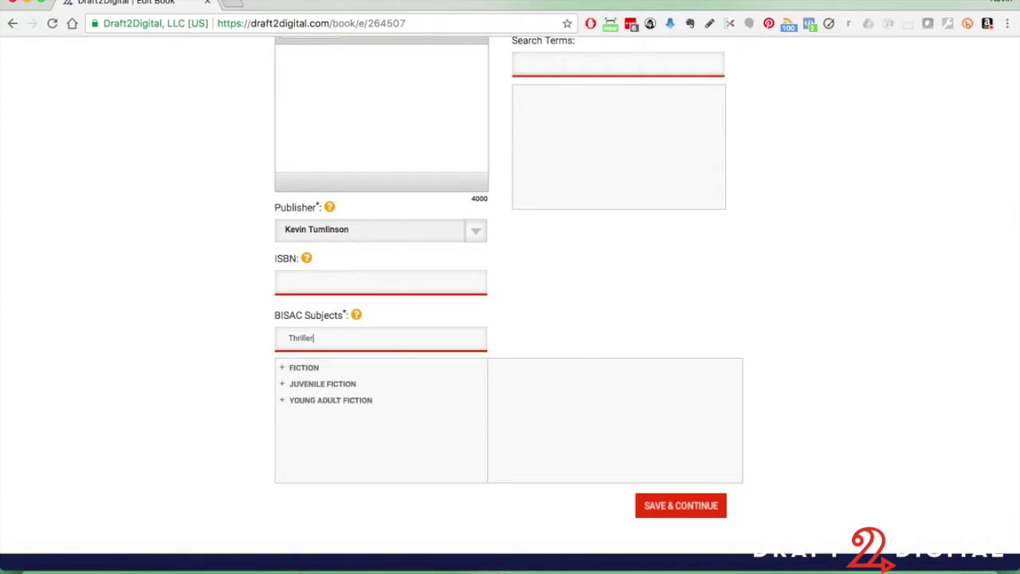
pyautogui.click(283, 370)
pyautogui.click(303, 383)
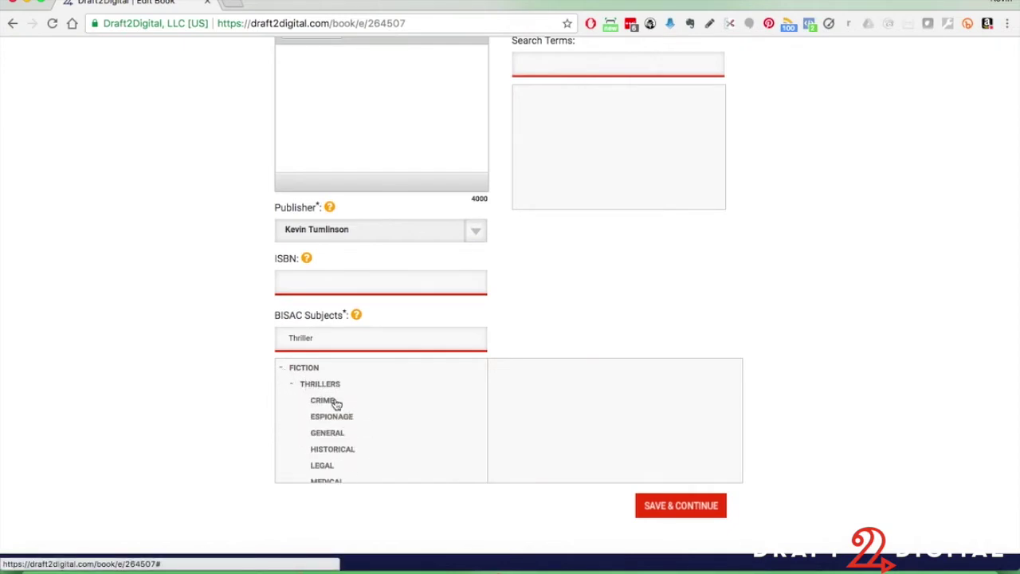
pyautogui.scroll(-3, 353, 412)
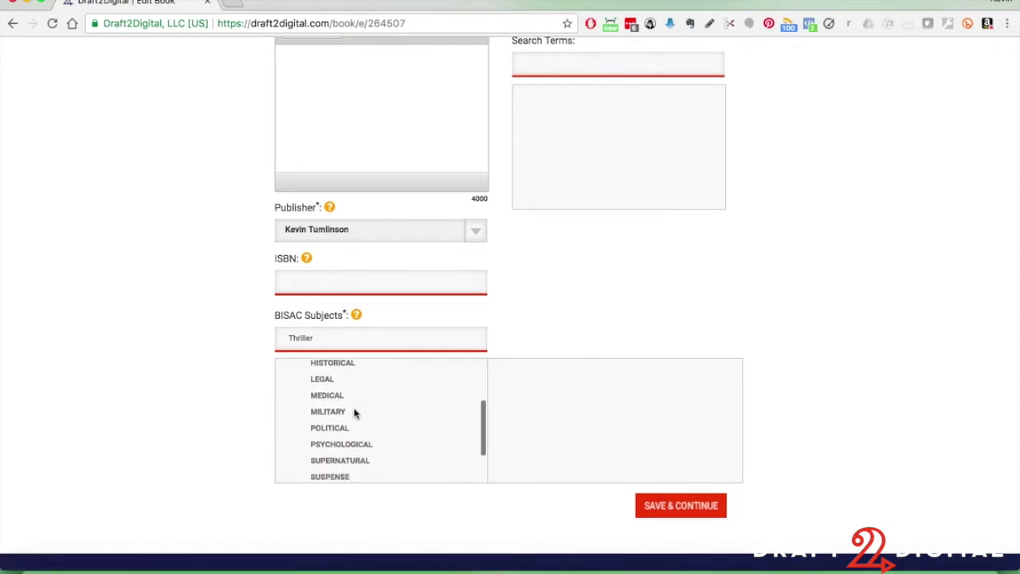
pyautogui.scroll(-3, 353, 412)
pyautogui.scroll(1, 353, 416)
pyautogui.click(330, 431)
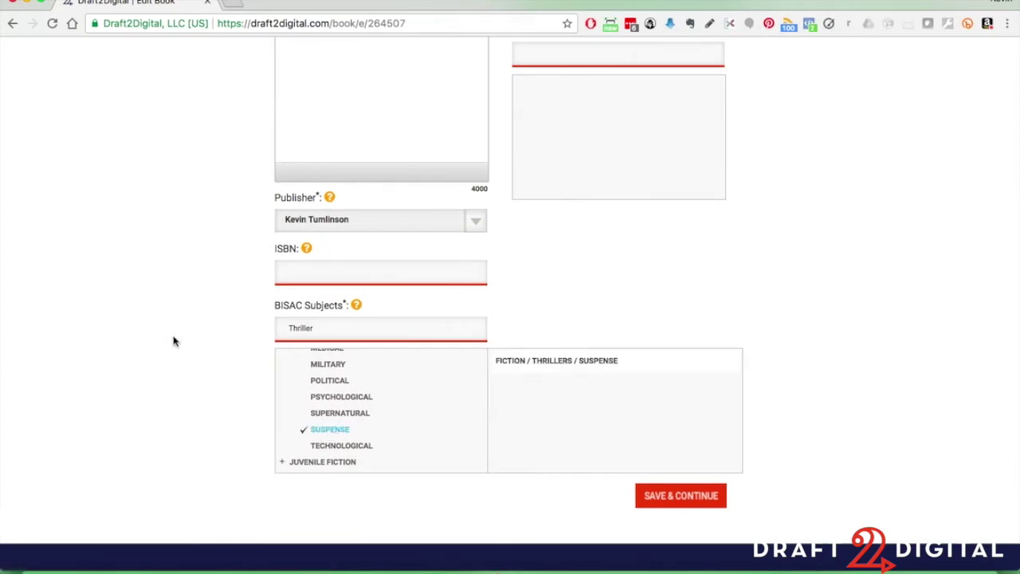
# Start choosing the book file for upload and go to the Desktop folder.
pyautogui.scroll(10, 198, 317)
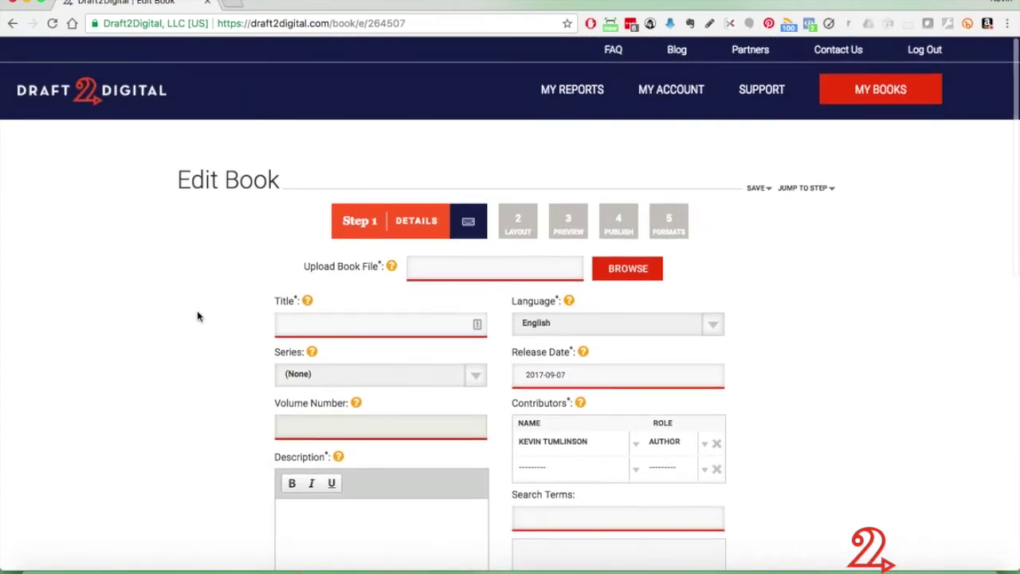
pyautogui.click(642, 270)
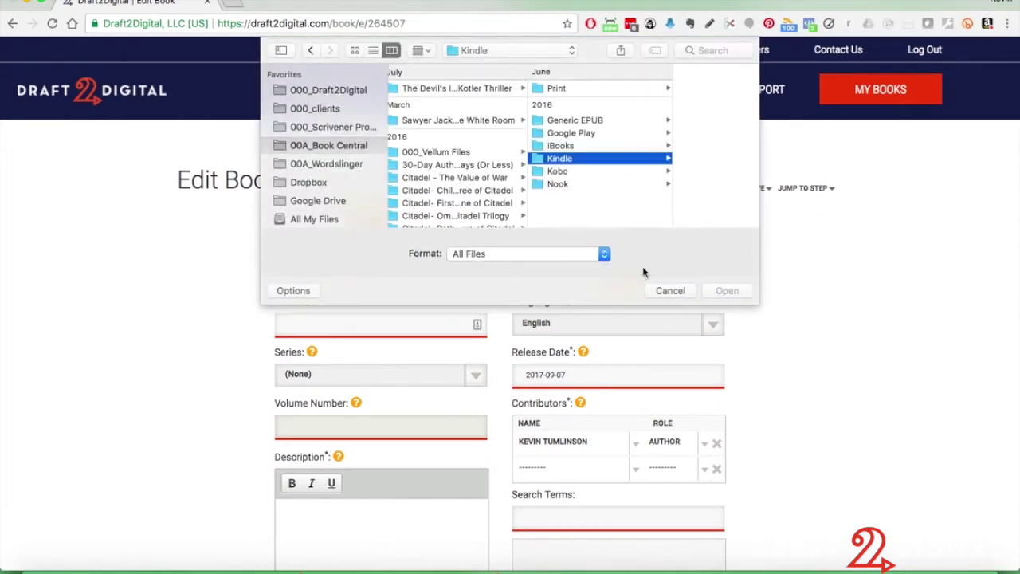
pyautogui.scroll(-5, 327, 120)
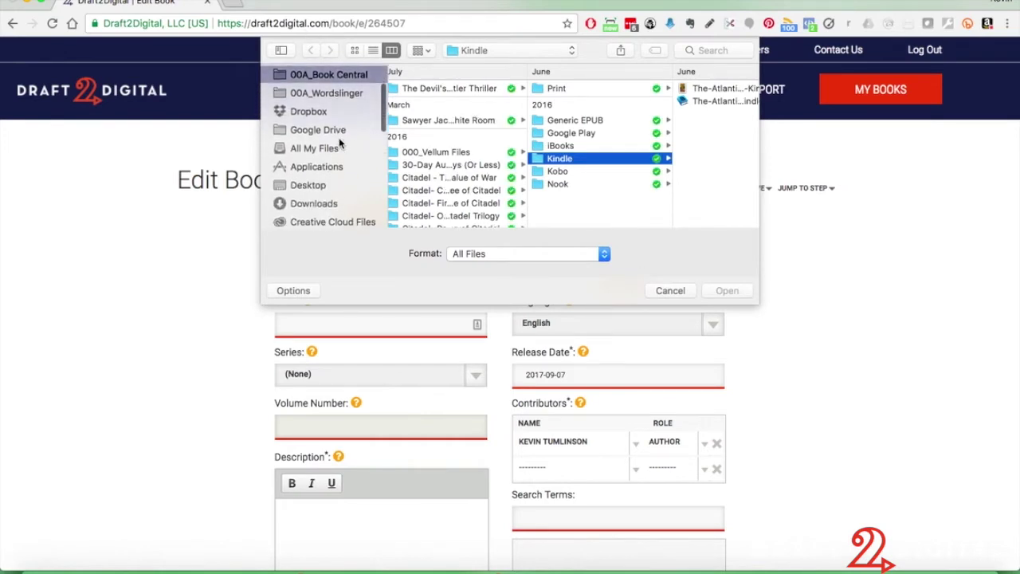
pyautogui.click(307, 144)
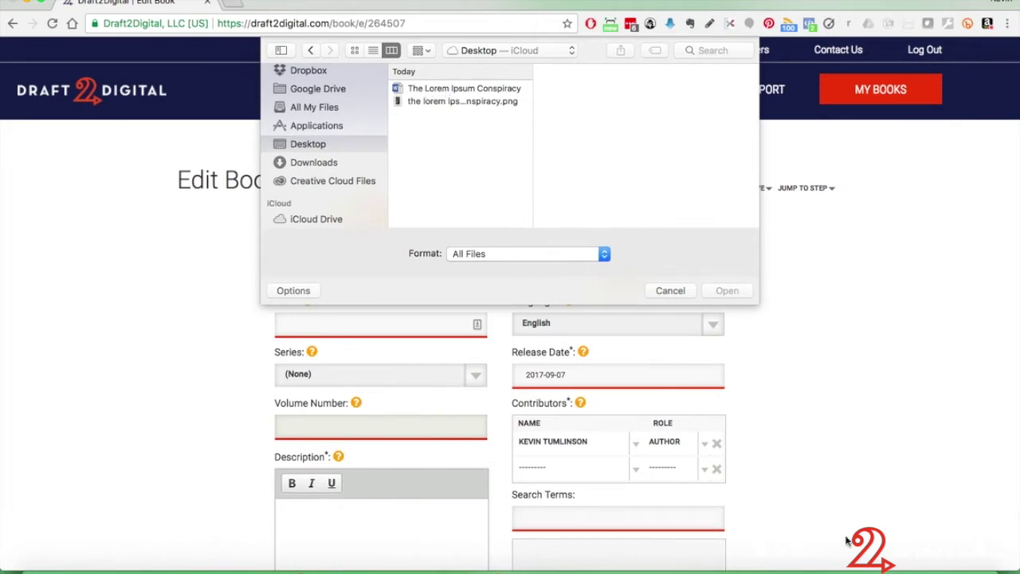
# Switch to the manuscript in Word and display its paragraph styles.
pyautogui.moveTo(949, 568)
pyautogui.click(972, 545)
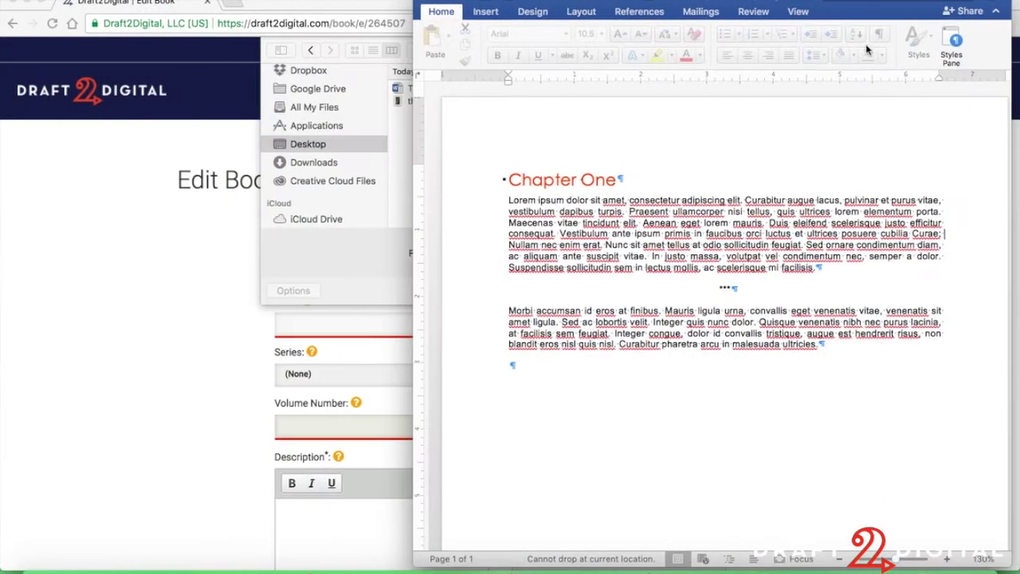
pyautogui.click(951, 40)
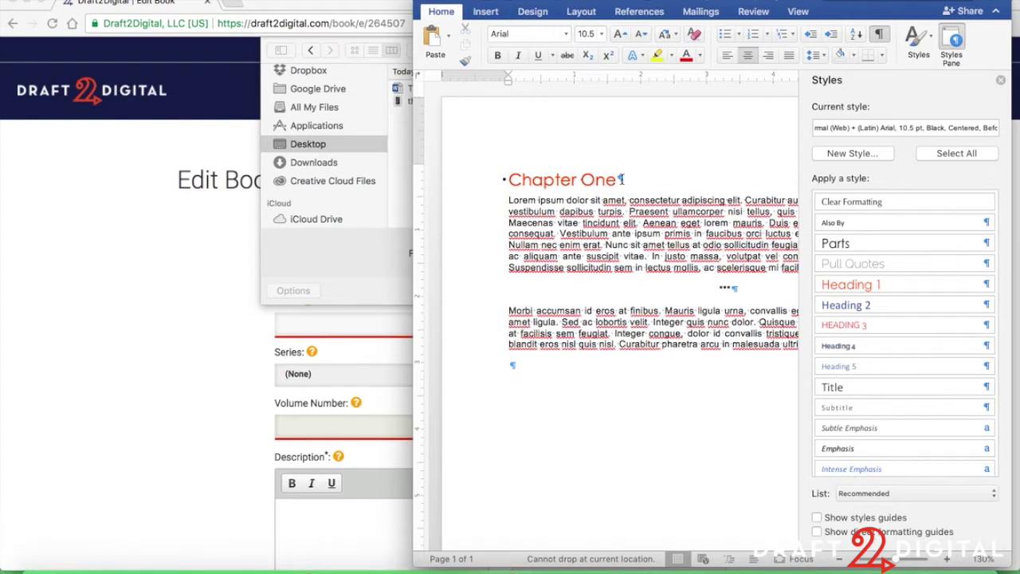
# Try the Heading 2, Heading 3 and Heading 4 styles on the "Chapter One" title and return it to Heading 1.
pyautogui.moveTo(507, 176); pyautogui.dragTo(624, 180)
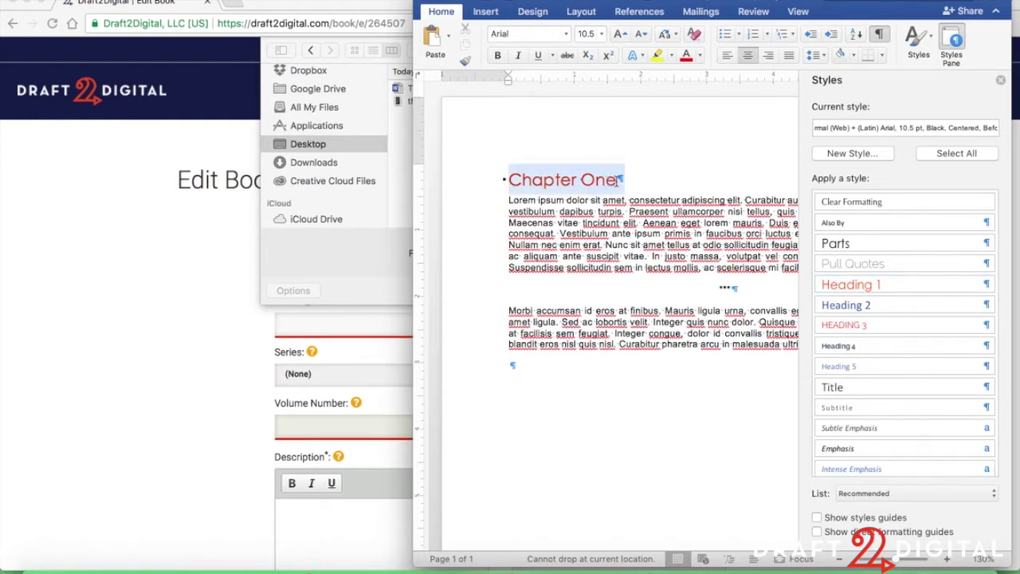
pyautogui.click(841, 305)
pyautogui.click(839, 325)
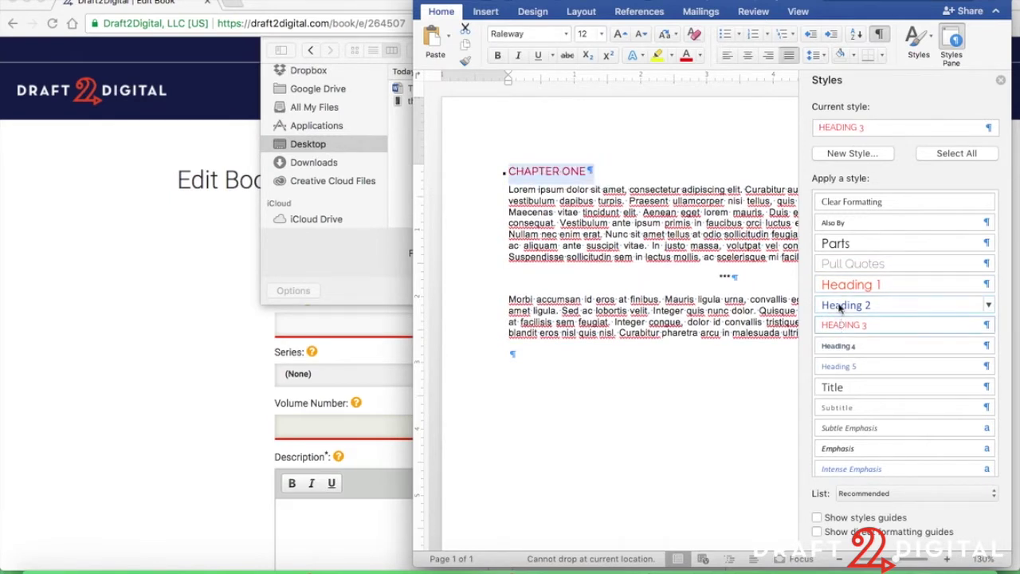
pyautogui.click(841, 345)
pyautogui.click(842, 327)
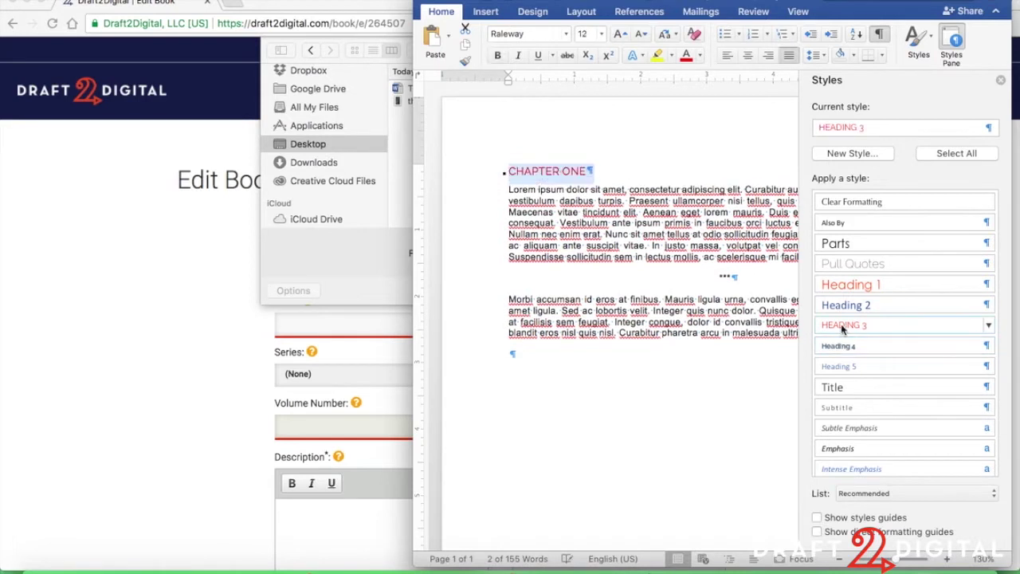
pyautogui.click(842, 306)
pyautogui.click(842, 285)
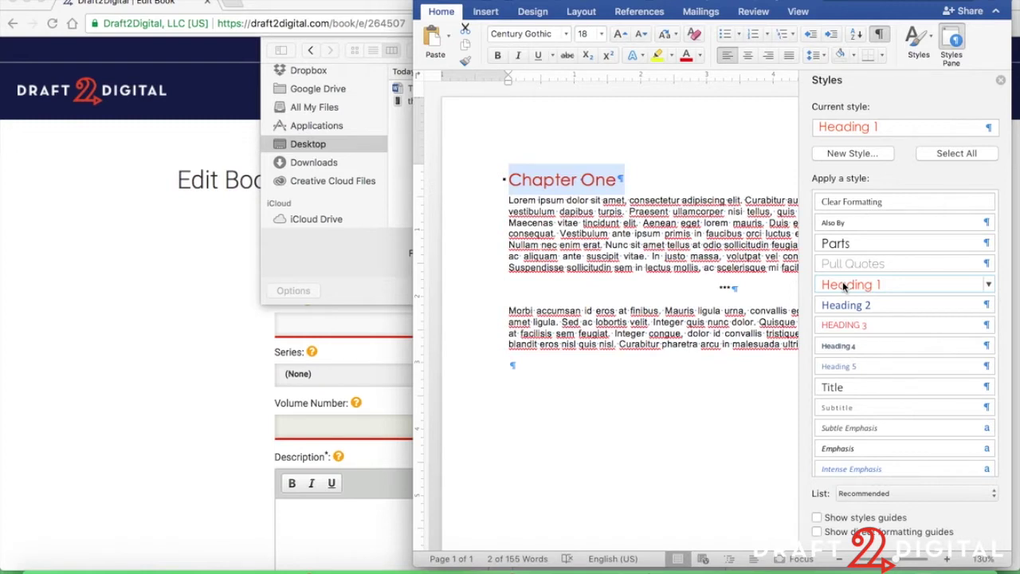
# Close the styles list and place the cursor at the asterisk scene break between the two paragraphs.
pyautogui.click(1002, 79)
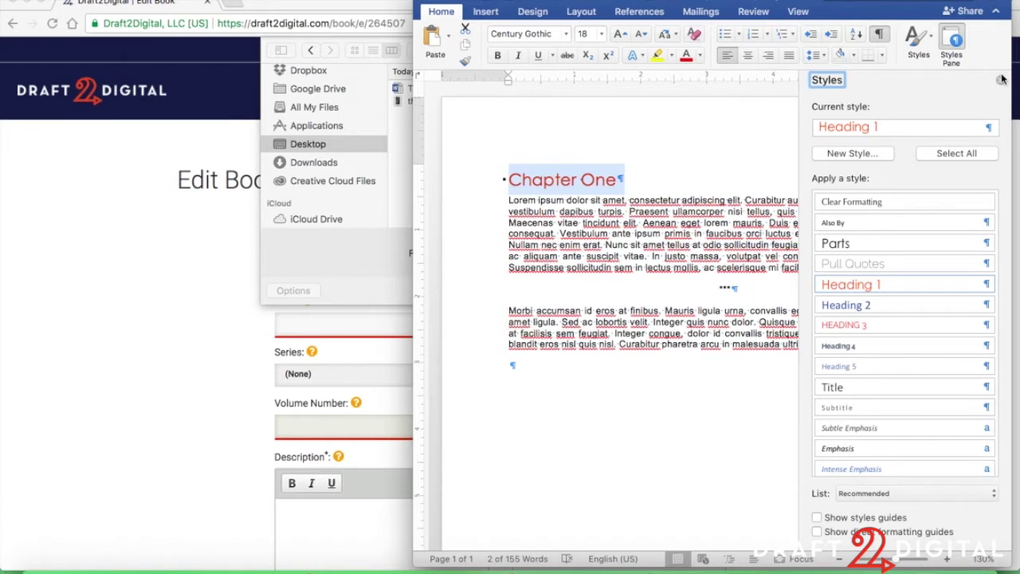
pyautogui.click(1002, 79)
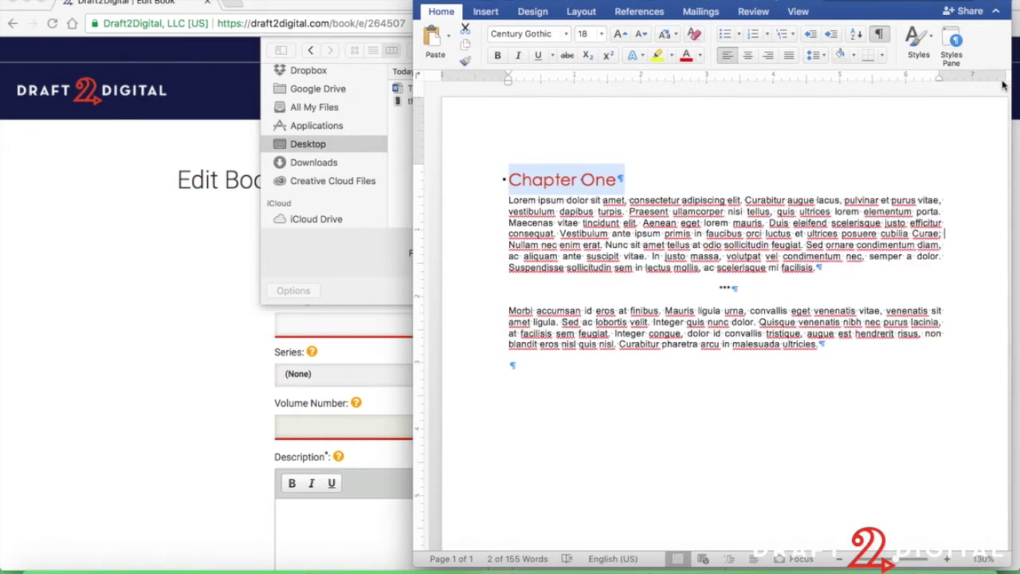
pyautogui.click(815, 159)
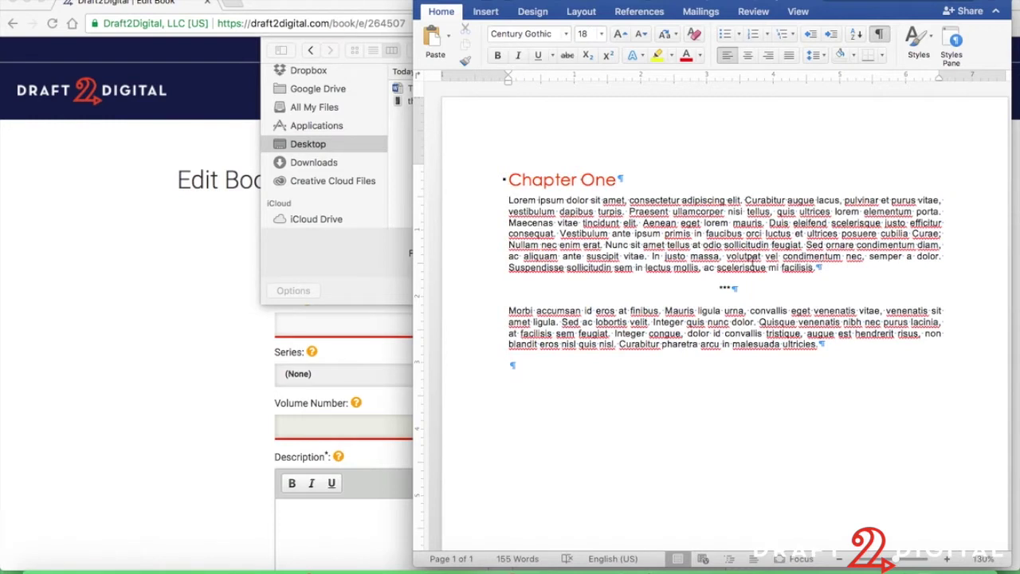
pyautogui.click(706, 288)
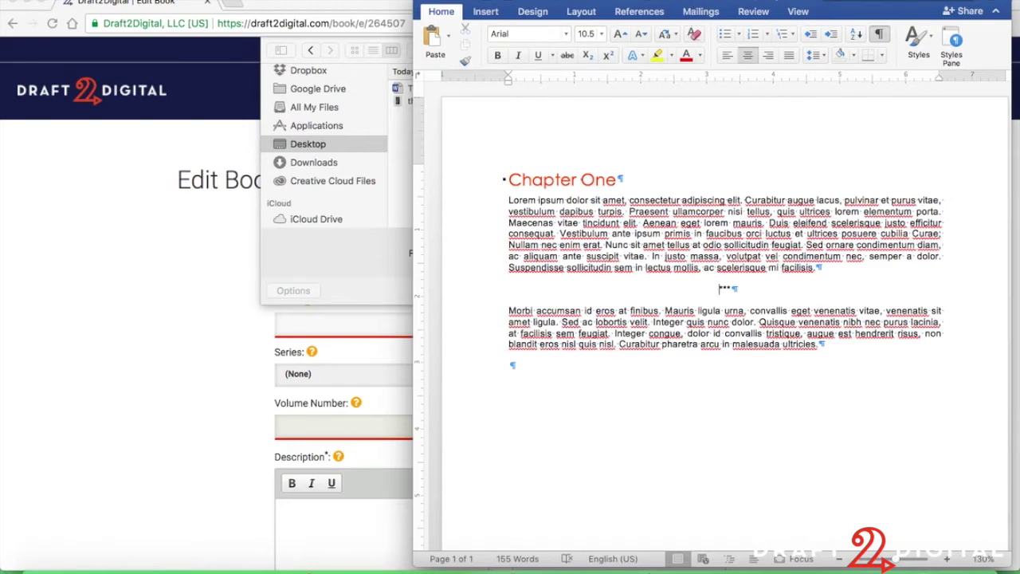
# Return to the Draft2Digital page in Chrome and upload The Lorem Ipsum Conspiracy document as the book file.
pyautogui.click(444, 1)
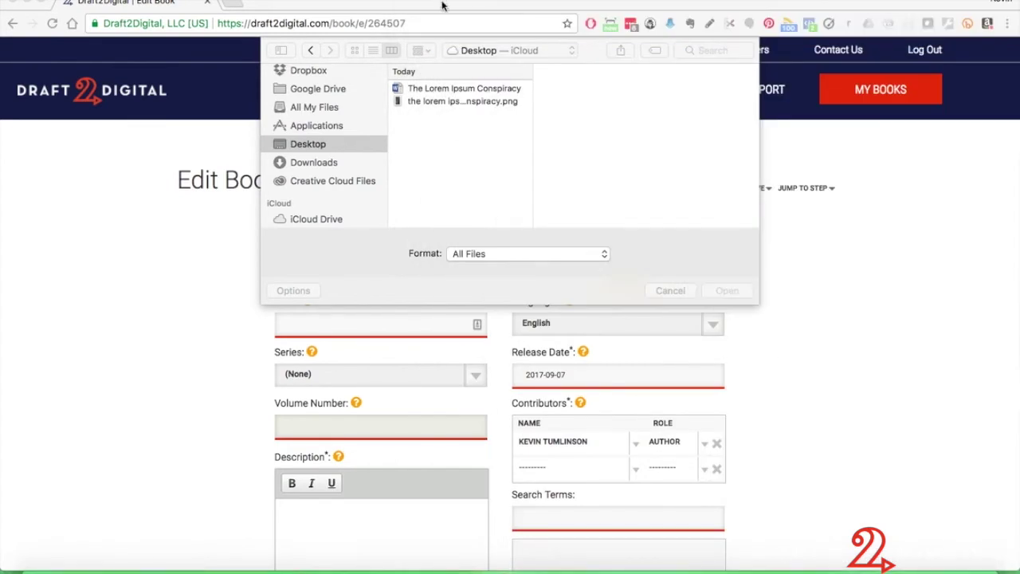
pyautogui.click(448, 90)
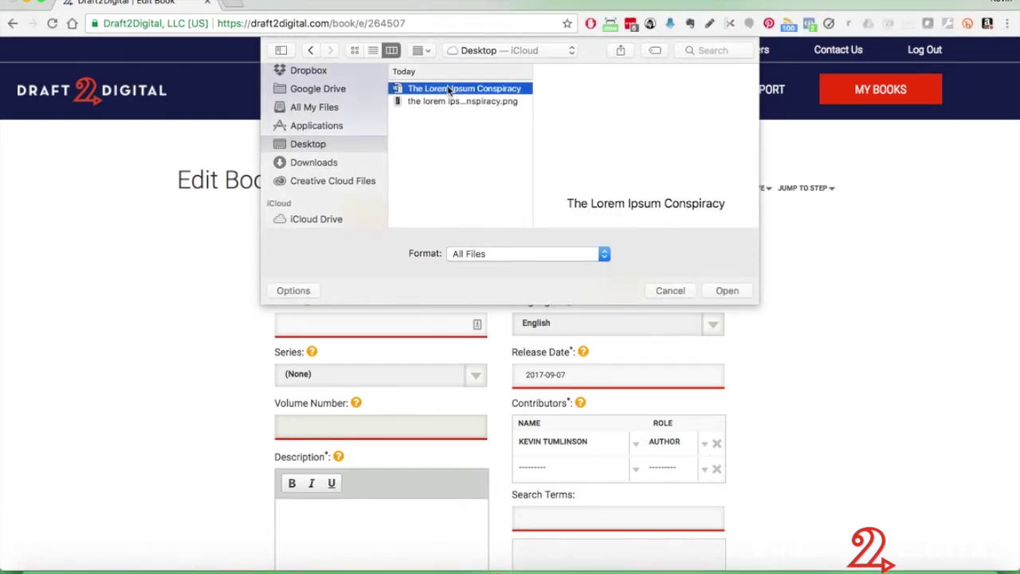
pyautogui.click(723, 290)
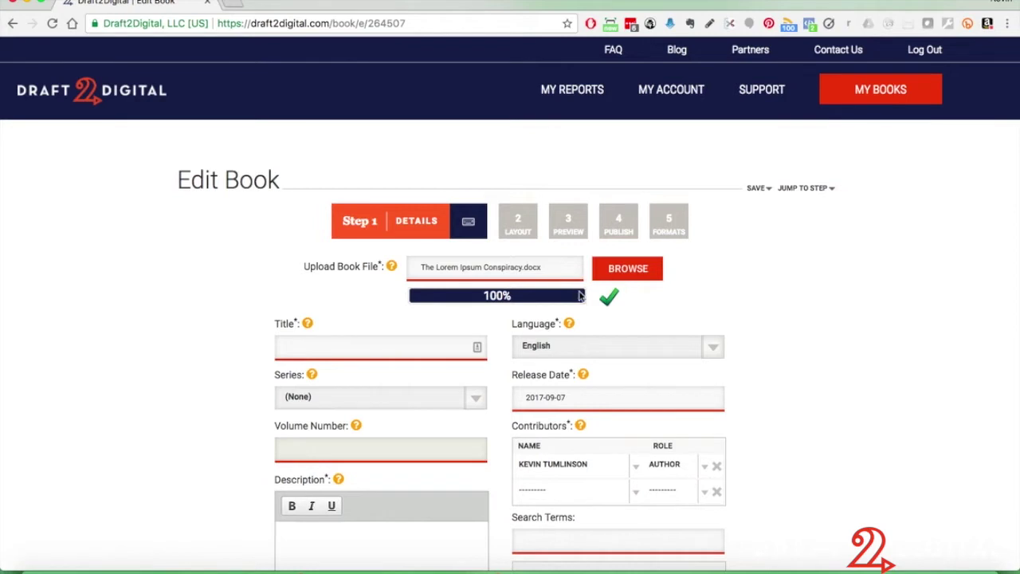
# Copy "The Lorem Ipsum Conspiracy" from the note with the book information into the book's Title field.
pyautogui.click(433, 348)
pyautogui.scroll(-5, 431, 347)
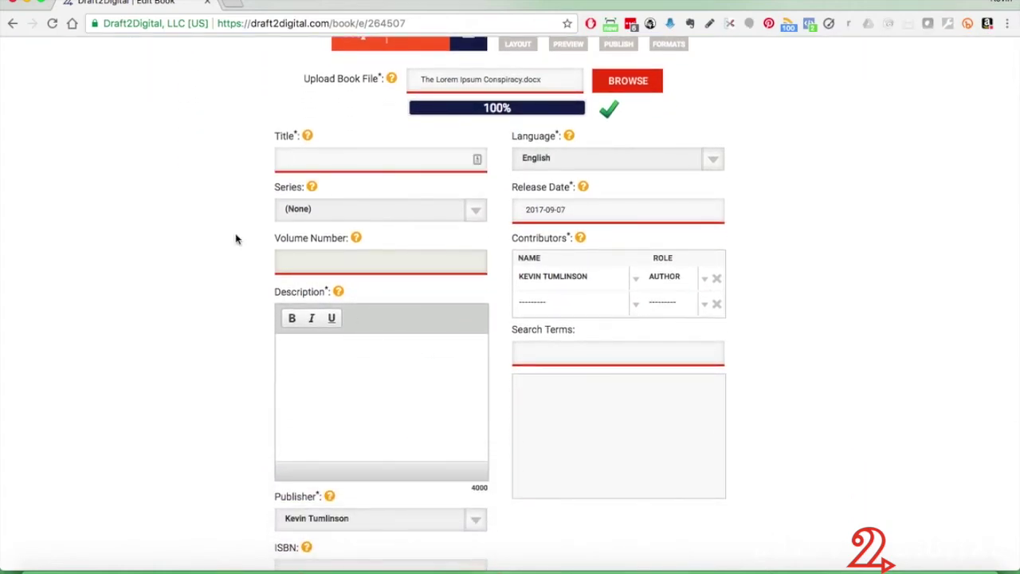
pyautogui.hotkey('ctrl', 'Up')
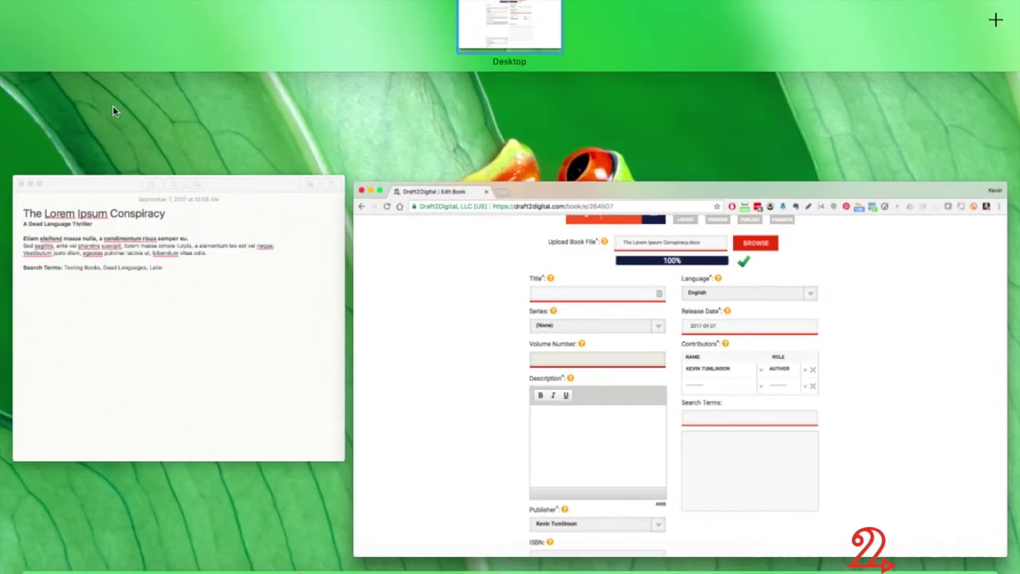
pyautogui.click(152, 318)
pyautogui.moveTo(240, 44); pyautogui.dragTo(15, 40)
pyautogui.press('super+c')
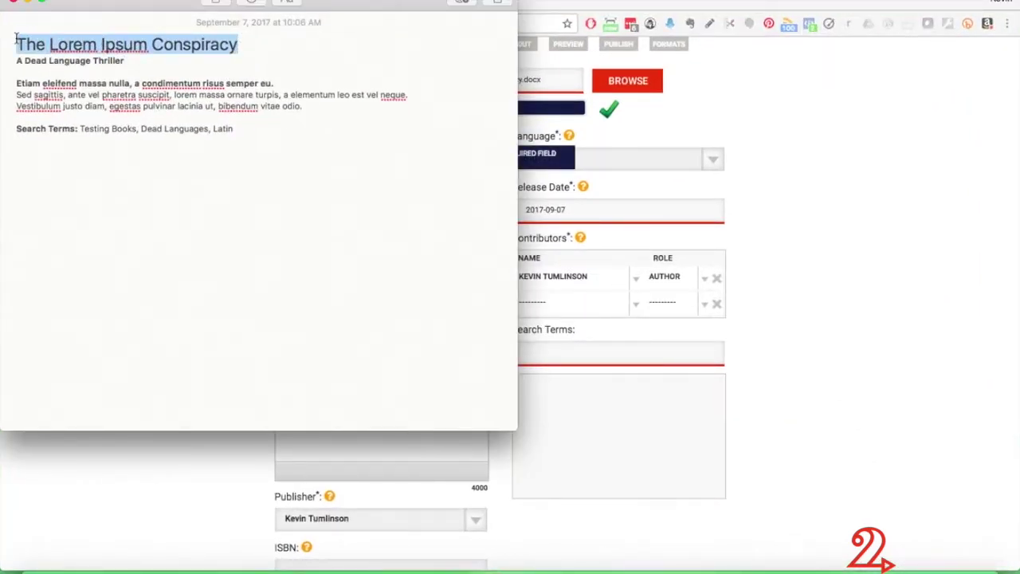
pyautogui.click(777, 199)
pyautogui.press('super+v')
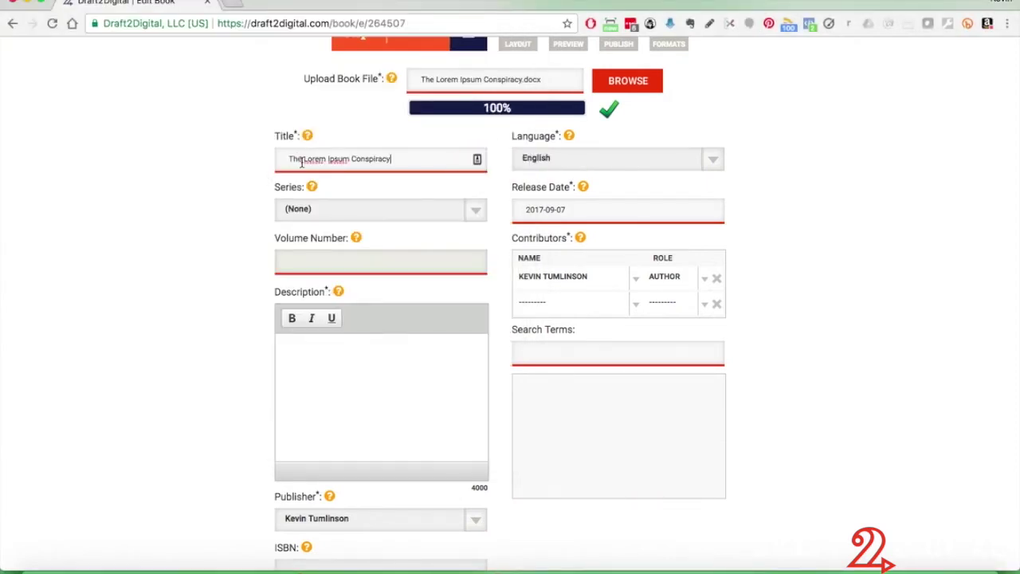
# Add a new series for the book named "A Dead Language Thriller", copying the name from the note with the book information.
pyautogui.click(306, 212)
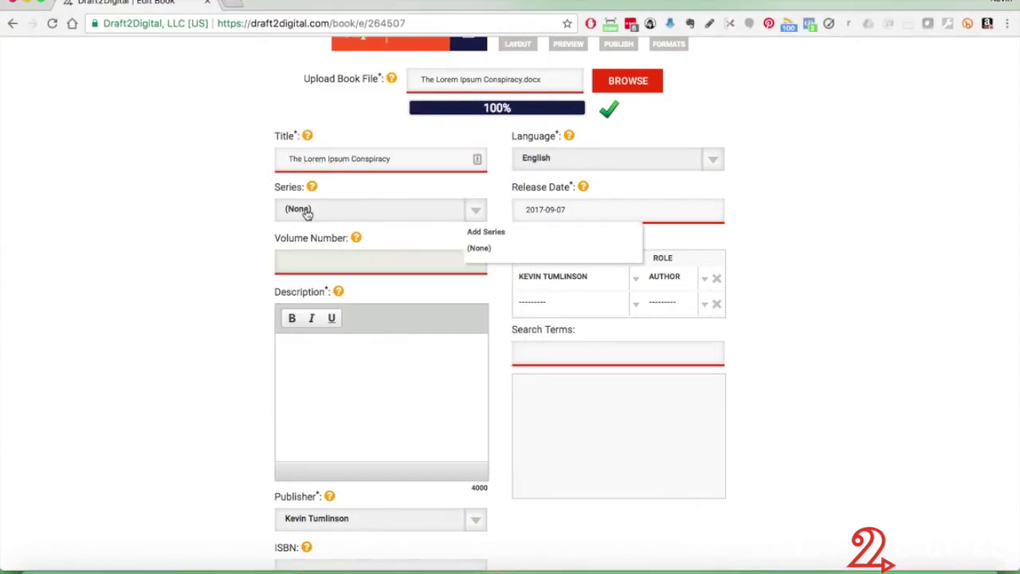
pyautogui.click(482, 233)
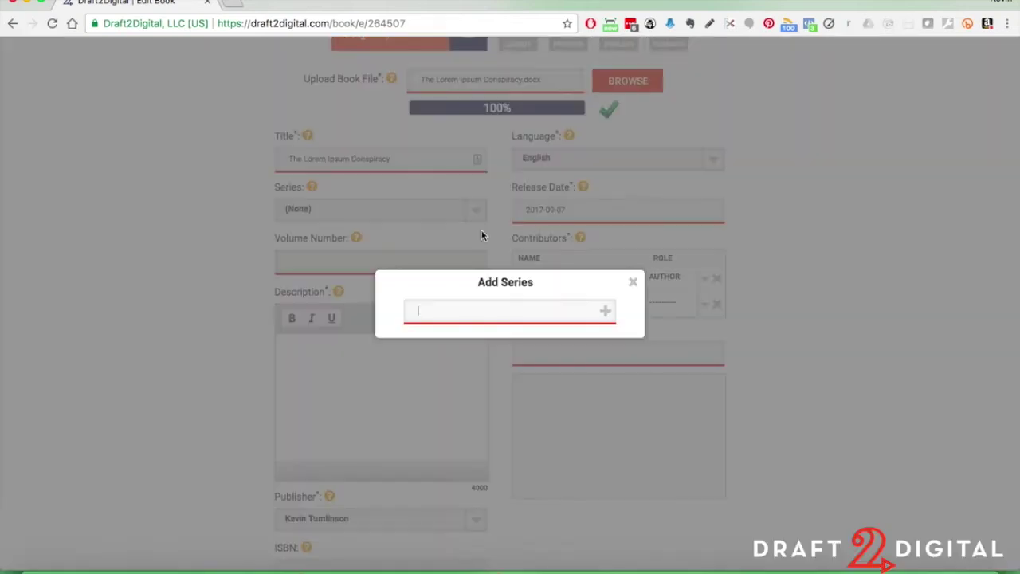
pyautogui.hotkey('ctrl', 'Up')
pyautogui.click(91, 241)
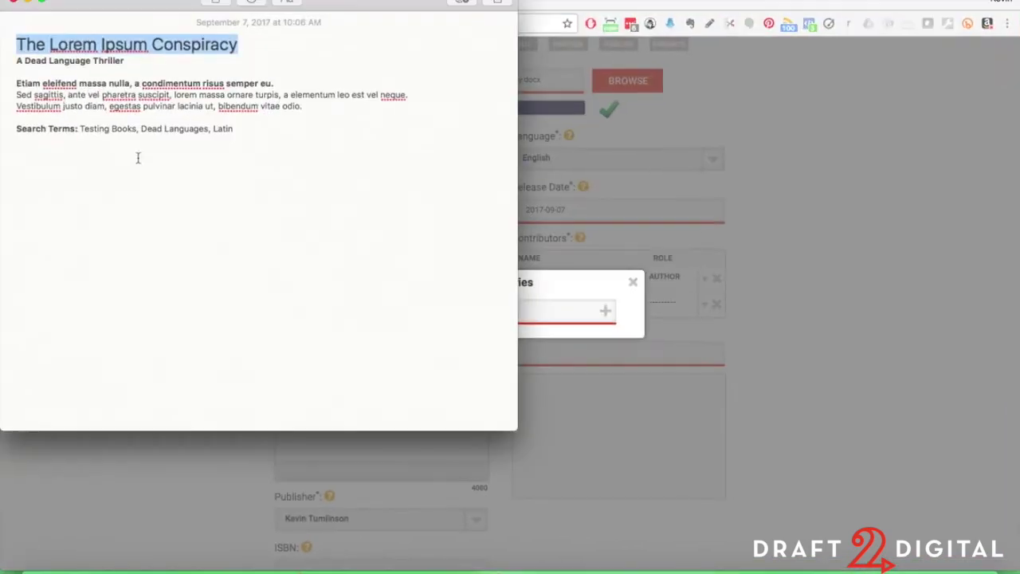
pyautogui.moveTo(131, 63); pyautogui.dragTo(11, 60)
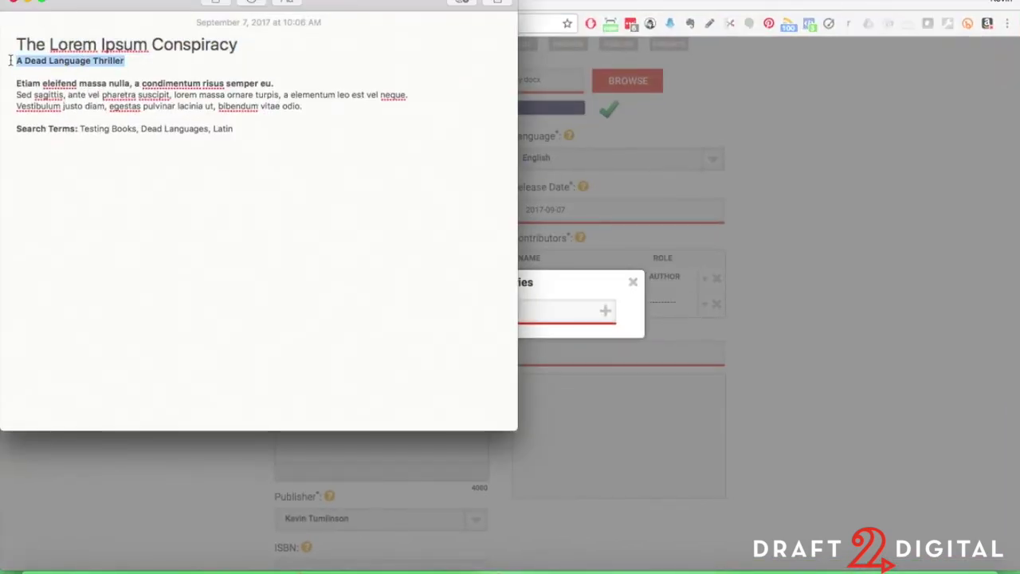
pyautogui.press('super+c')
pyautogui.click(547, 316)
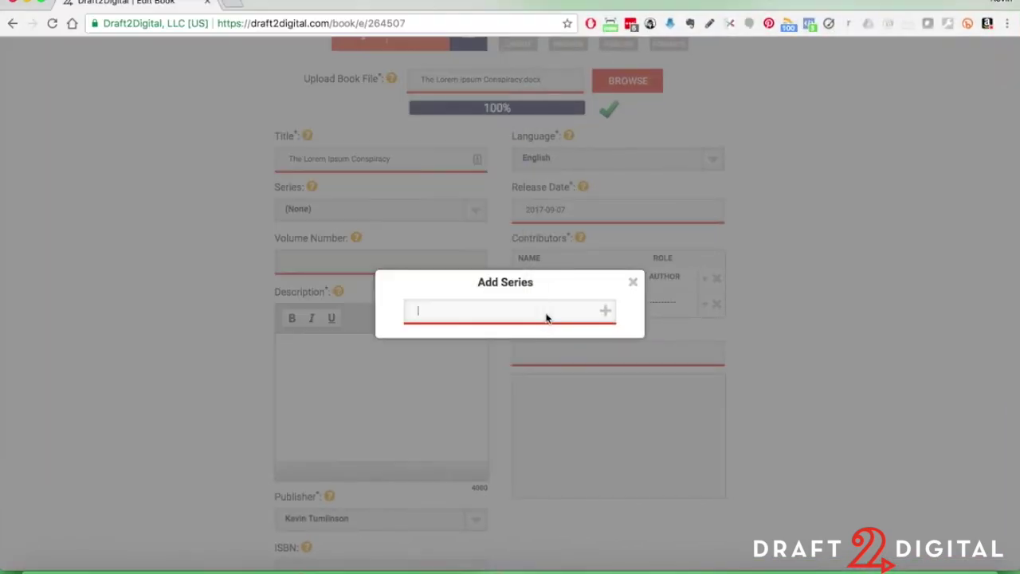
pyautogui.press('super+v')
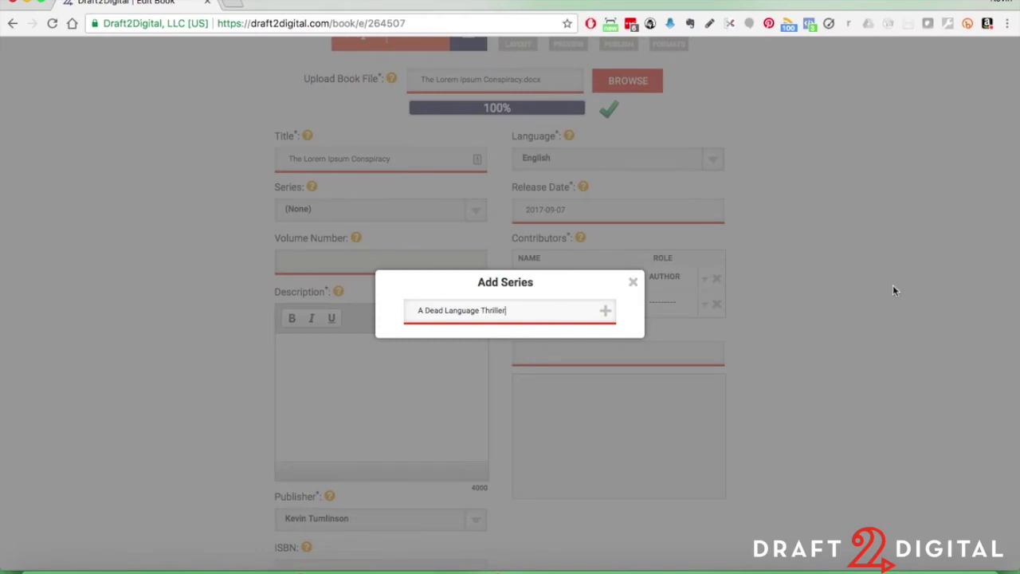
pyautogui.click(606, 311)
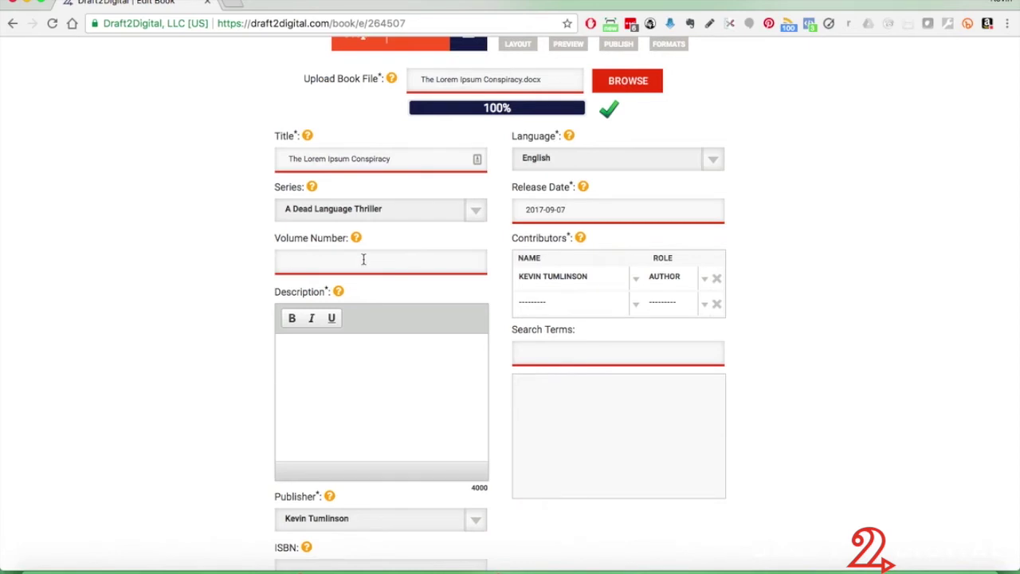
# Set the book's Volume Number in the series to 1.
pyautogui.moveTo(358, 237)
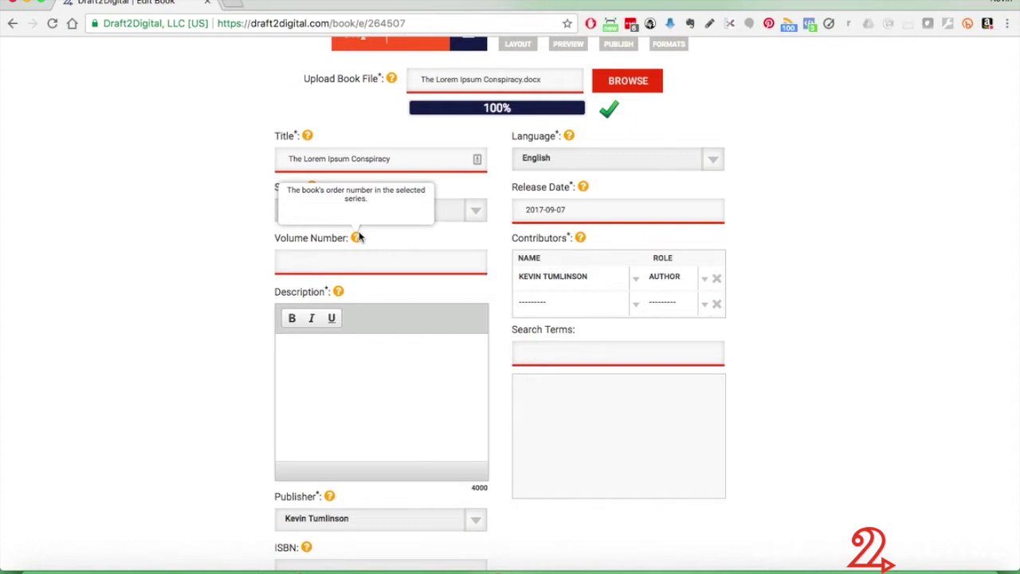
pyautogui.click(326, 262)
pyautogui.write('1')
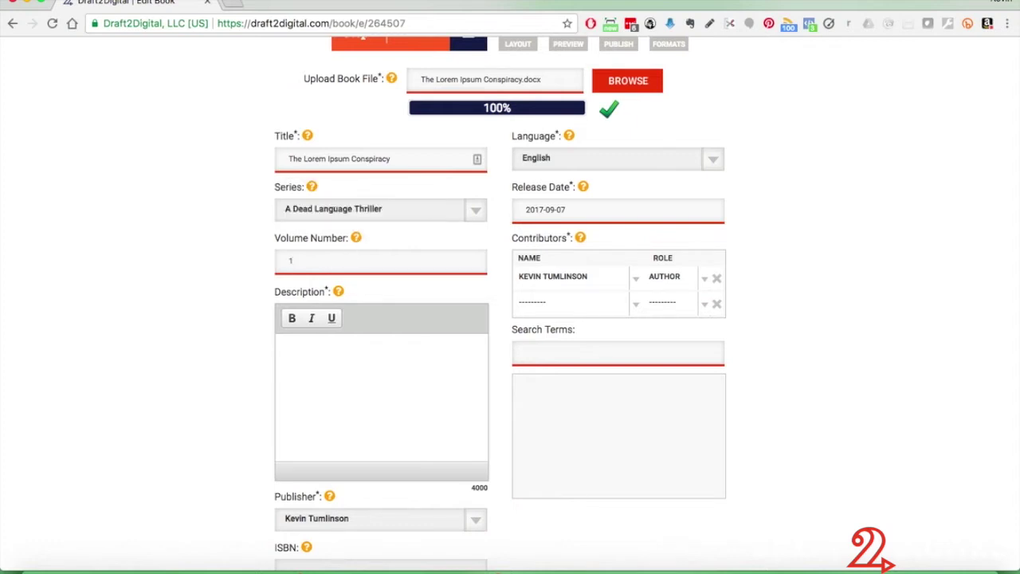
# Copy the three-line blurb starting with "Etiam eleifend massa nulla" from the note into the book's Description field.
pyautogui.hotkey('ctrl', 'Up')
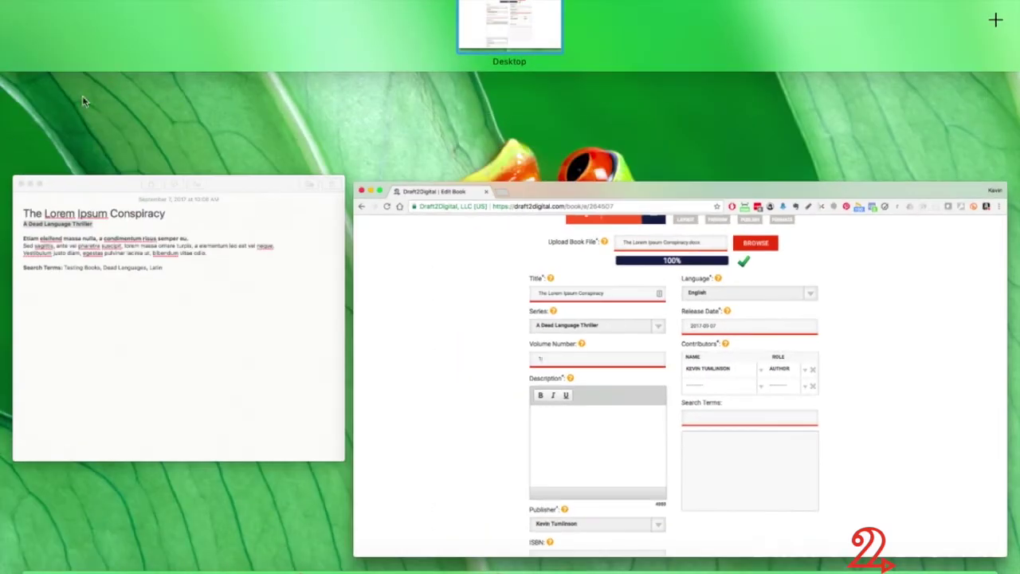
pyautogui.click(120, 273)
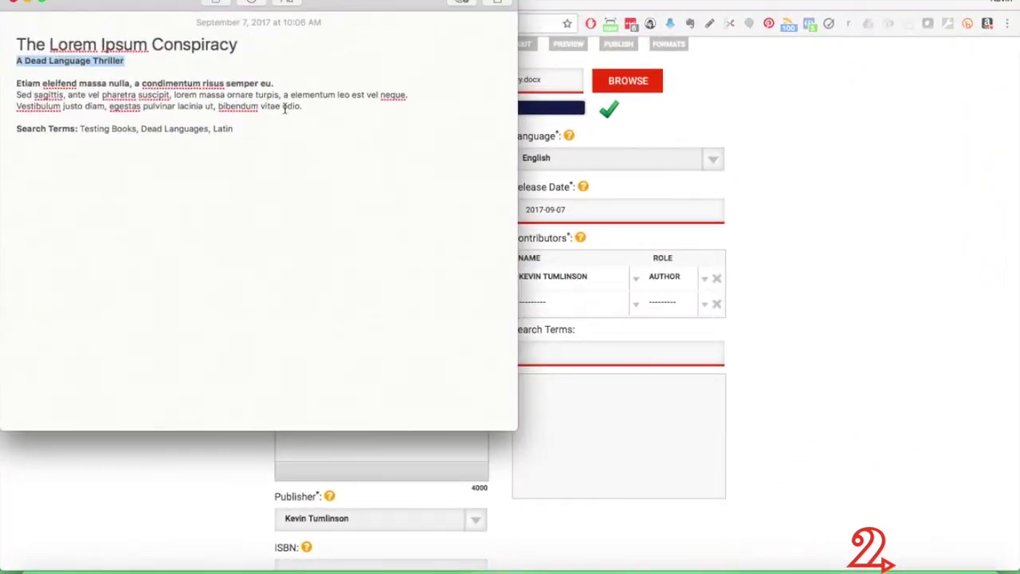
pyautogui.click(318, 112)
pyautogui.moveTo(318, 112); pyautogui.dragTo(17, 88)
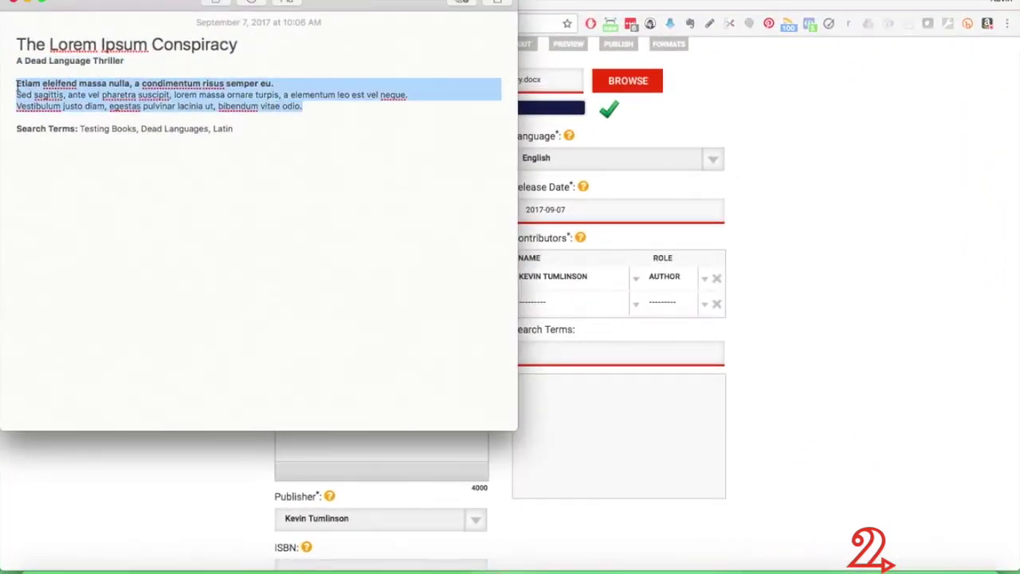
pyautogui.click(808, 205)
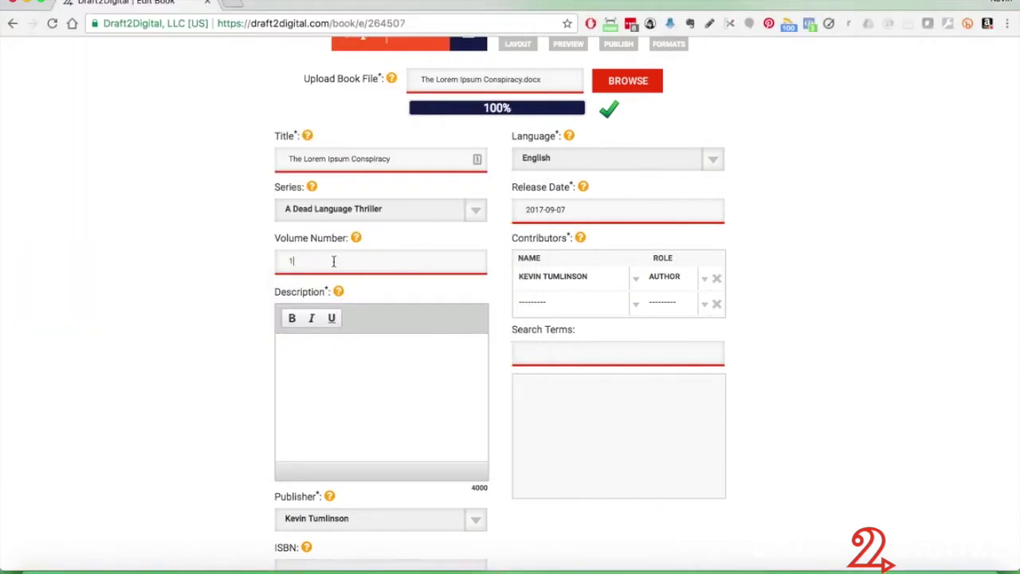
pyautogui.click(335, 369)
pyautogui.press('super+v')
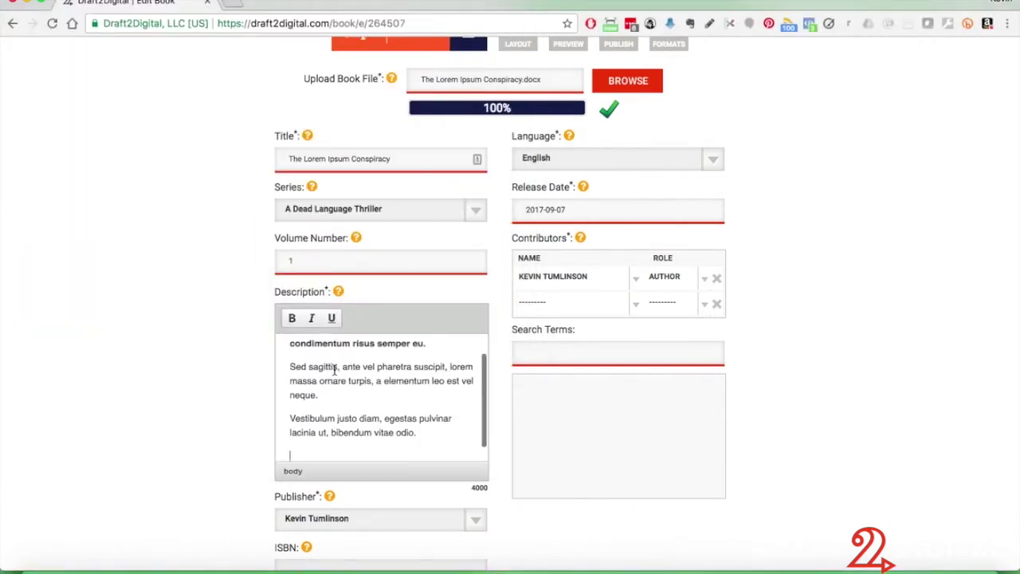
# Try the bold, italic and underline formatting on the description's first sentence and return it to bold only.
pyautogui.scroll(3, 335, 369)
pyautogui.moveTo(428, 401); pyautogui.dragTo(280, 386)
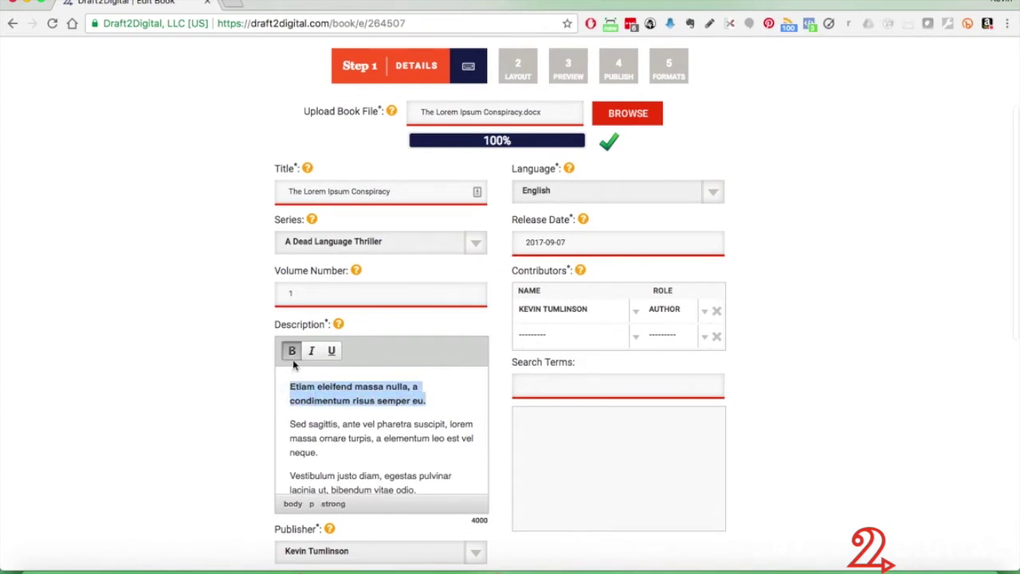
pyautogui.click(291, 355)
pyautogui.click(292, 354)
pyautogui.click(292, 355)
pyautogui.click(292, 355)
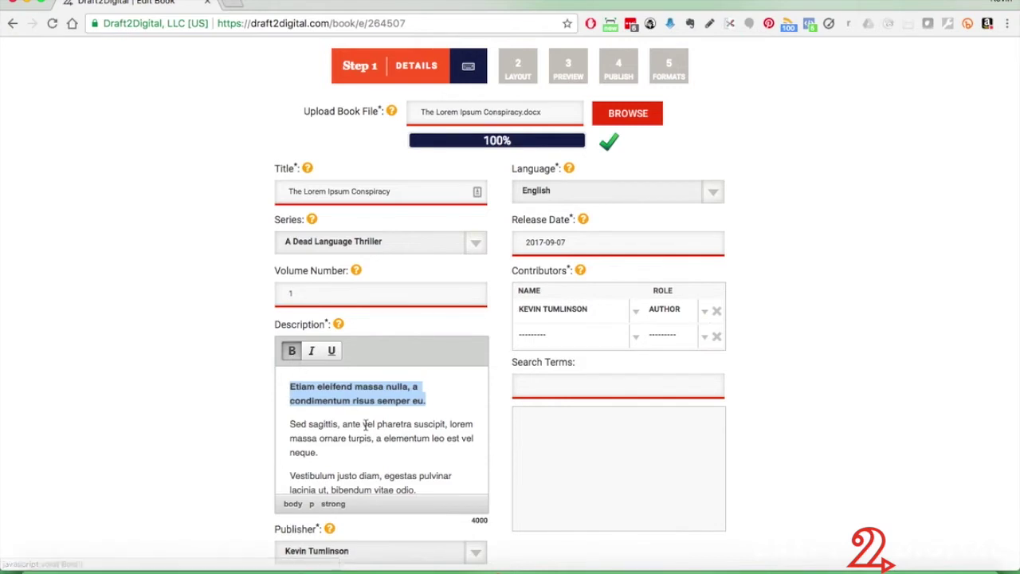
pyautogui.scroll(-1, 365, 425)
pyautogui.scroll(-1, 365, 424)
pyautogui.scroll(2, 379, 406)
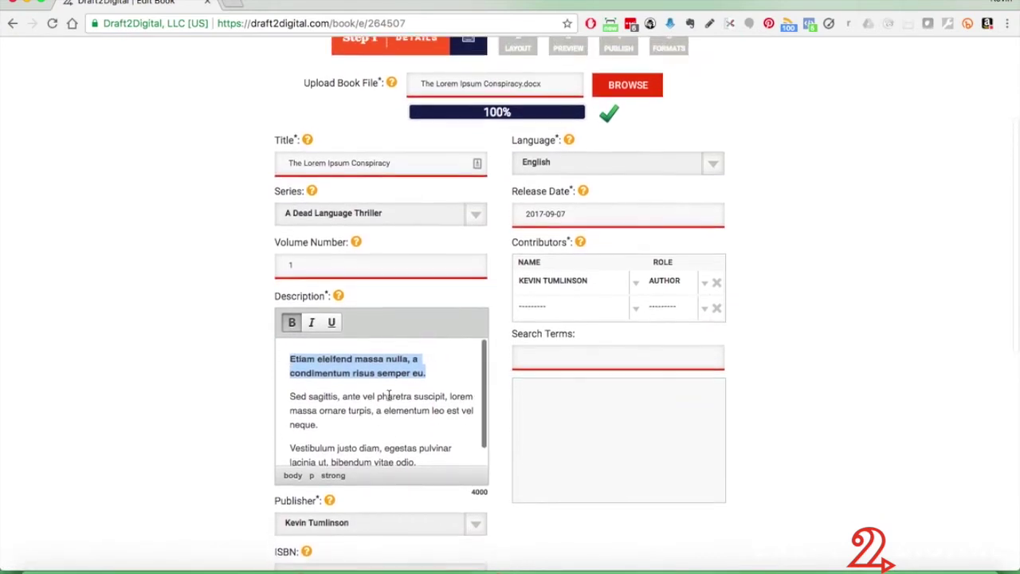
pyautogui.click(312, 323)
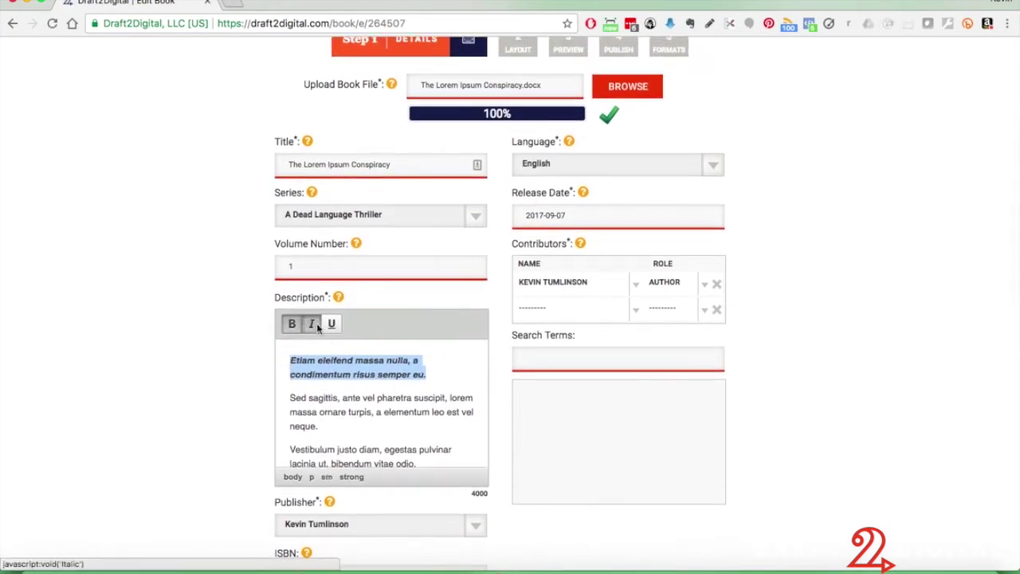
pyautogui.click(333, 325)
pyautogui.click(334, 326)
pyautogui.click(312, 324)
# Examine the Publisher, ISBN and BISAC Subjects fields, including the subcategories listed under Fiction / Thrillers.
pyautogui.scroll(-5, 201, 340)
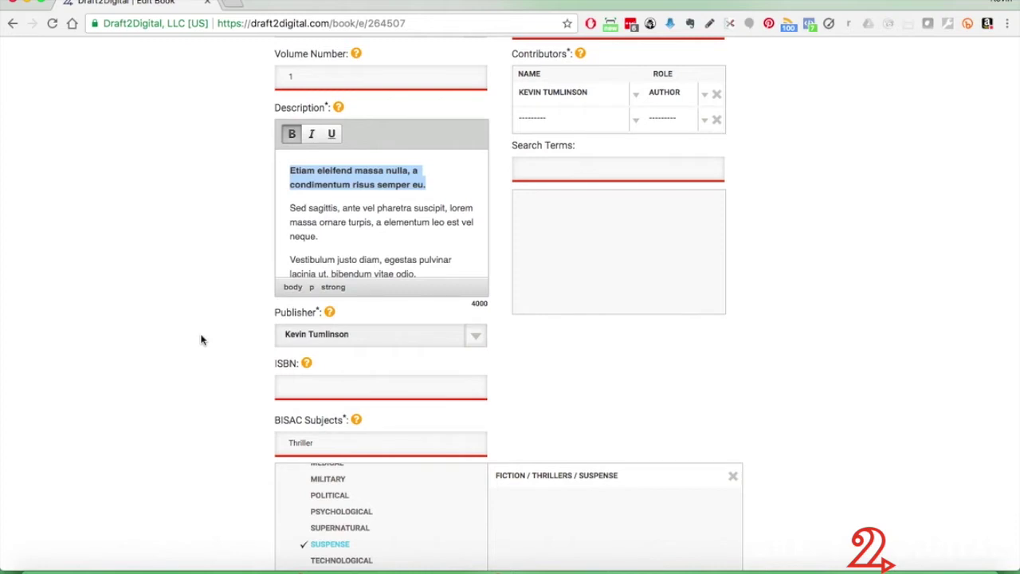
pyautogui.scroll(-4, 389, 209)
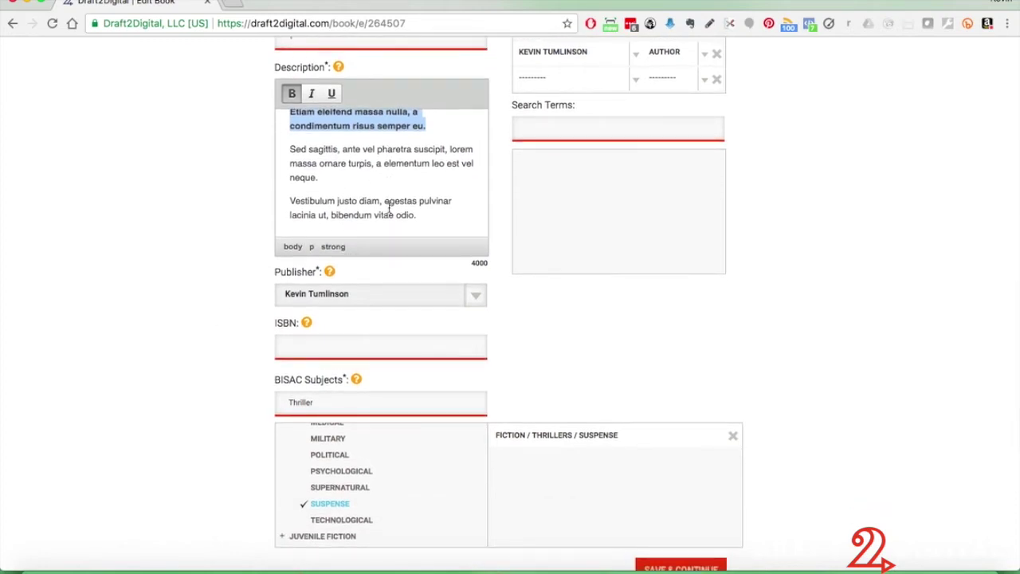
pyautogui.click(373, 343)
pyautogui.scroll(-5, 242, 392)
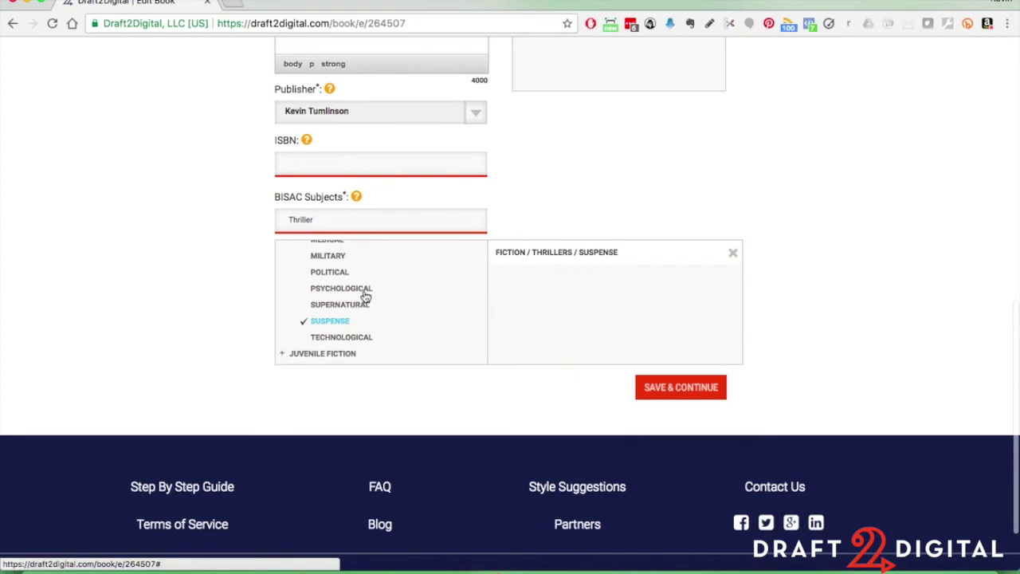
pyautogui.scroll(1, 534, 295)
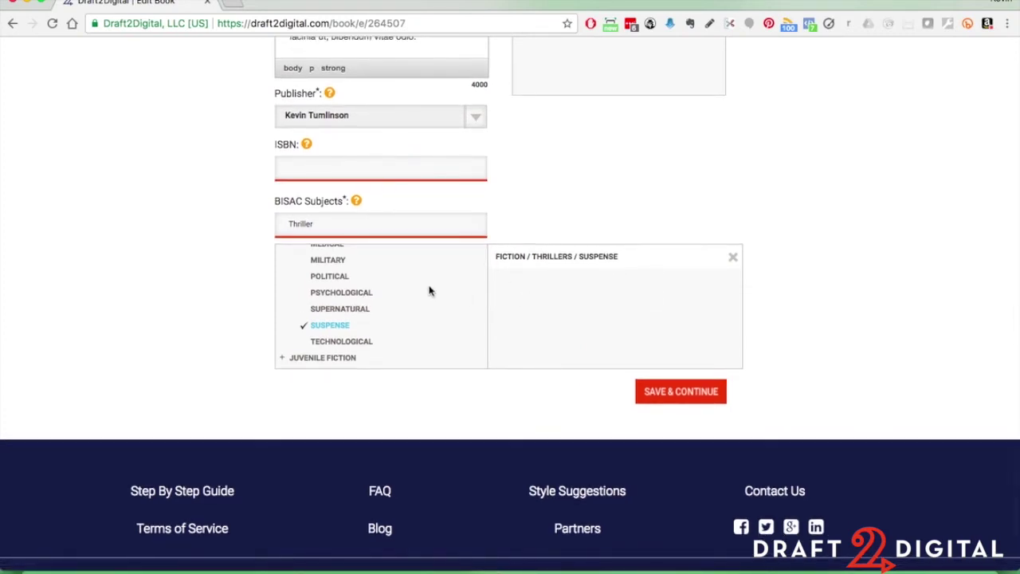
pyautogui.scroll(1, 429, 291)
pyautogui.scroll(2, 429, 291)
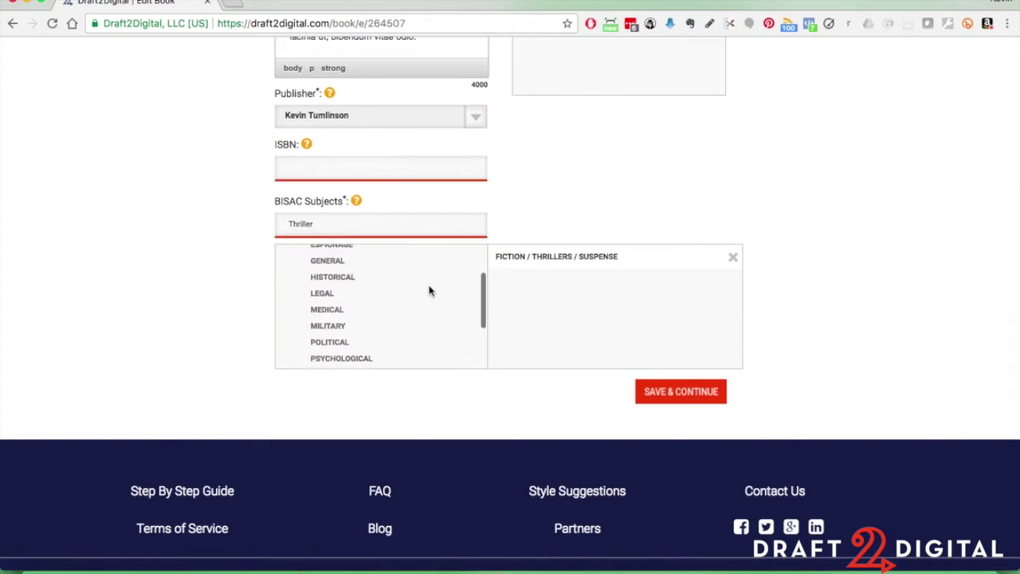
pyautogui.scroll(3, 429, 291)
pyautogui.moveTo(357, 202)
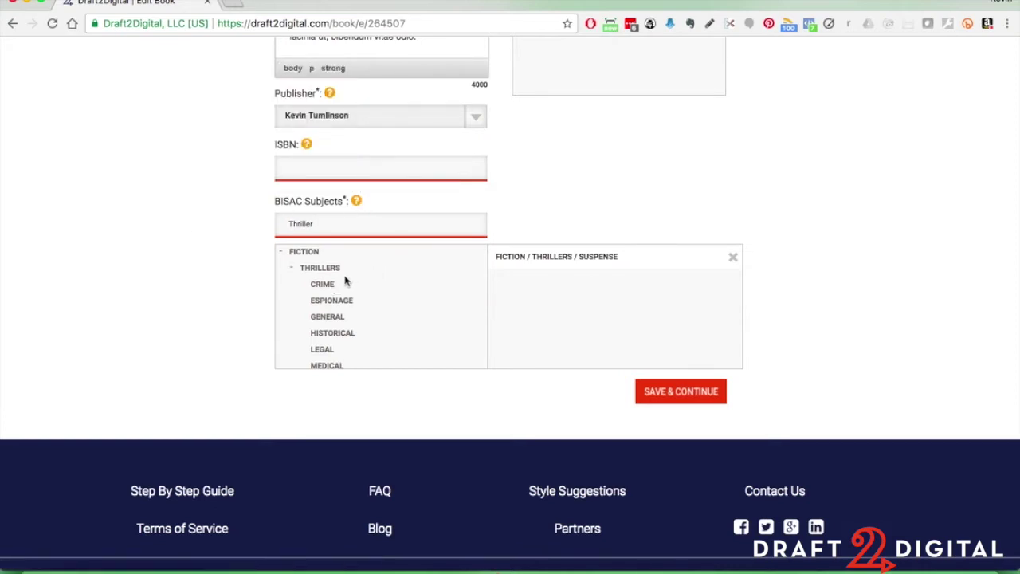
# Add the Psychological and Medical categories under Fiction / Thrillers to the book's BISAC subjects.
pyautogui.scroll(-2, 326, 296)
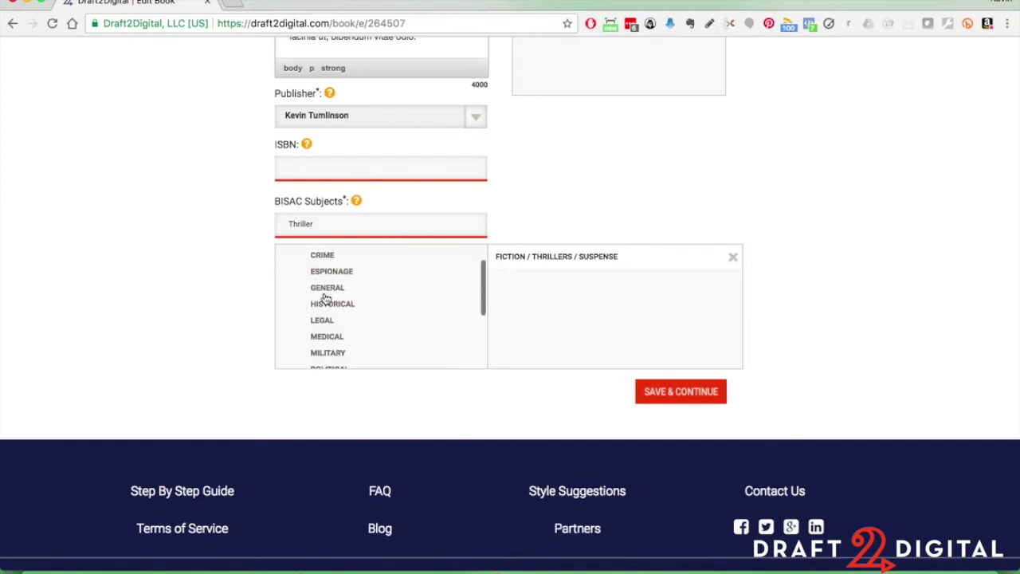
pyautogui.scroll(3, 325, 298)
pyautogui.scroll(-5, 325, 298)
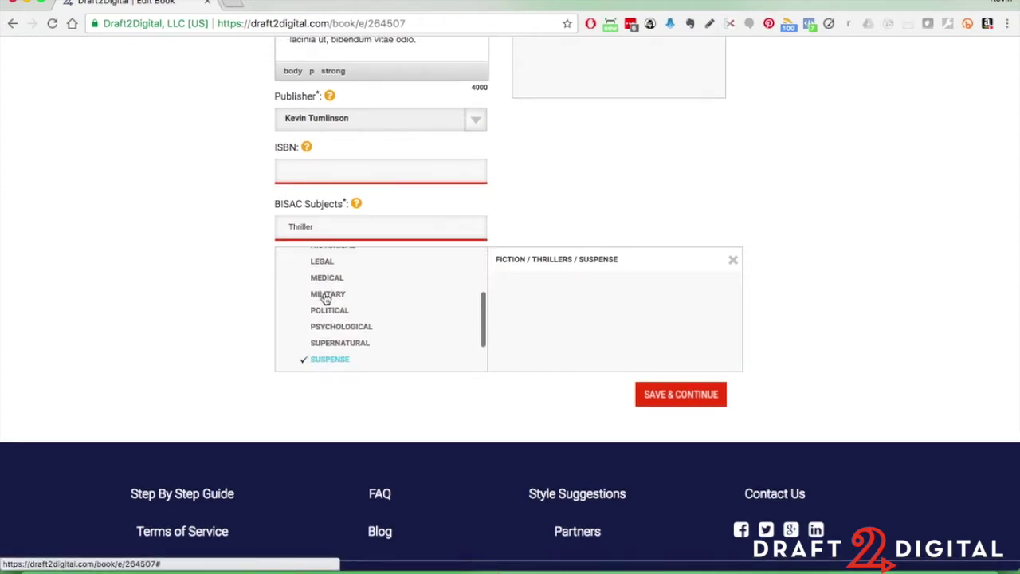
pyautogui.click(325, 297)
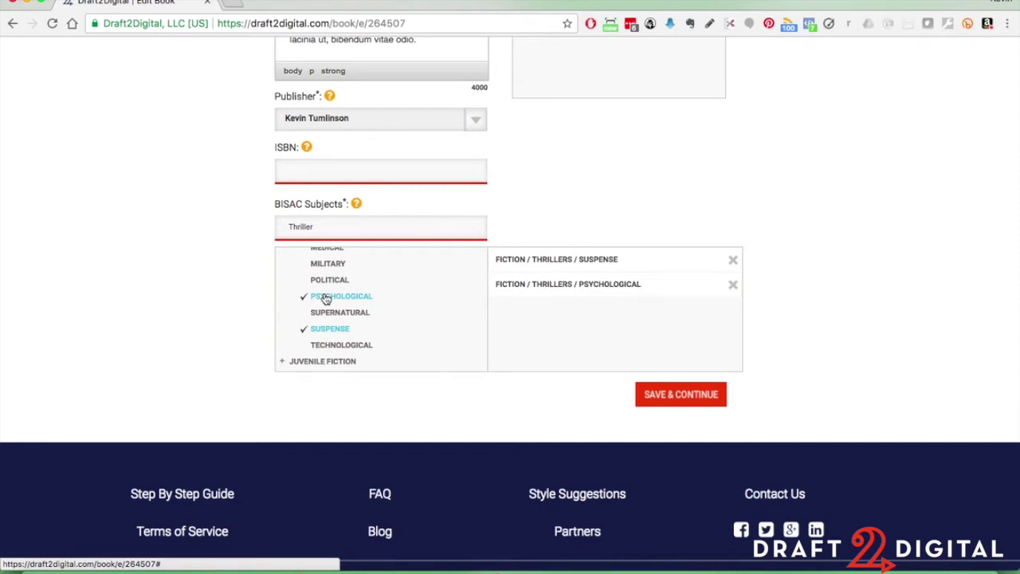
pyautogui.scroll(4, 326, 298)
pyautogui.scroll(-1, 325, 298)
pyautogui.click(326, 296)
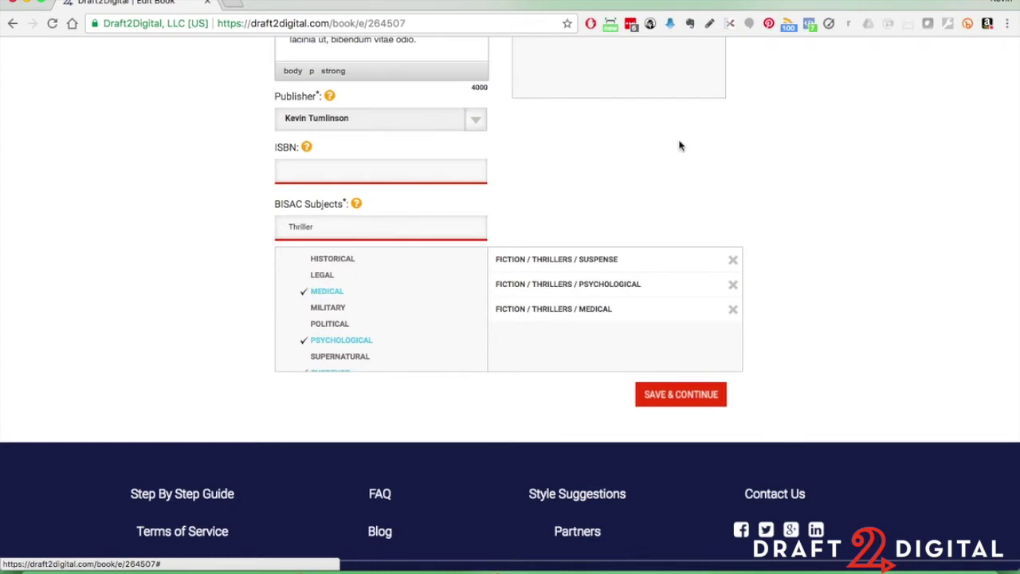
# Set the book's Release Date to November 15, 2017.
pyautogui.scroll(5, 850, 145)
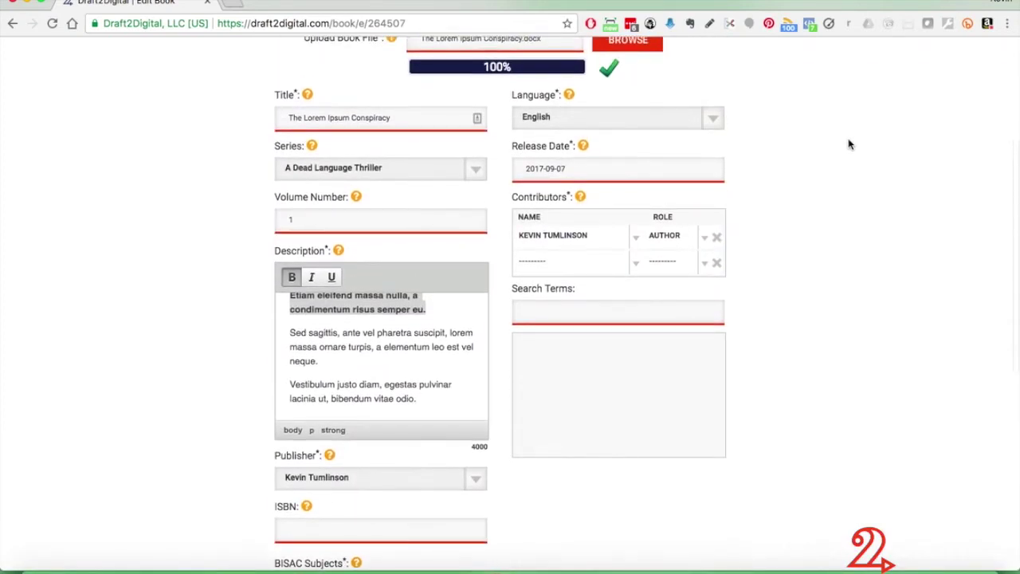
pyautogui.scroll(2, 813, 170)
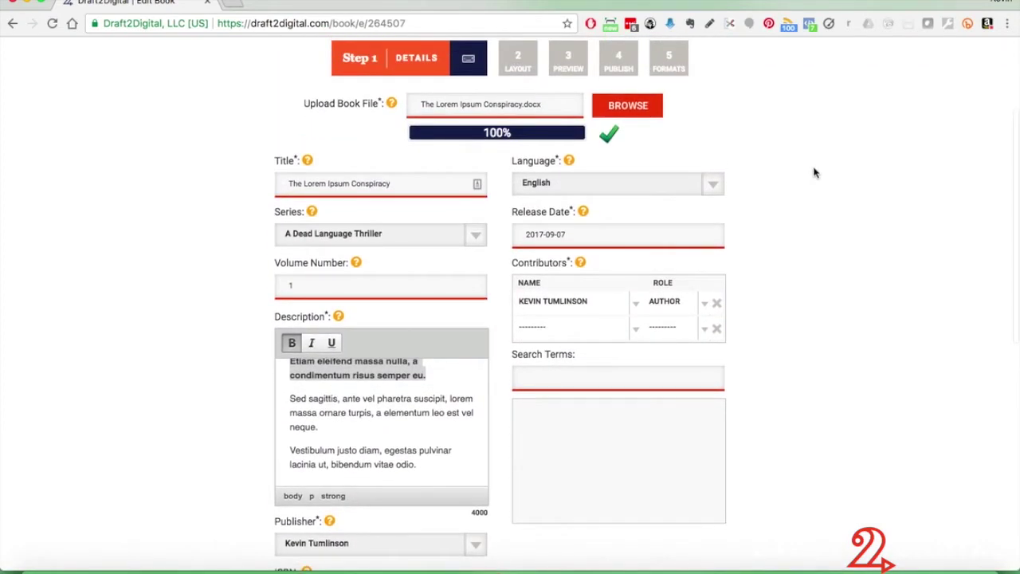
pyautogui.scroll(1, 814, 172)
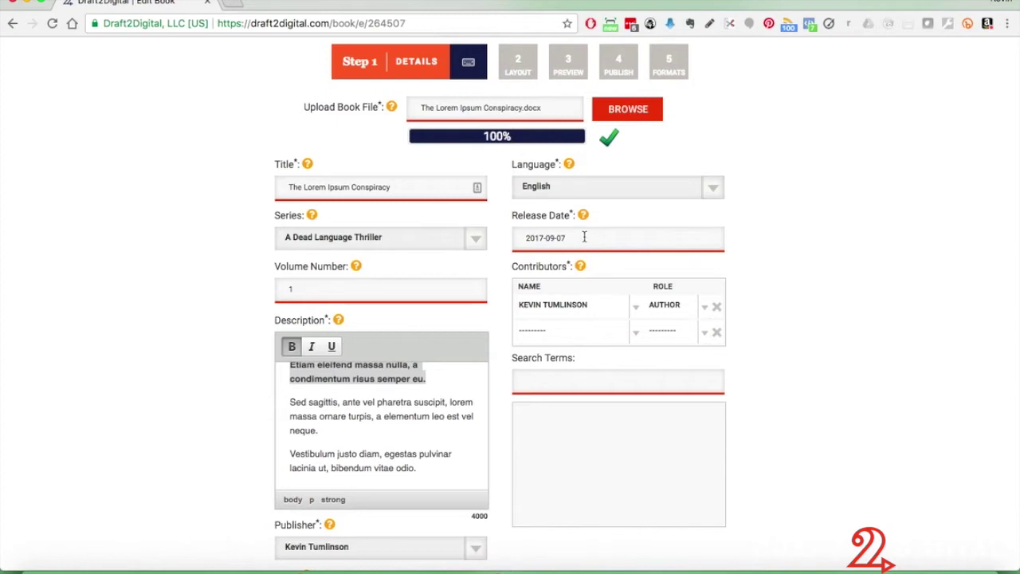
pyautogui.moveTo(585, 217)
pyautogui.click(597, 237)
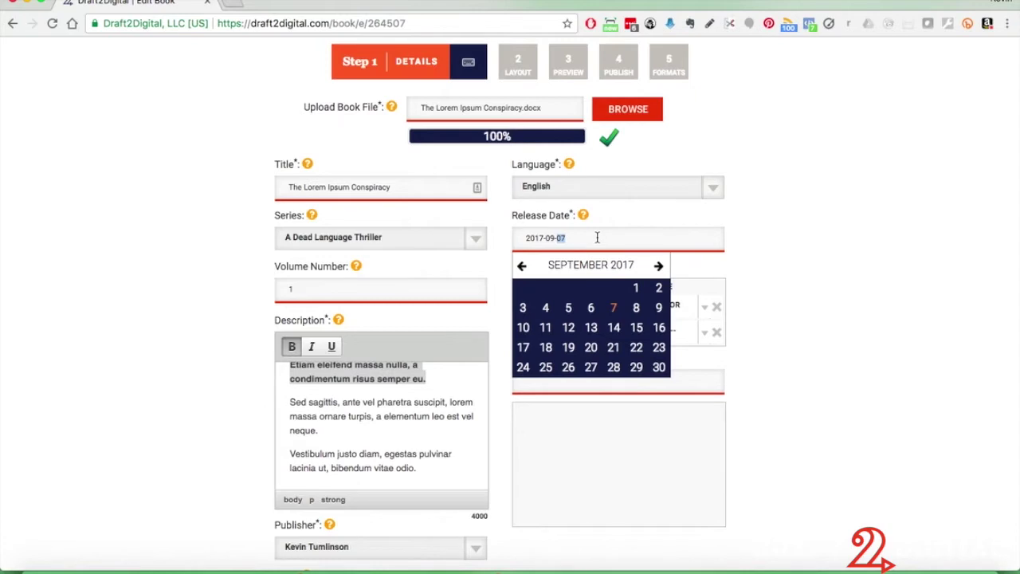
pyautogui.click(659, 267)
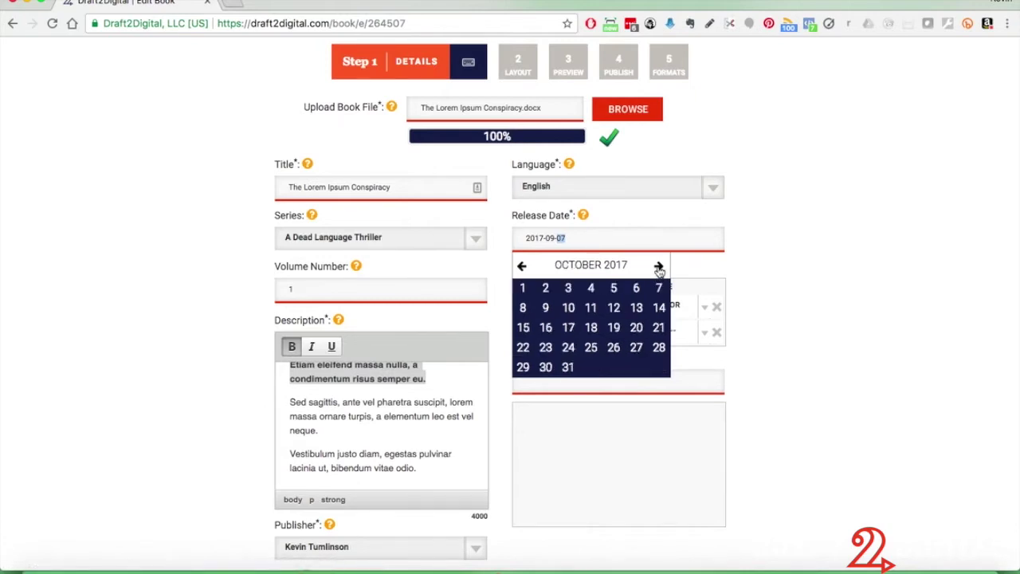
pyautogui.click(659, 267)
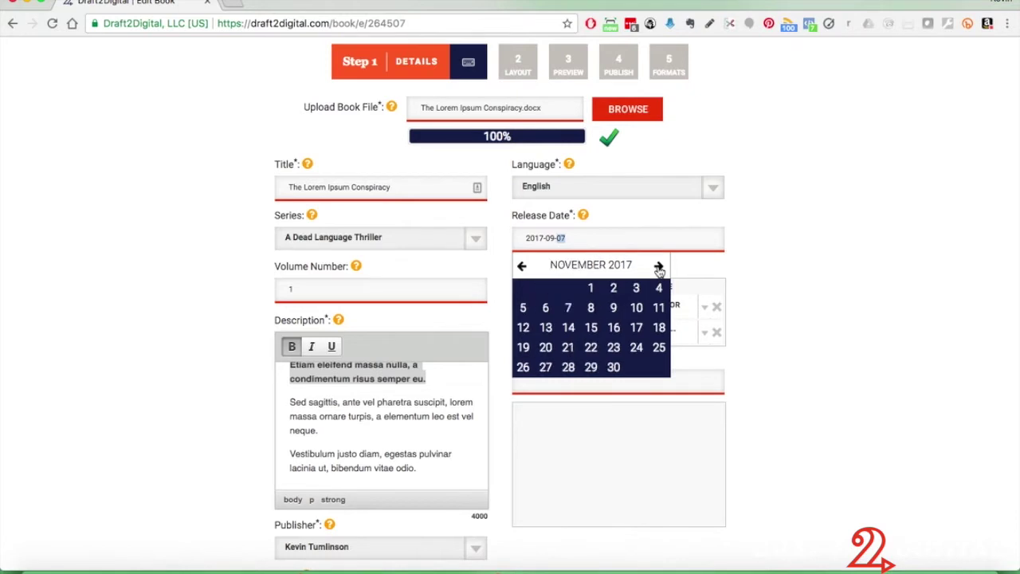
pyautogui.click(595, 329)
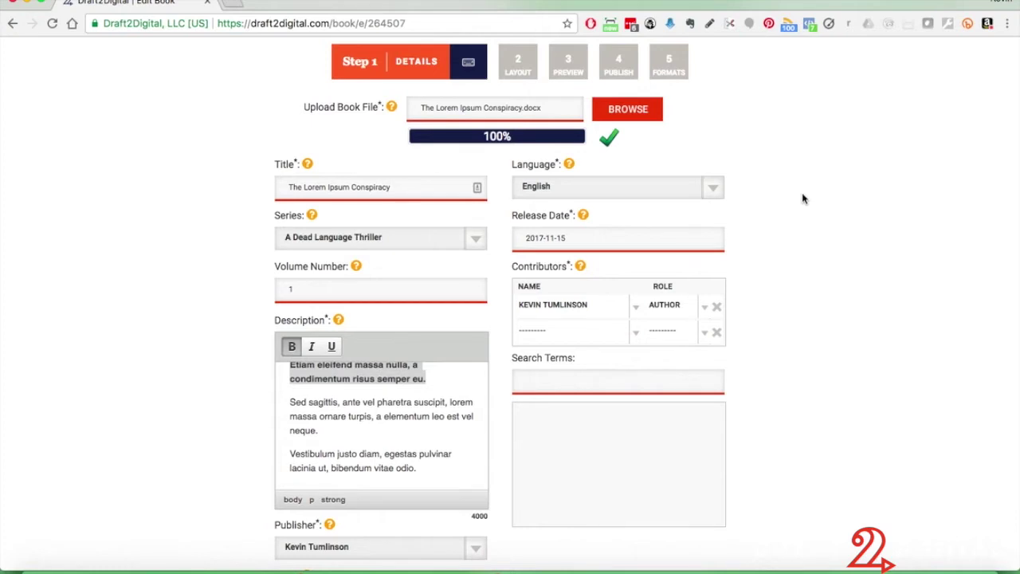
# Set the book's Release Date to September 7, 2017.
pyautogui.scroll(-1, 802, 198)
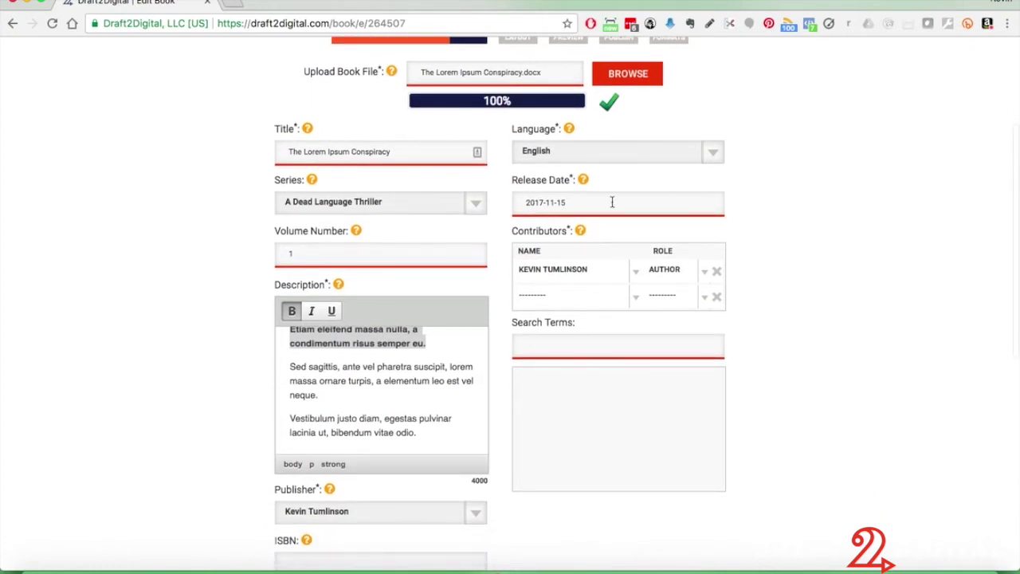
pyautogui.click(612, 202)
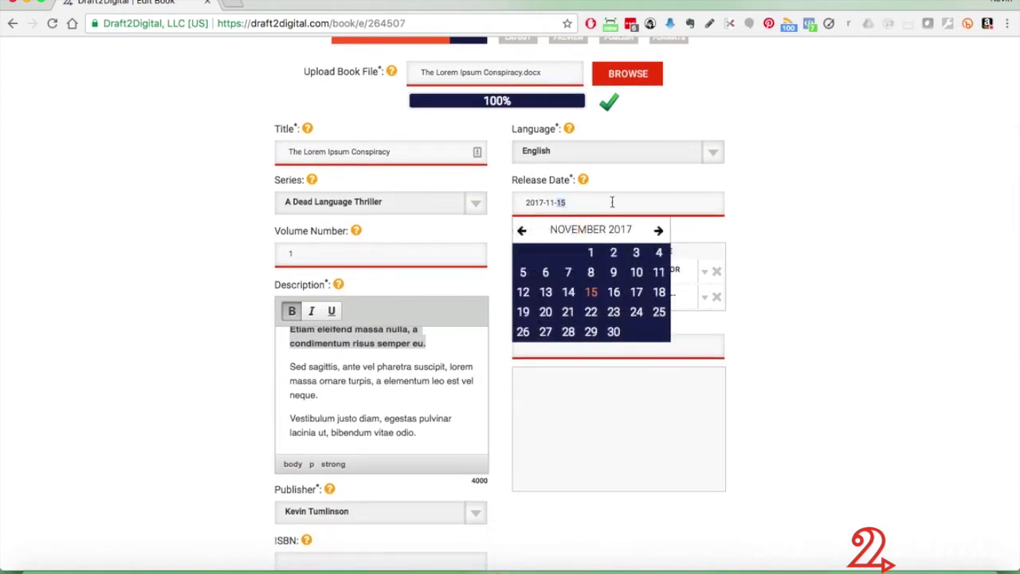
pyautogui.click(523, 231)
pyautogui.click(523, 231)
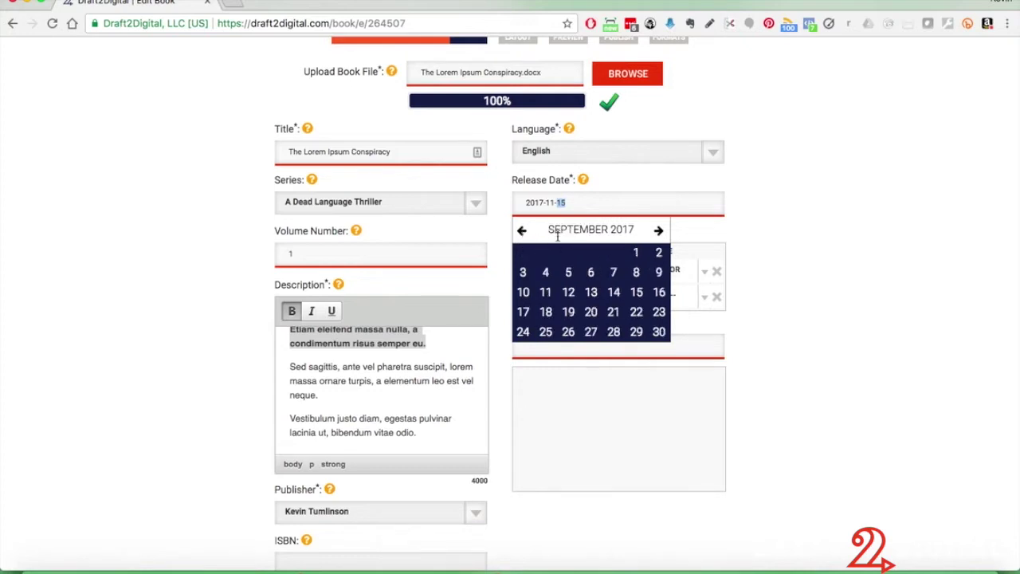
pyautogui.click(660, 272)
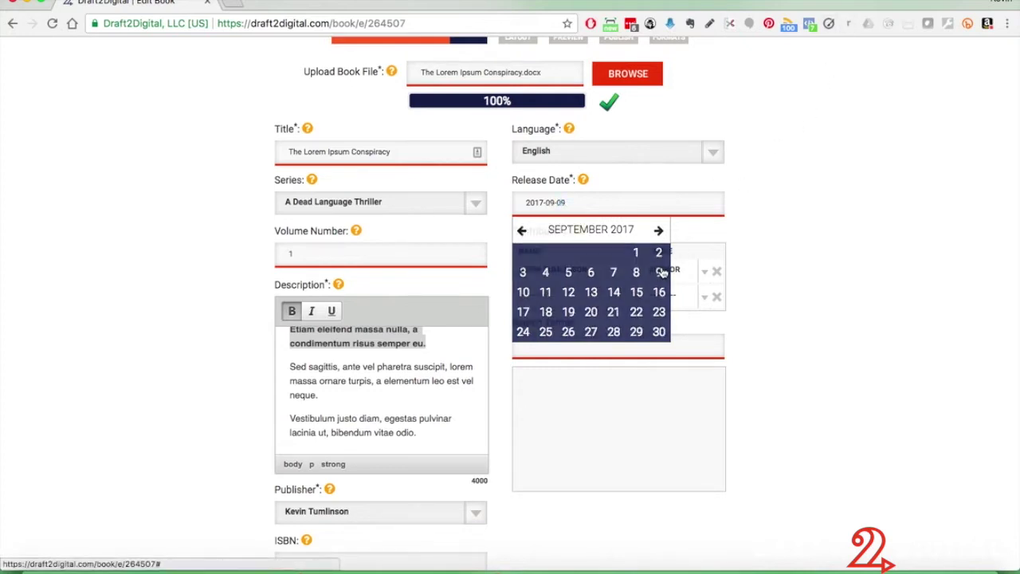
pyautogui.click(575, 202)
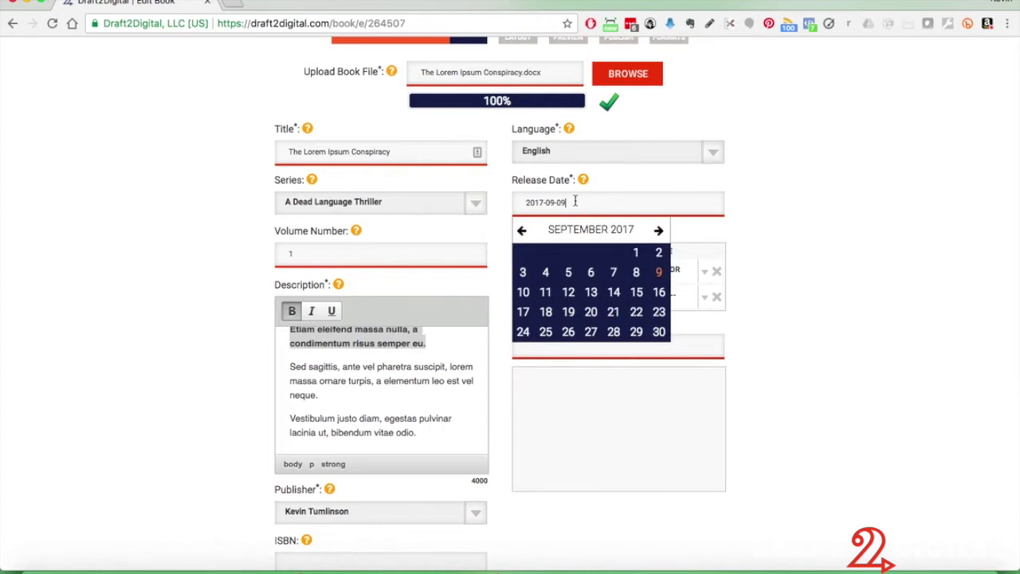
pyautogui.click(613, 272)
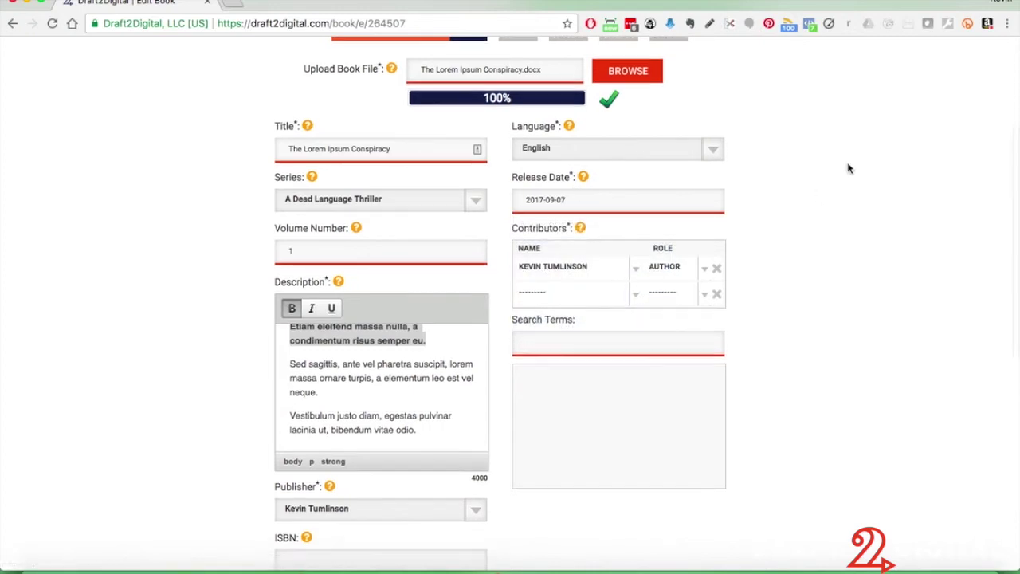
# Examine the name choices and the full list of available roles for the book's contributors.
pyautogui.scroll(-1, 849, 168)
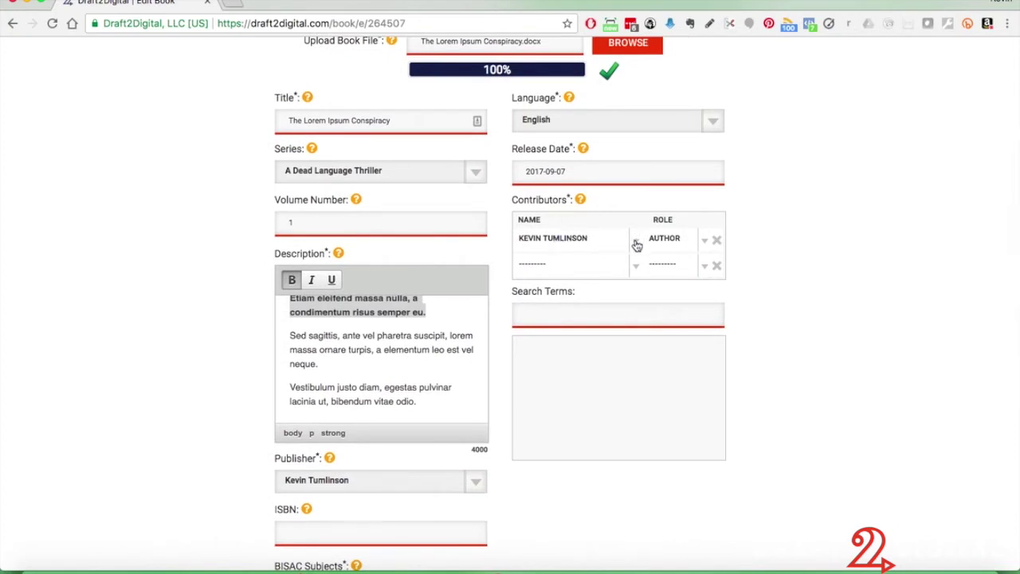
pyautogui.click(610, 273)
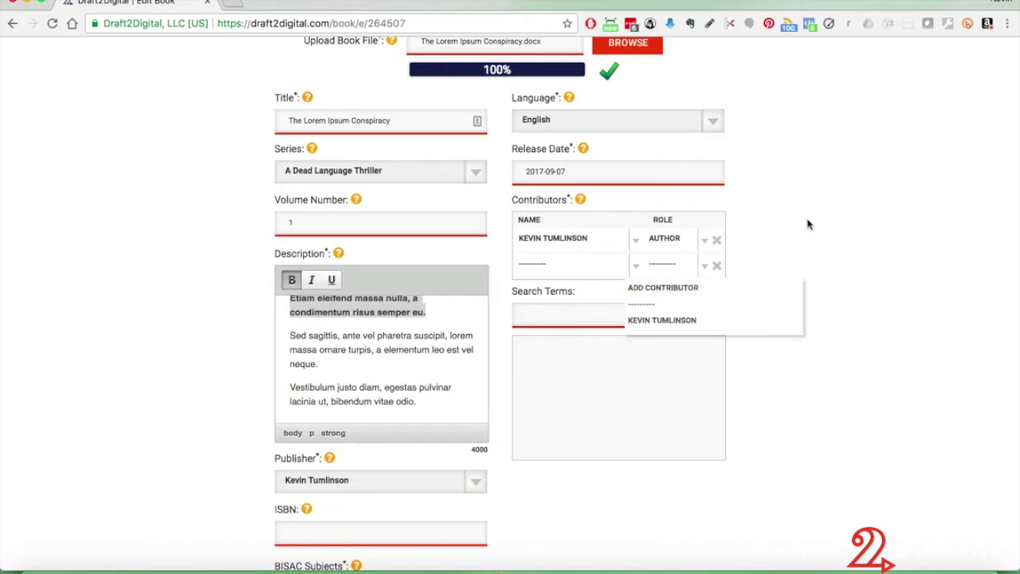
pyautogui.click(635, 244)
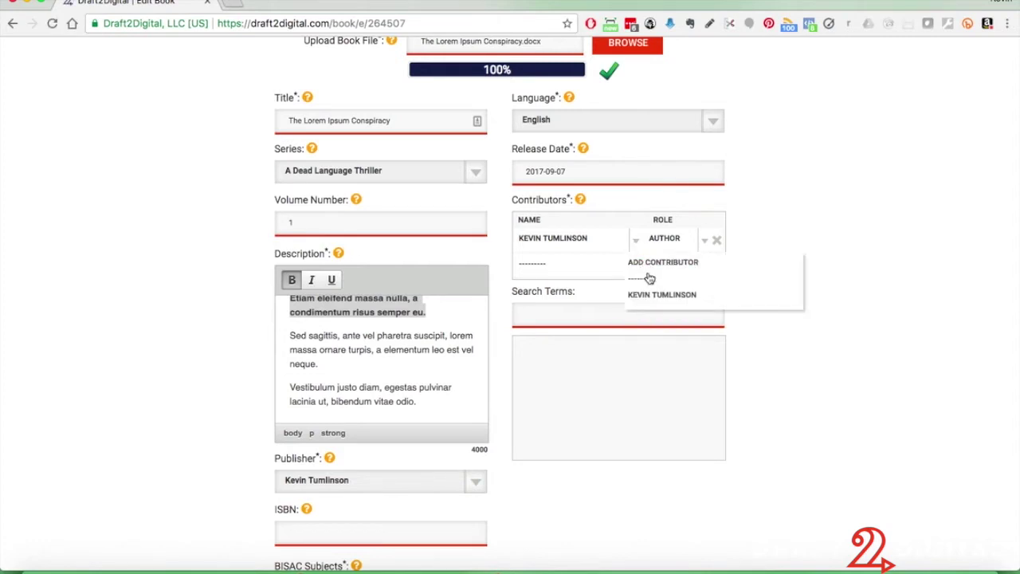
pyautogui.click(841, 184)
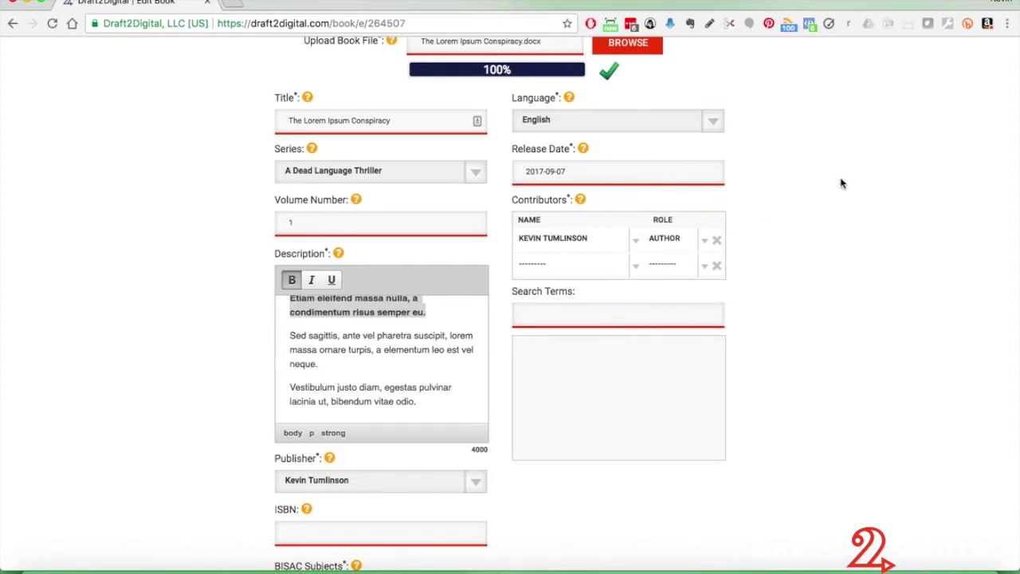
pyautogui.click(662, 267)
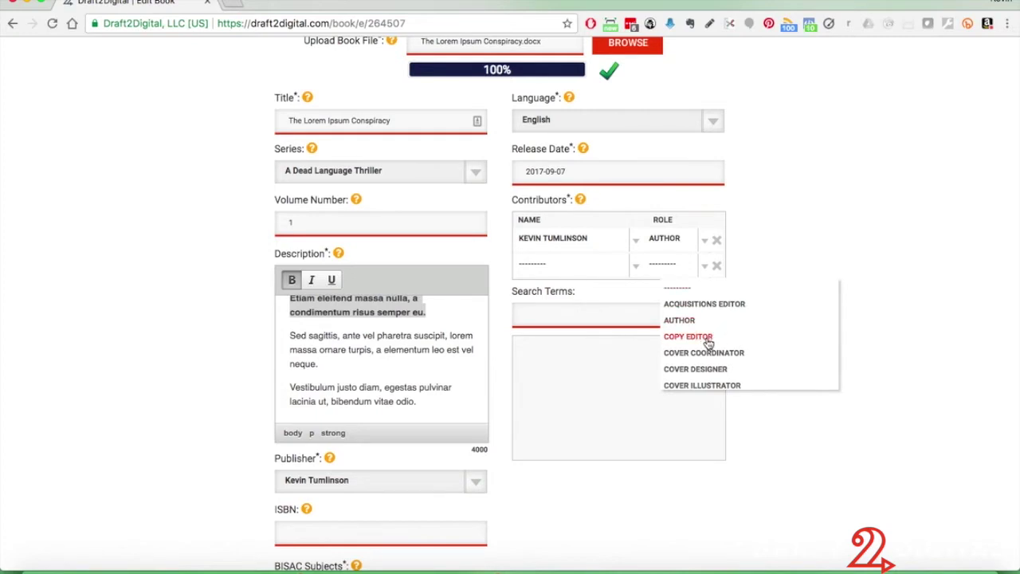
pyautogui.scroll(-3, 708, 343)
pyautogui.scroll(-5, 709, 343)
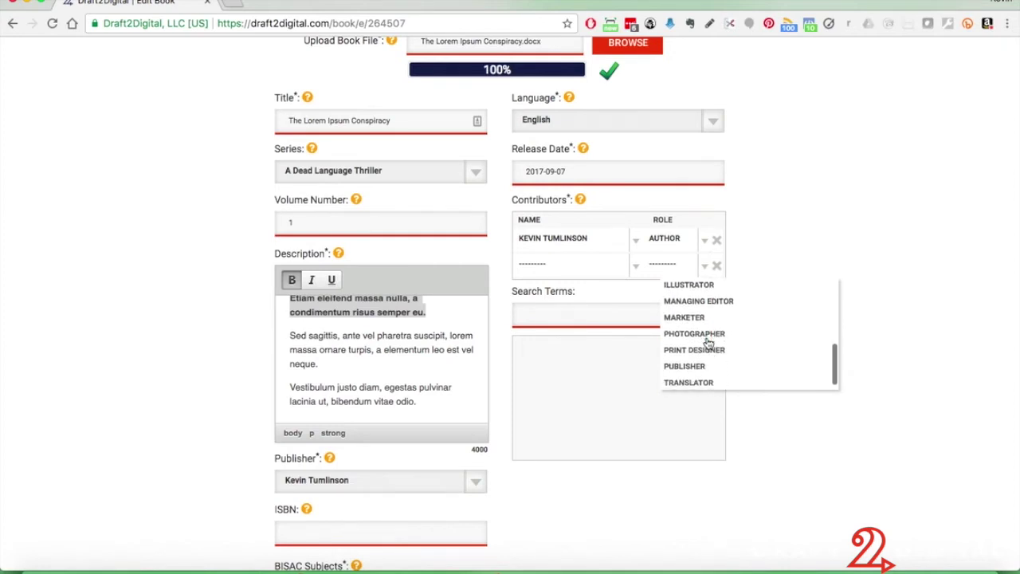
pyautogui.scroll(-3, 709, 343)
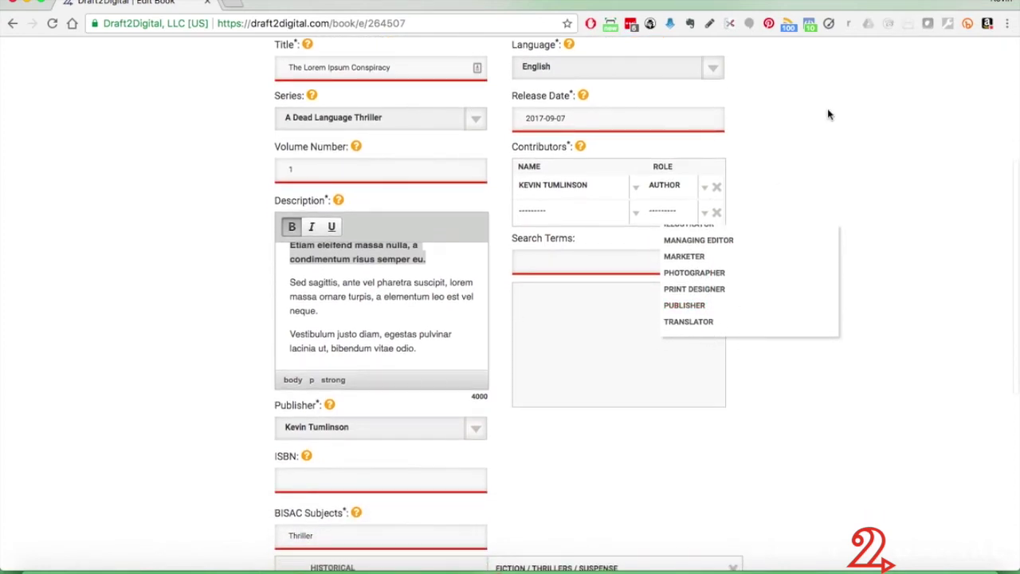
pyautogui.click(829, 115)
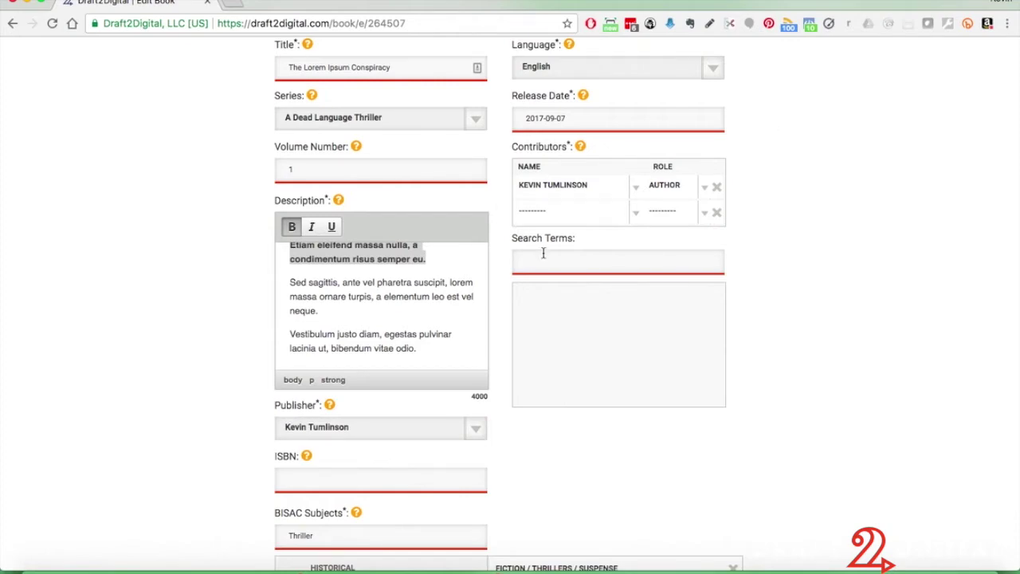
# Copy the terms Testing Books, Dead Languages, Latin from the book's note and paste them into the Search Terms.
pyautogui.hotkey('ctrl', 'Up')
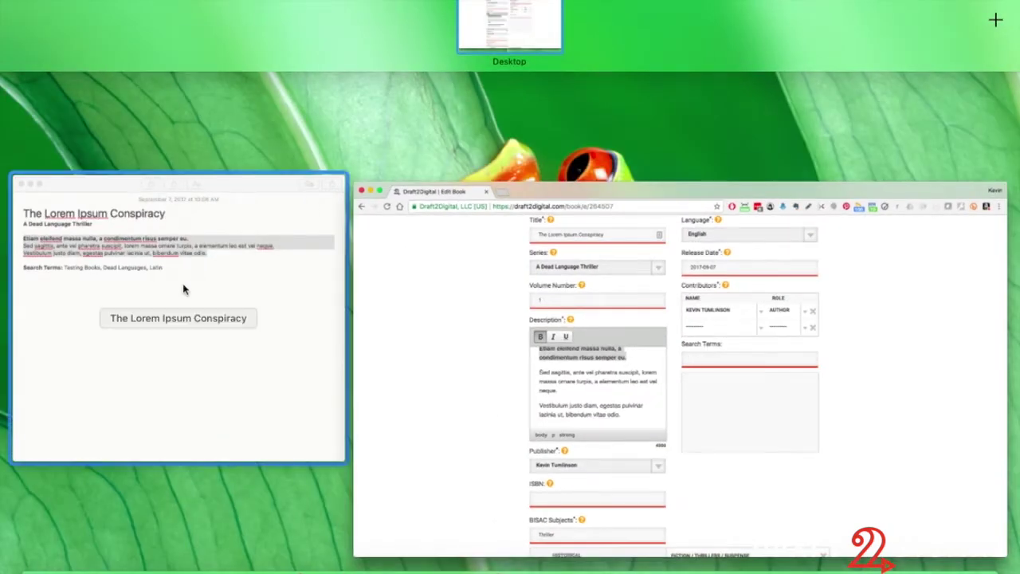
pyautogui.click(185, 289)
pyautogui.moveTo(233, 128); pyautogui.dragTo(80, 130)
pyautogui.press('super+c')
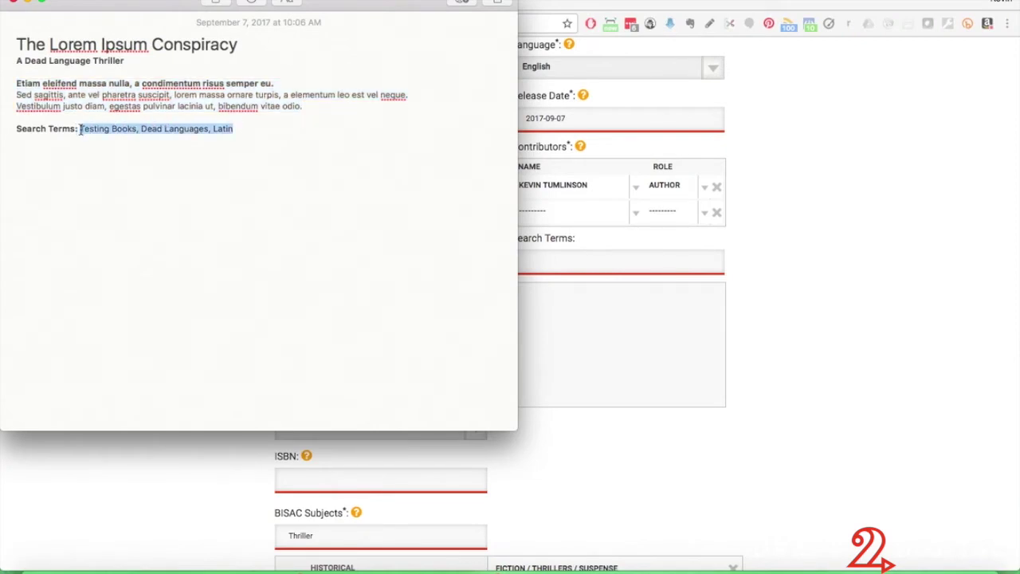
pyautogui.click(631, 261)
pyautogui.press('super+v')
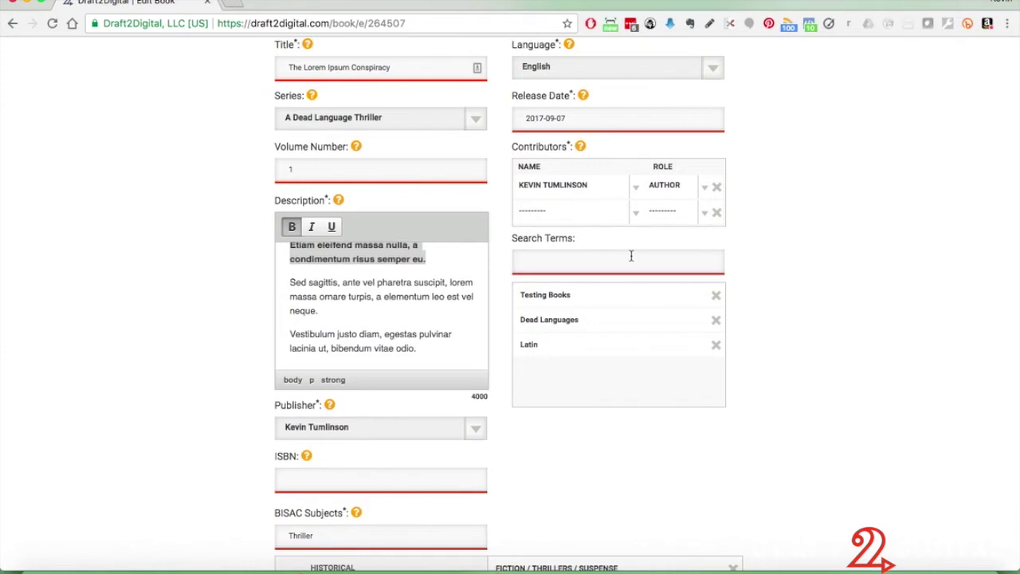
# Add Murder and Stabbing to the book's search terms.
pyautogui.write('Murder')
pyautogui.press('Return')
pyautogui.write('Stabbing')
pyautogui.press('Return')
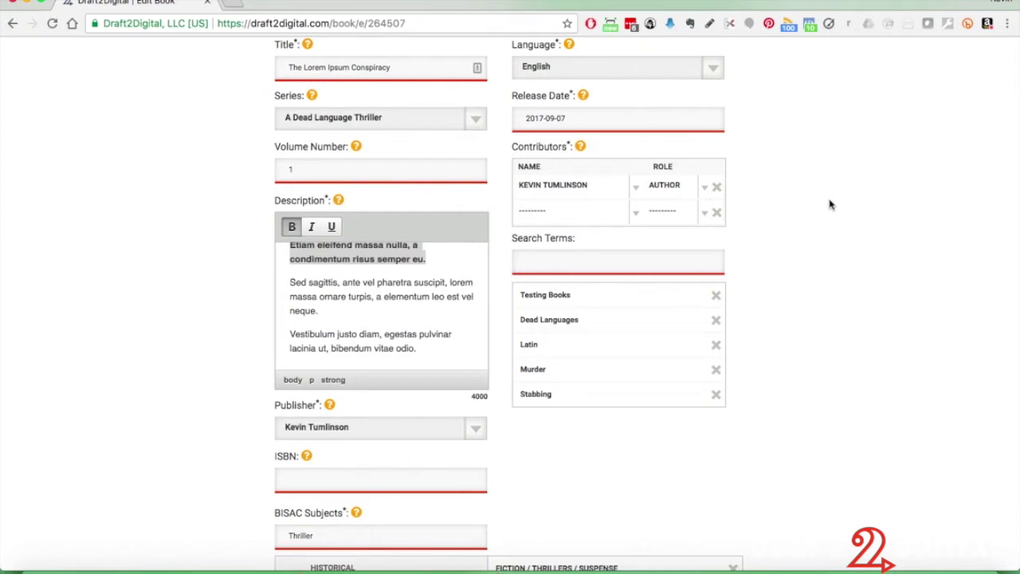
# Review the completed book details, save them and continue to the Layout step.
pyautogui.scroll(-5, 829, 205)
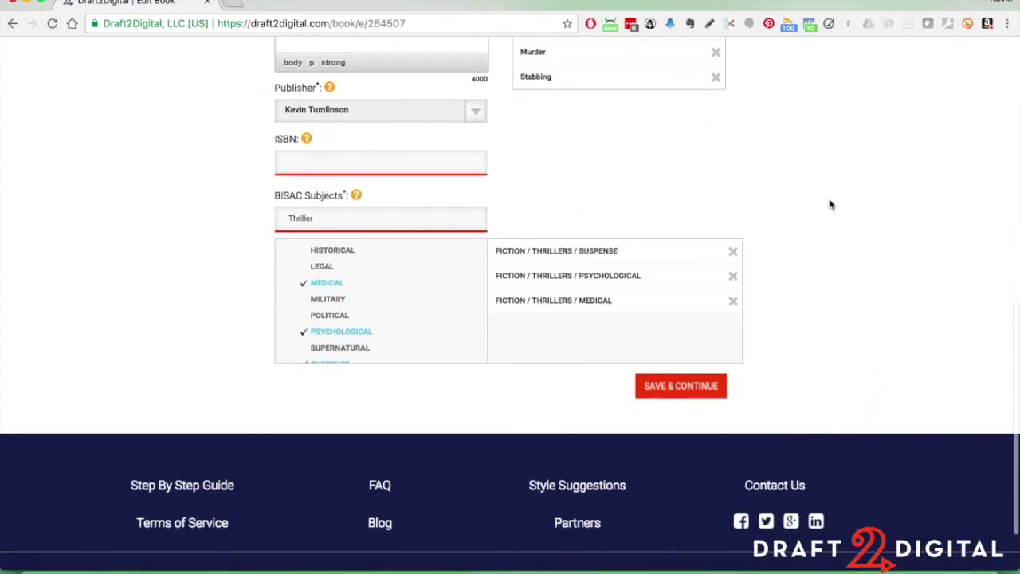
pyautogui.scroll(8, 828, 205)
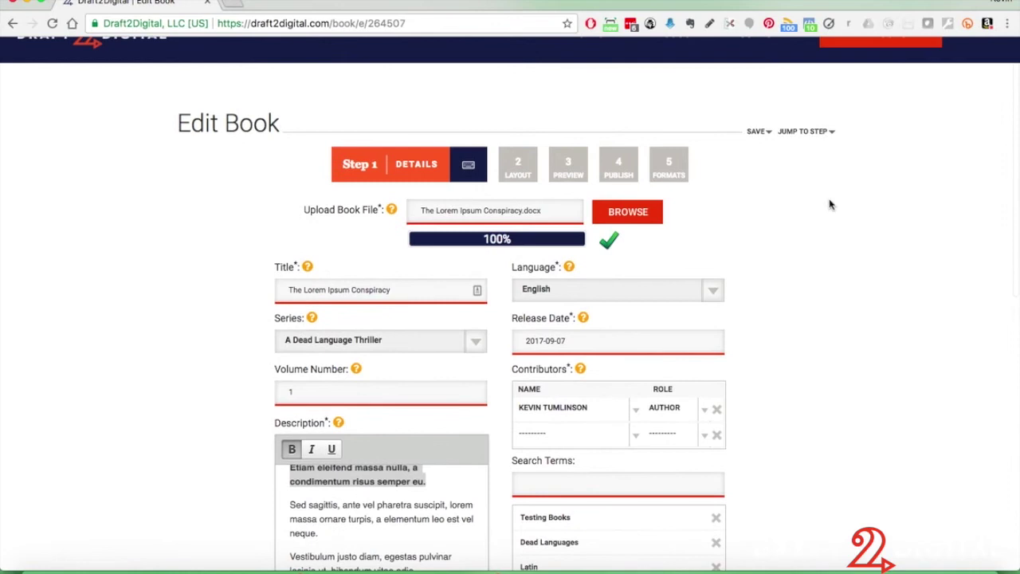
pyautogui.scroll(-3, 829, 205)
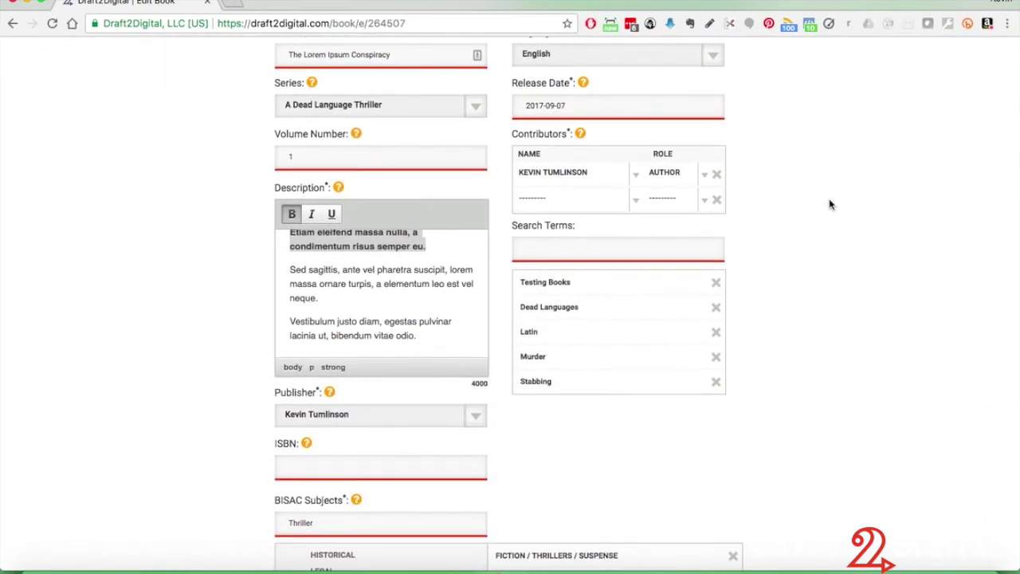
pyautogui.scroll(3, 829, 205)
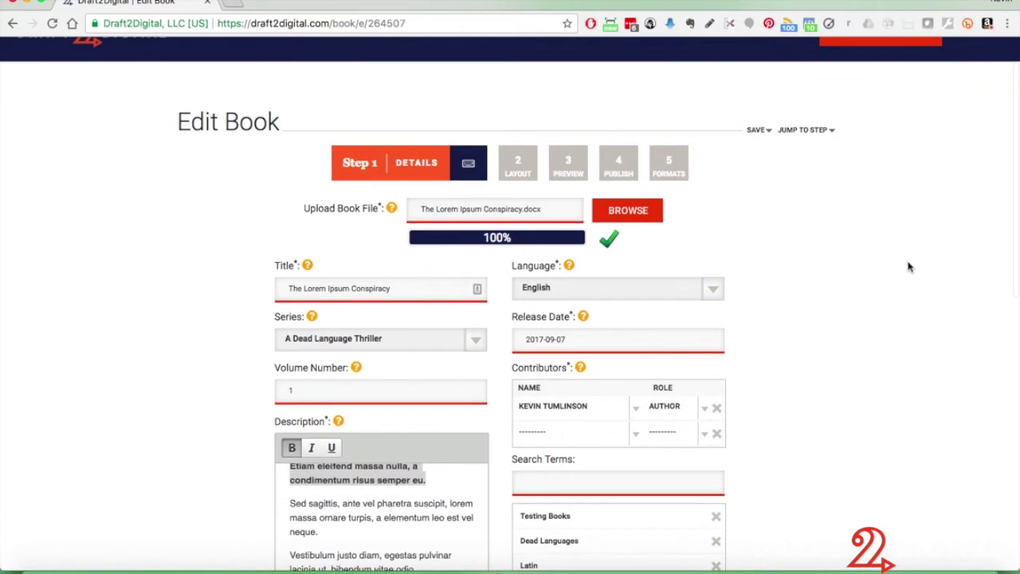
pyautogui.scroll(-4, 909, 267)
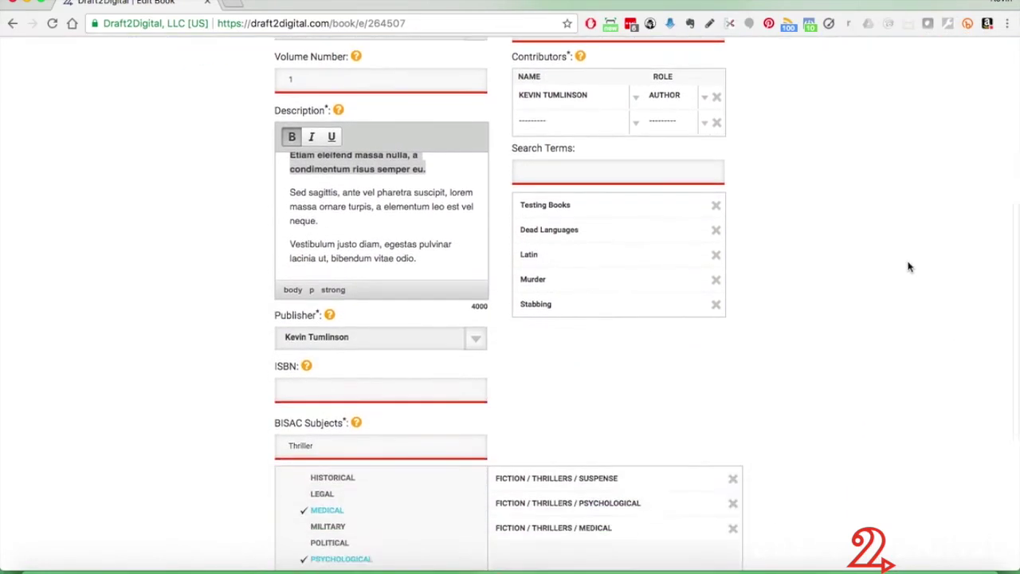
pyautogui.scroll(-3, 909, 267)
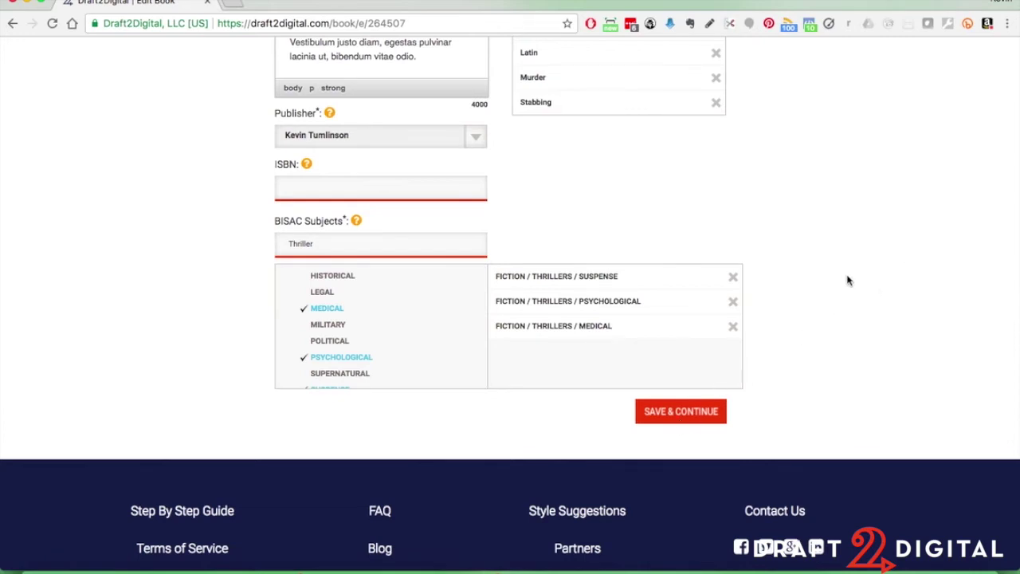
pyautogui.scroll(3, 841, 302)
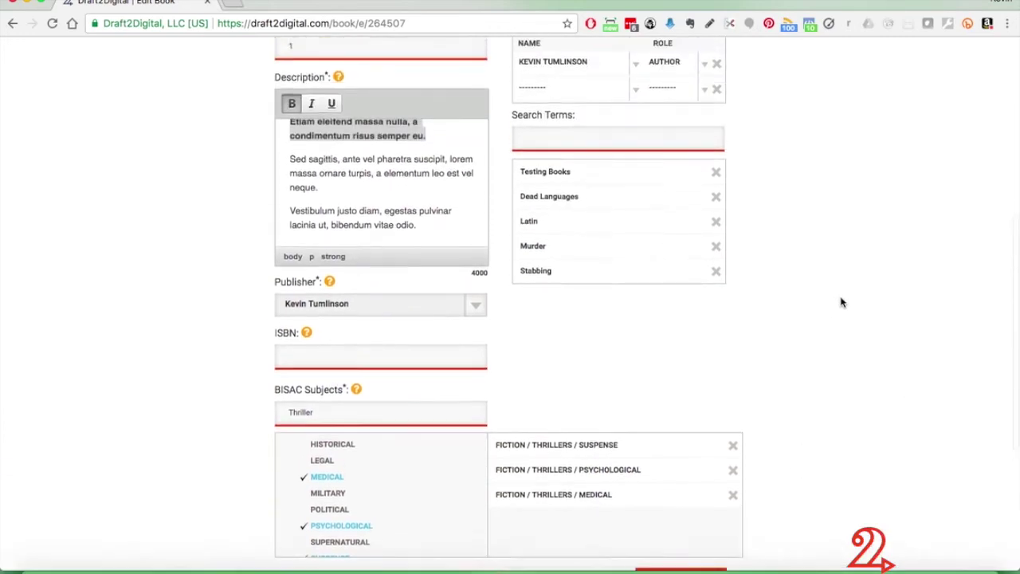
pyautogui.scroll(4, 841, 302)
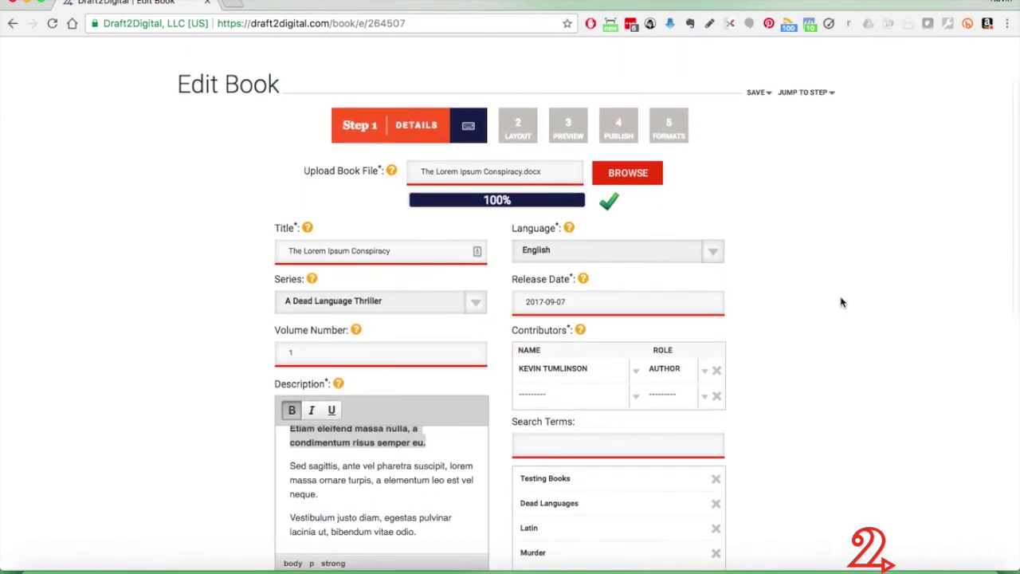
pyautogui.scroll(-1, 841, 302)
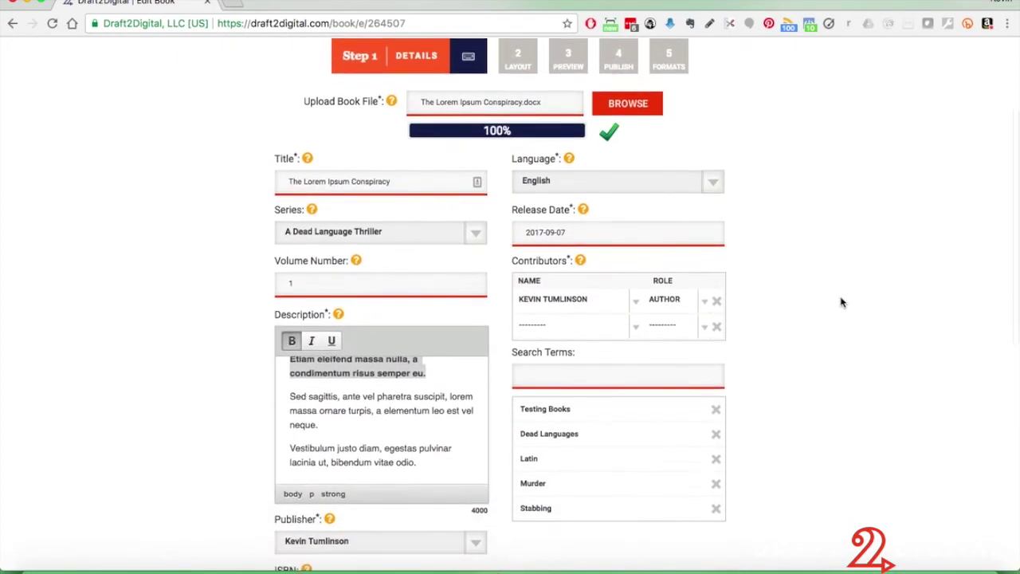
pyautogui.scroll(-6, 841, 302)
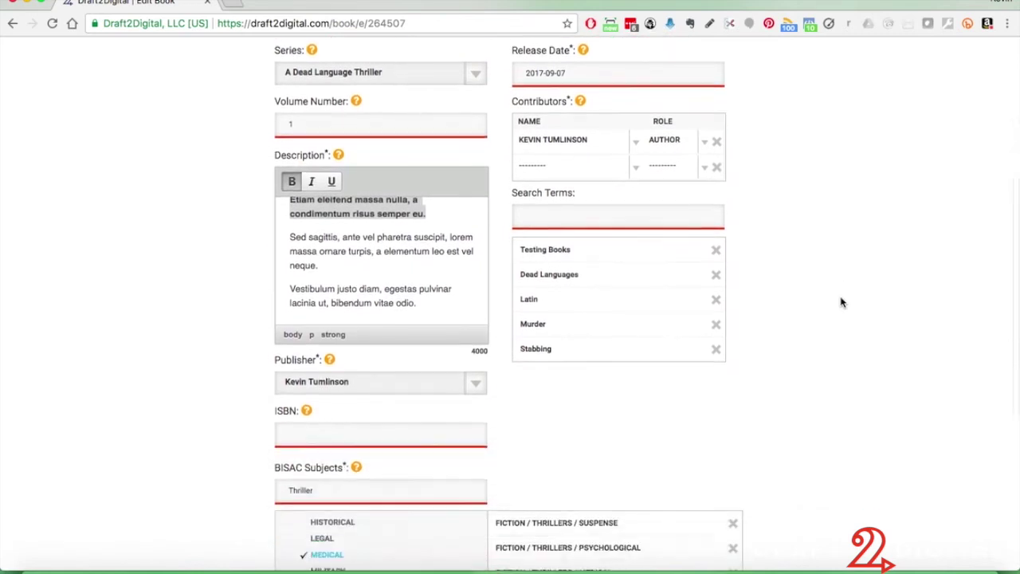
pyautogui.scroll(-1, 829, 300)
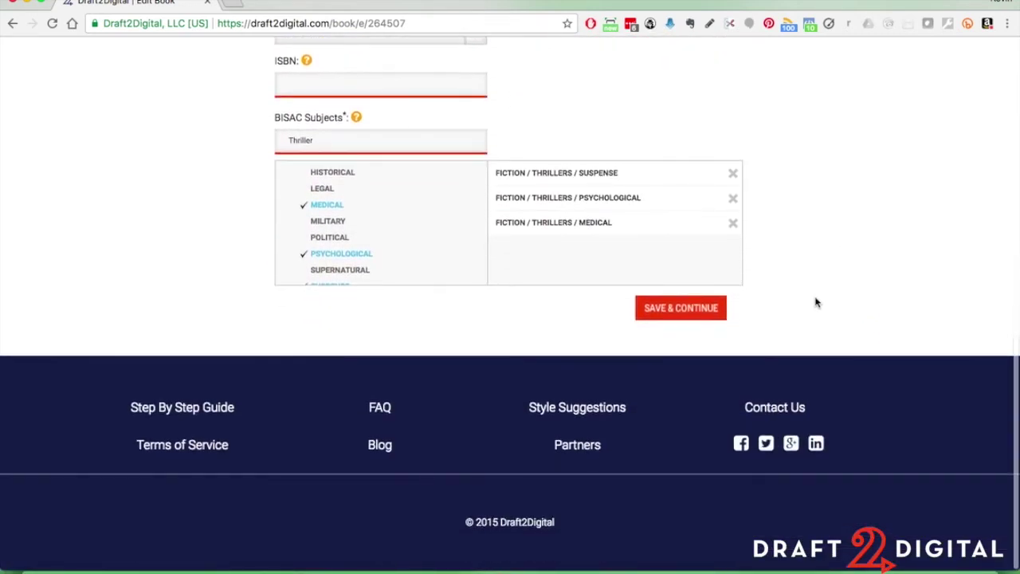
pyautogui.click(679, 317)
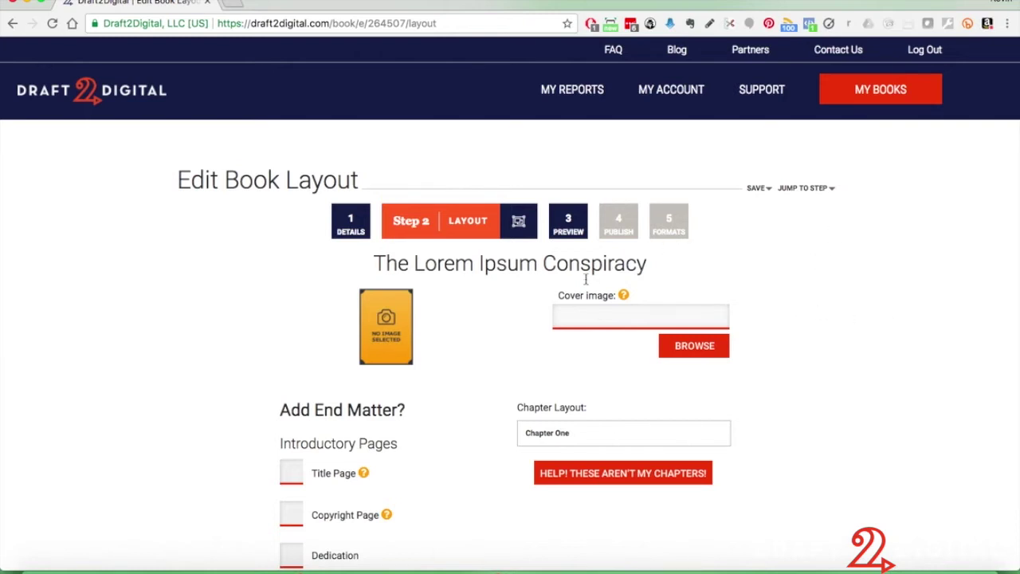
# Examine the cover image, end matter and chapter layout options for the book.
pyautogui.scroll(-10, 474, 318)
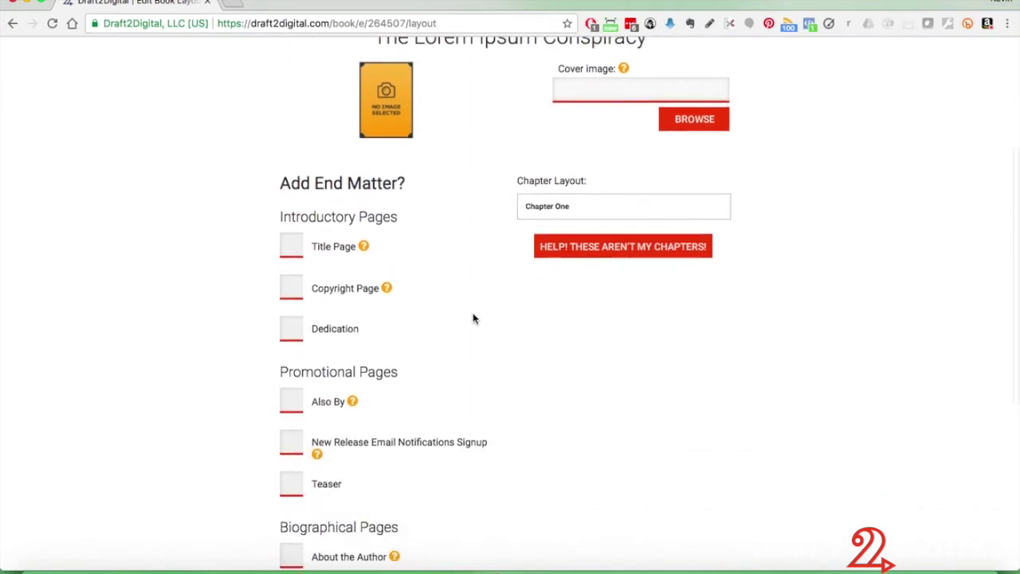
pyautogui.scroll(5, 473, 319)
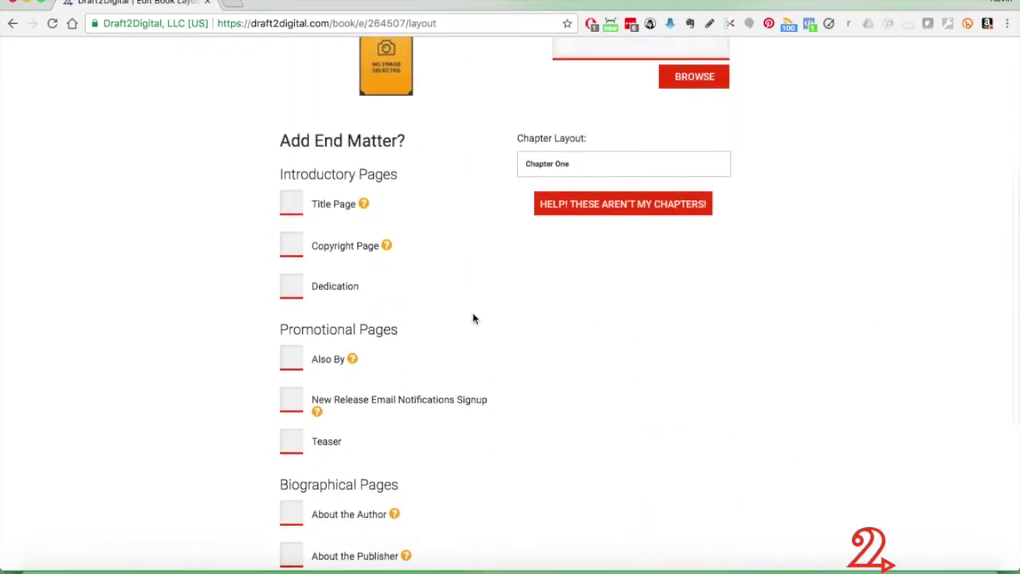
pyautogui.scroll(2, 473, 319)
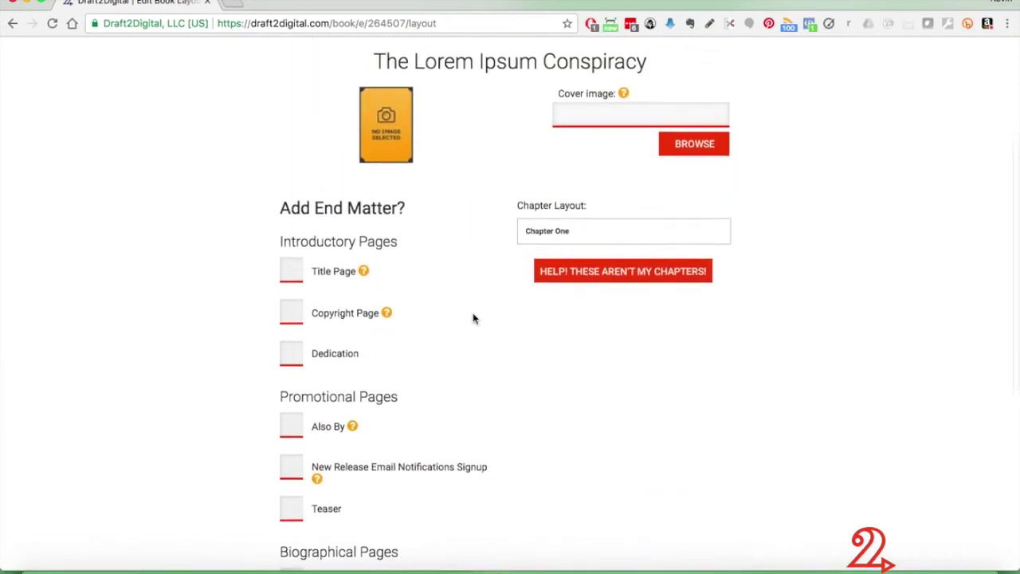
pyautogui.scroll(-1, 473, 319)
pyautogui.scroll(-1, 473, 319)
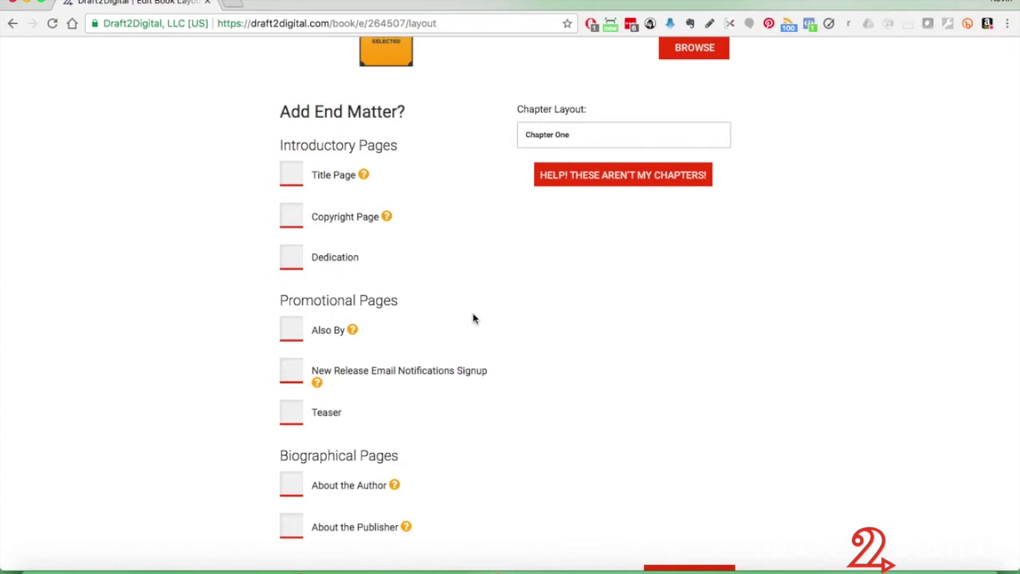
pyautogui.scroll(1, 473, 319)
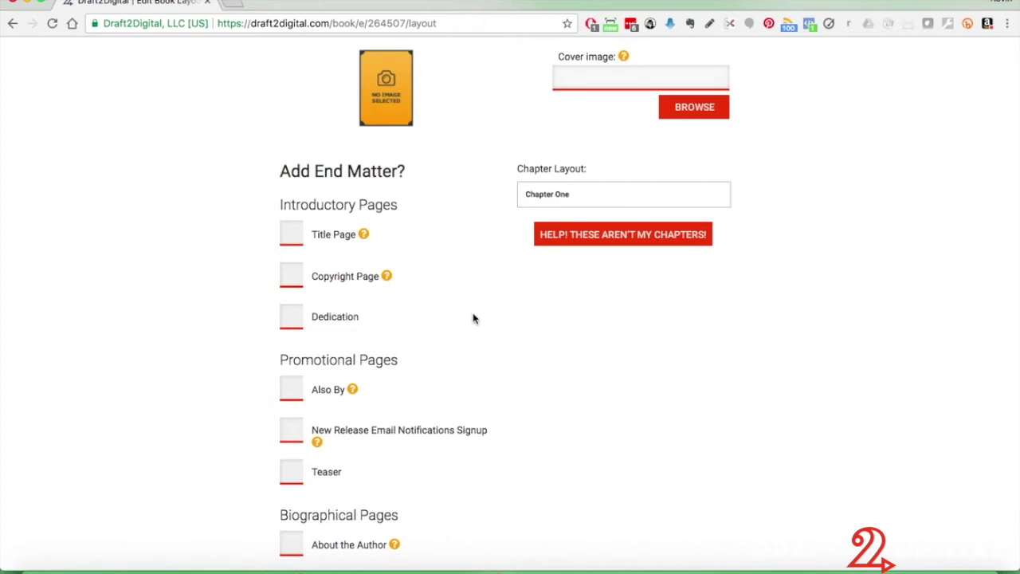
# Upload the file the lorem ipsum conspiracy.png as the book's cover image.
pyautogui.scroll(3, 474, 319)
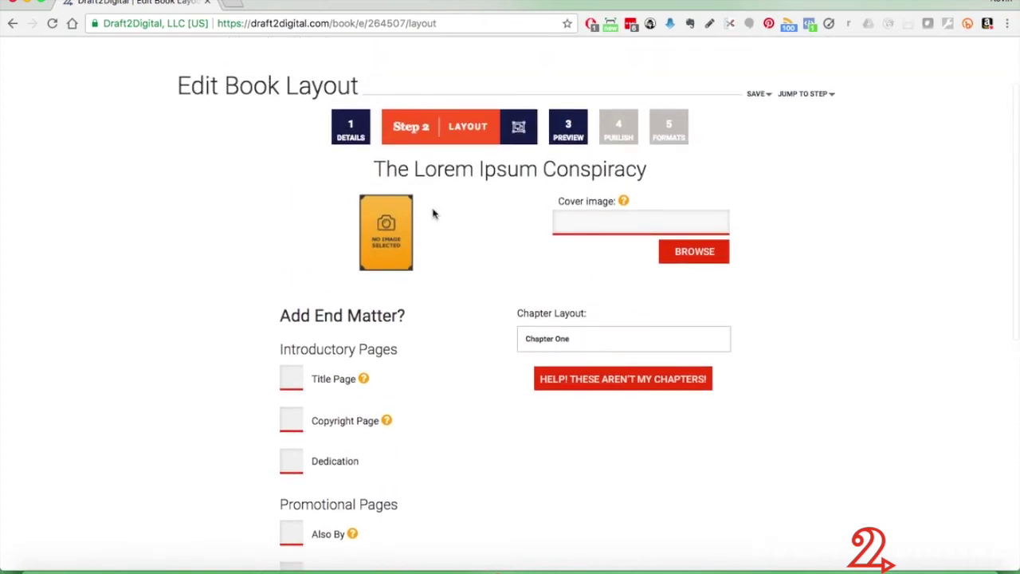
pyautogui.moveTo(627, 202)
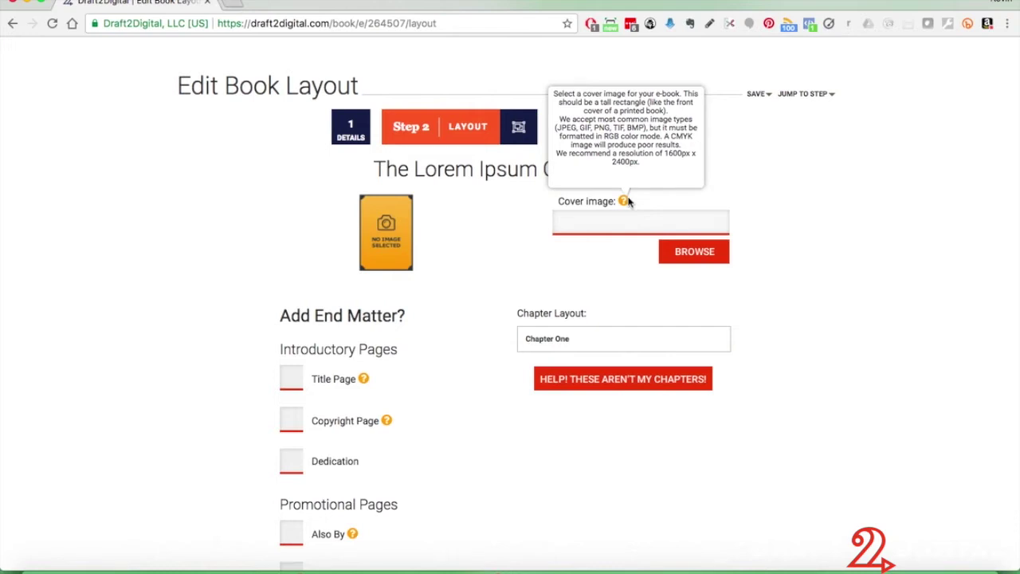
pyautogui.click(685, 253)
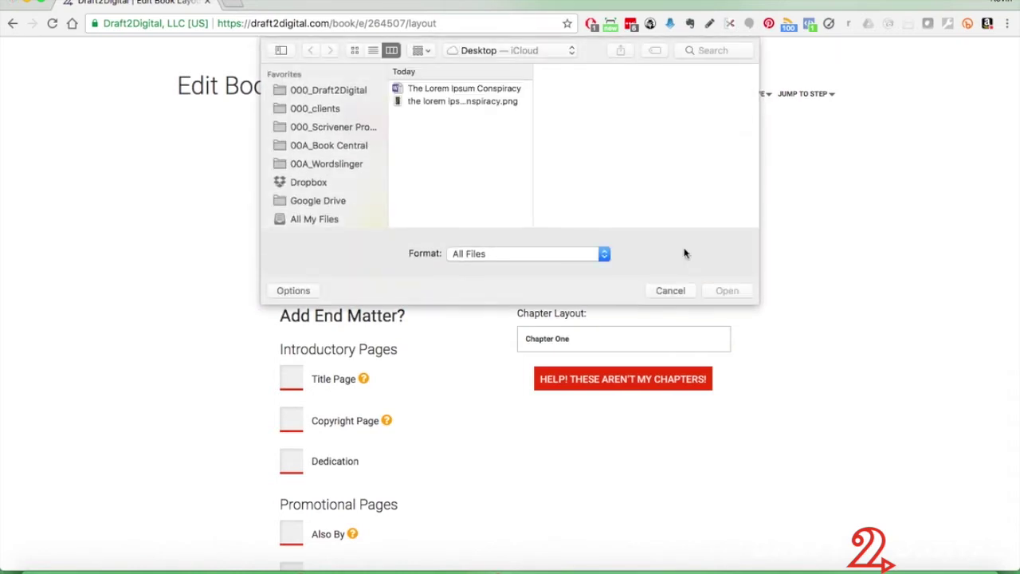
pyautogui.click(459, 101)
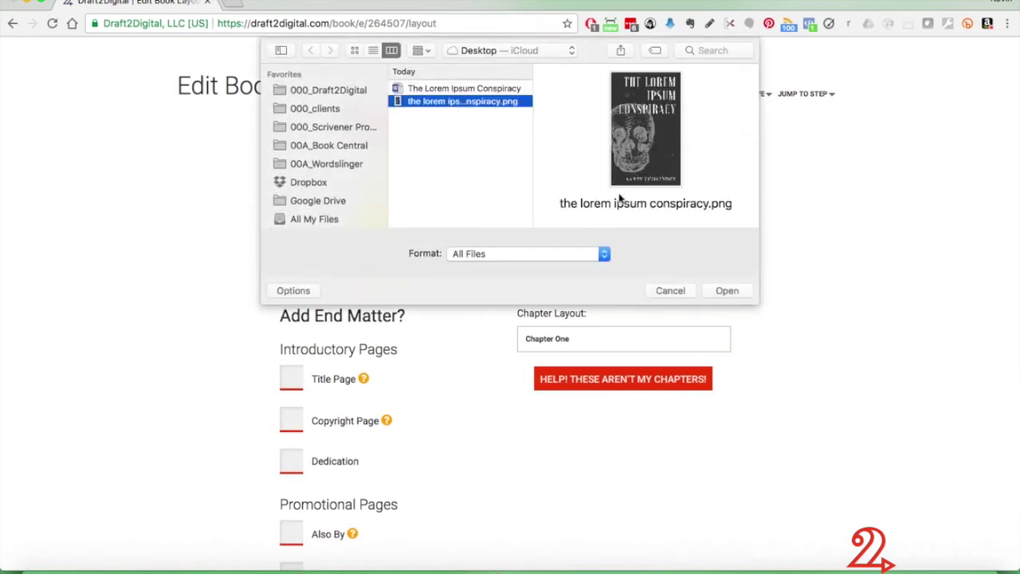
pyautogui.click(727, 292)
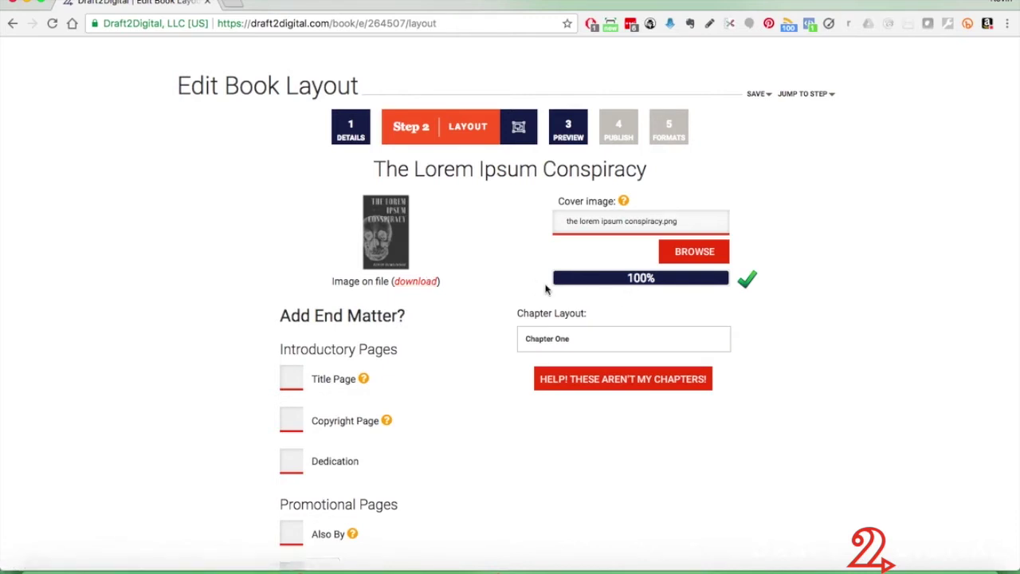
# Examine the chapter layout and the introductory, promotional and biographical end matter options, including their help notes.
pyautogui.scroll(-2, 546, 290)
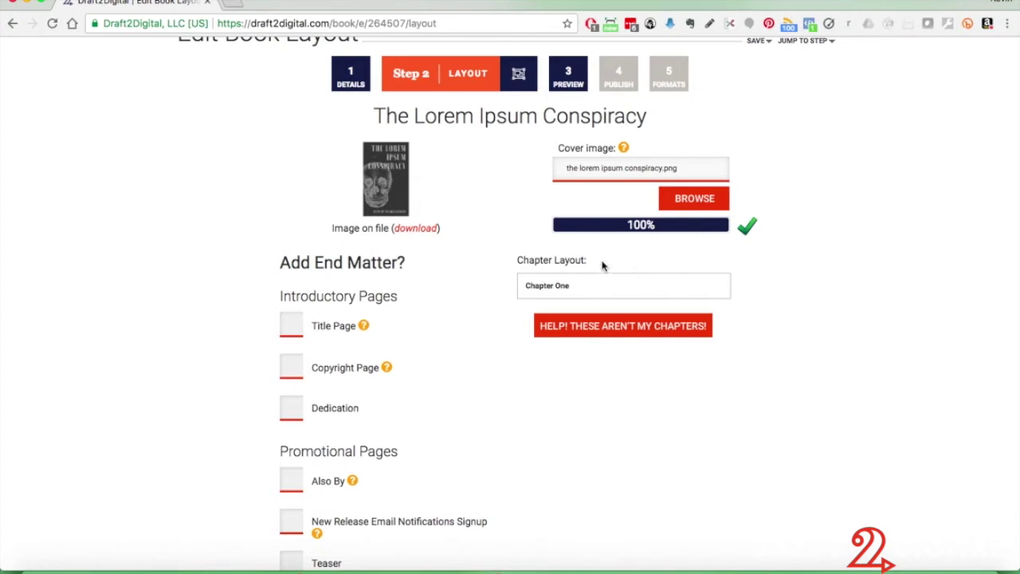
pyautogui.scroll(1, 305, 288)
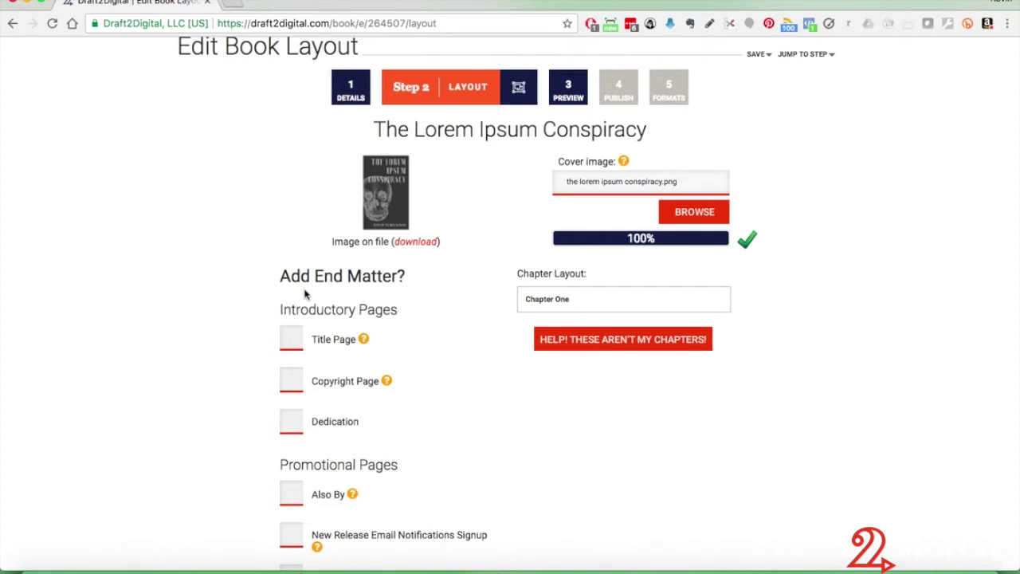
pyautogui.scroll(-3, 196, 411)
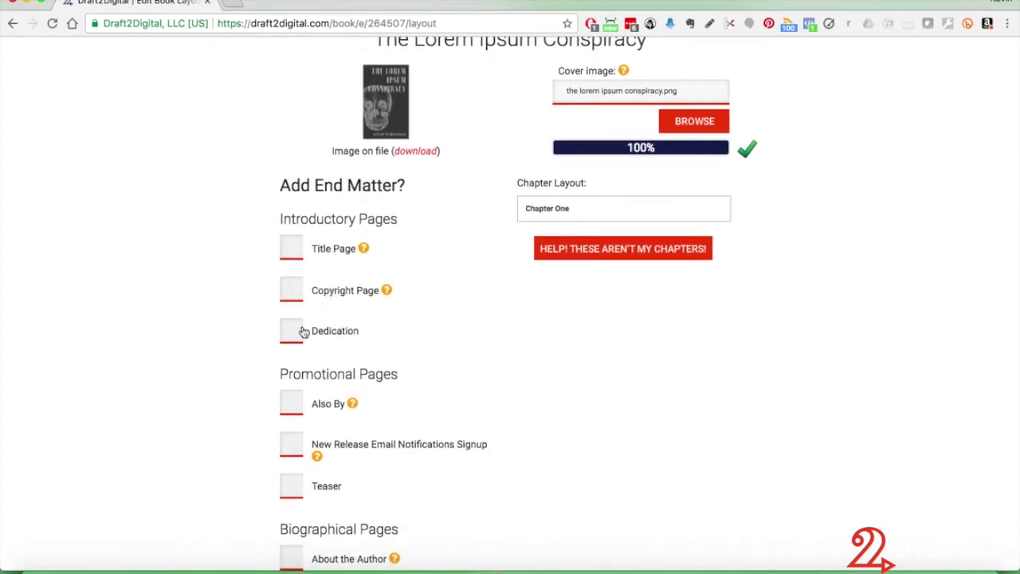
pyautogui.scroll(-2, 292, 256)
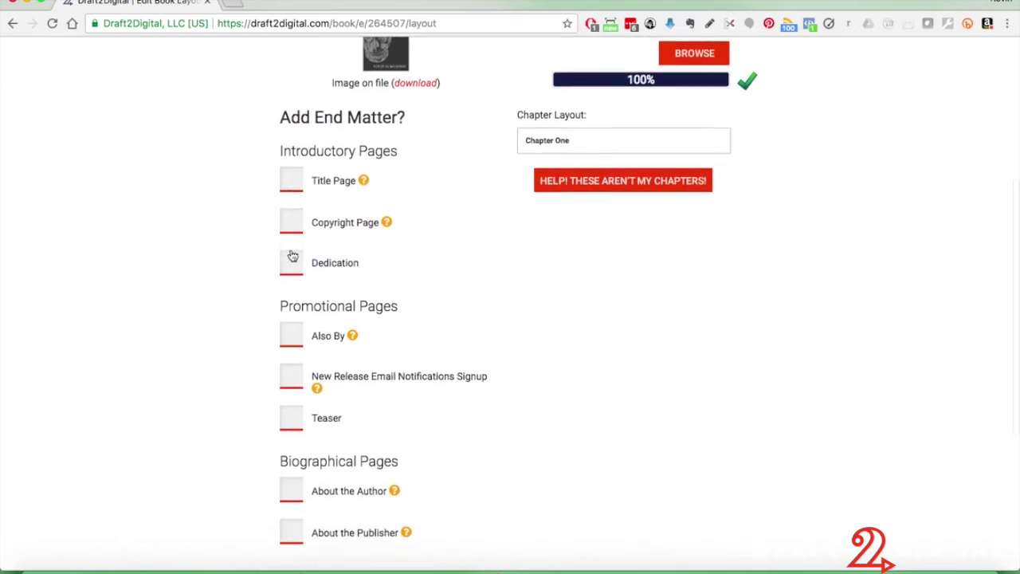
pyautogui.scroll(-2, 293, 255)
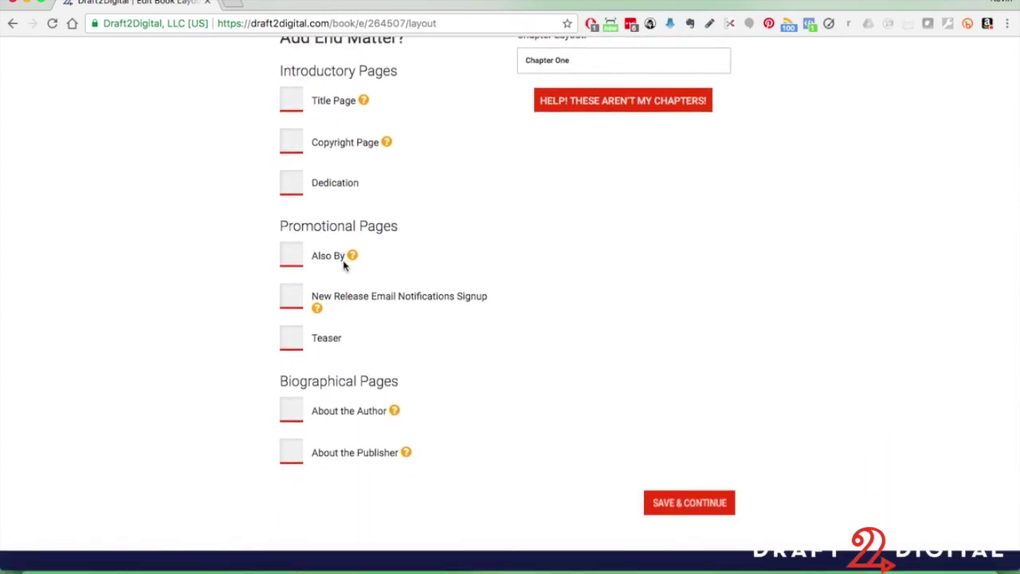
pyautogui.moveTo(353, 255)
pyautogui.moveTo(316, 310)
pyautogui.scroll(-2, 398, 342)
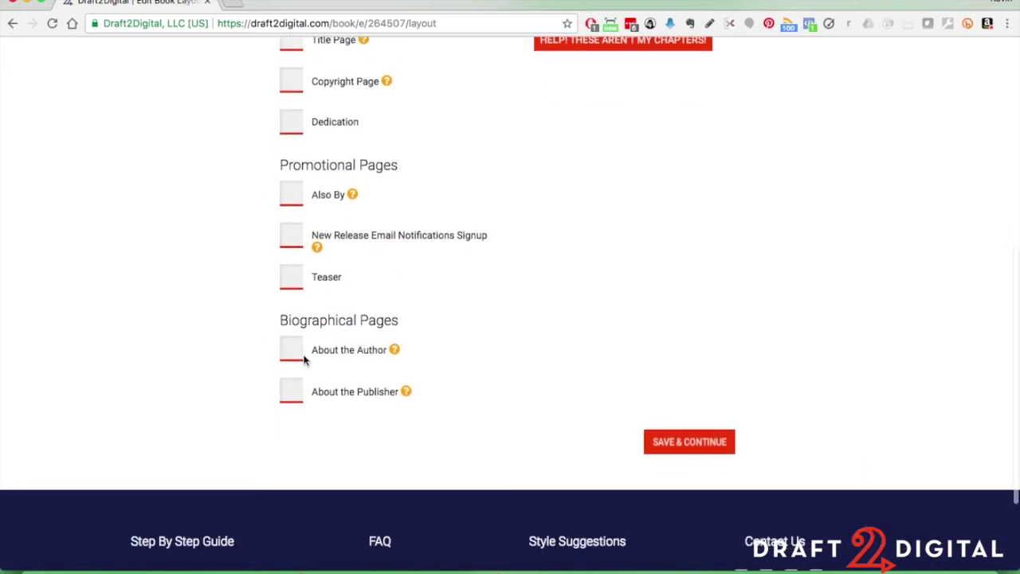
pyautogui.scroll(10, 332, 347)
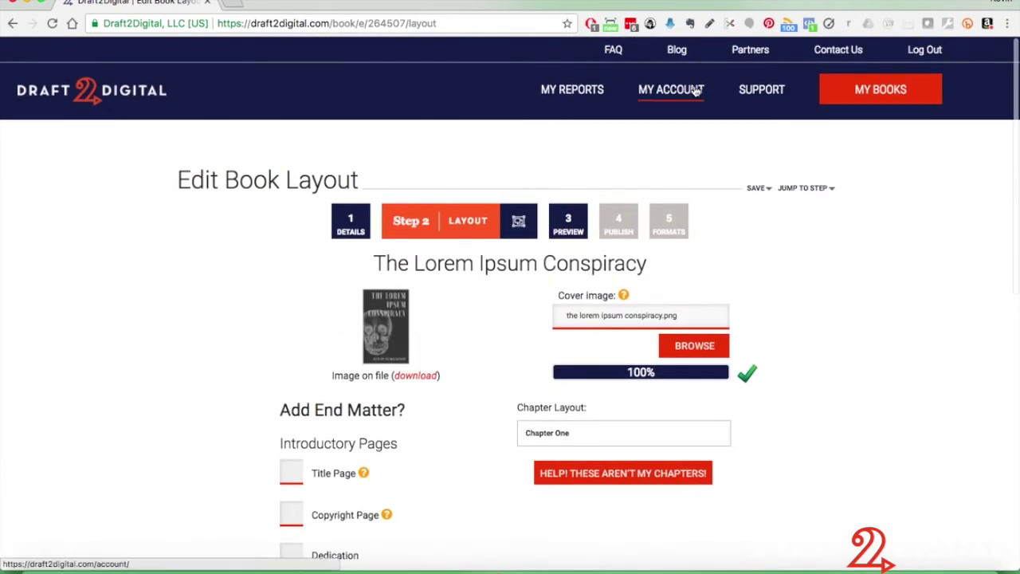
pyautogui.scroll(-10, 213, 371)
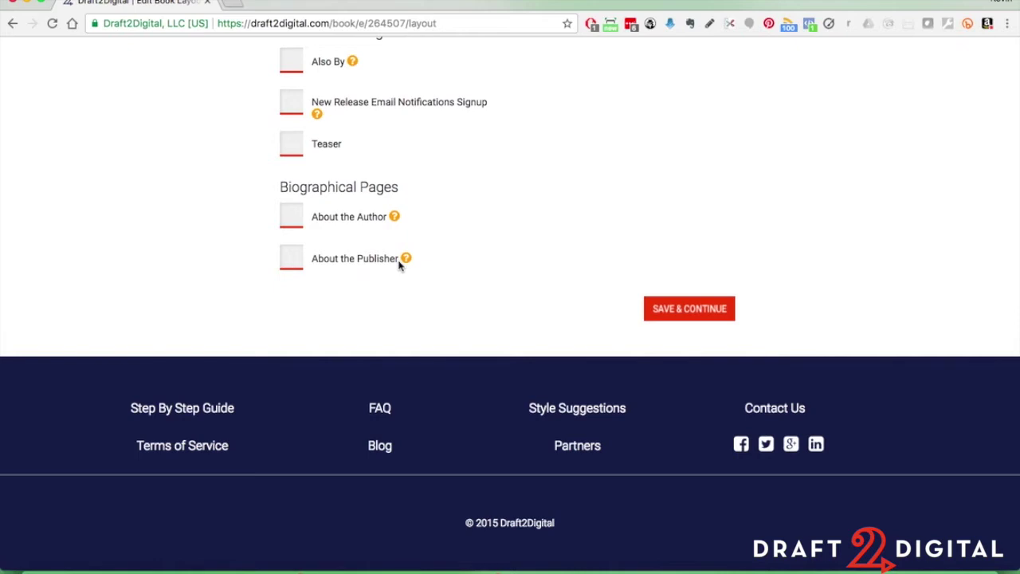
pyautogui.scroll(10, 400, 265)
pyautogui.scroll(-2, 401, 265)
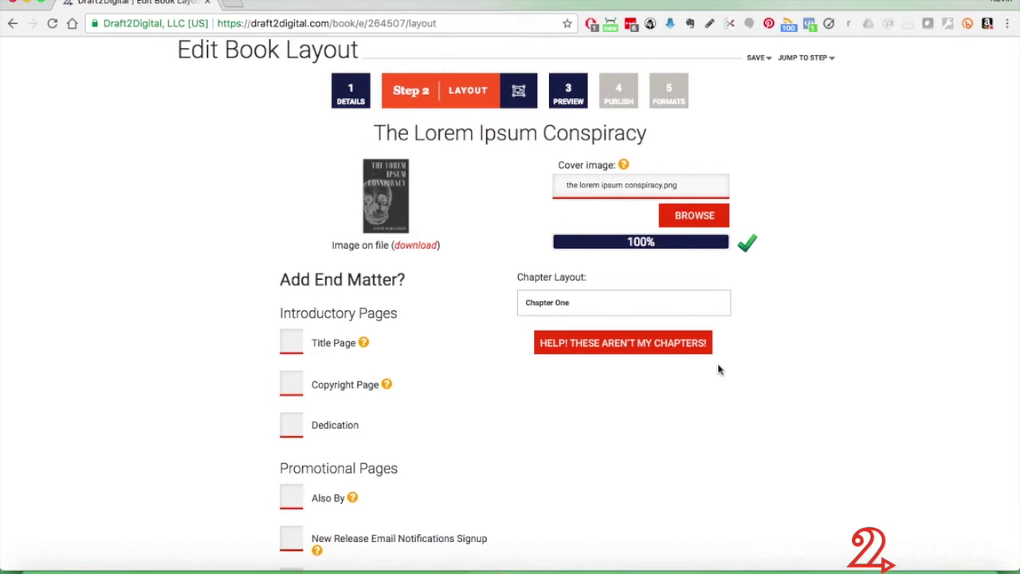
# Add a title page, a copyright page and a dedication to the book's introductory pages.
pyautogui.scroll(-3, 861, 332)
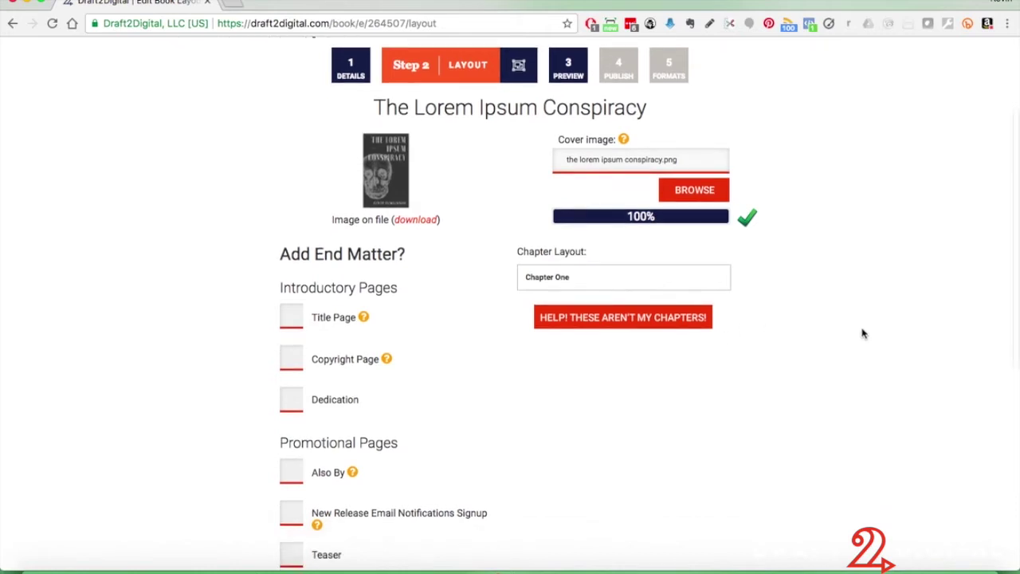
pyautogui.click(293, 230)
pyautogui.click(294, 272)
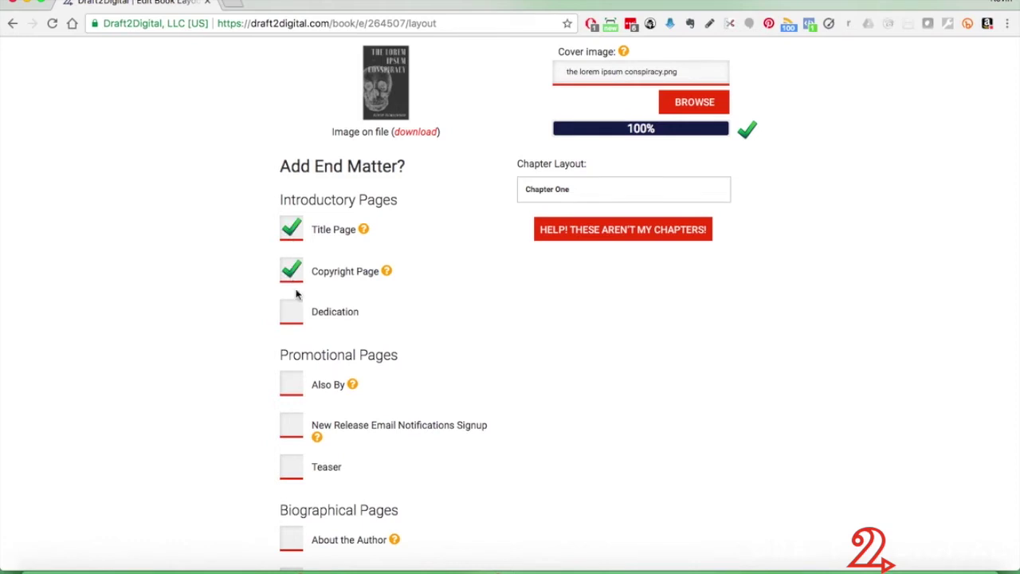
pyautogui.click(299, 323)
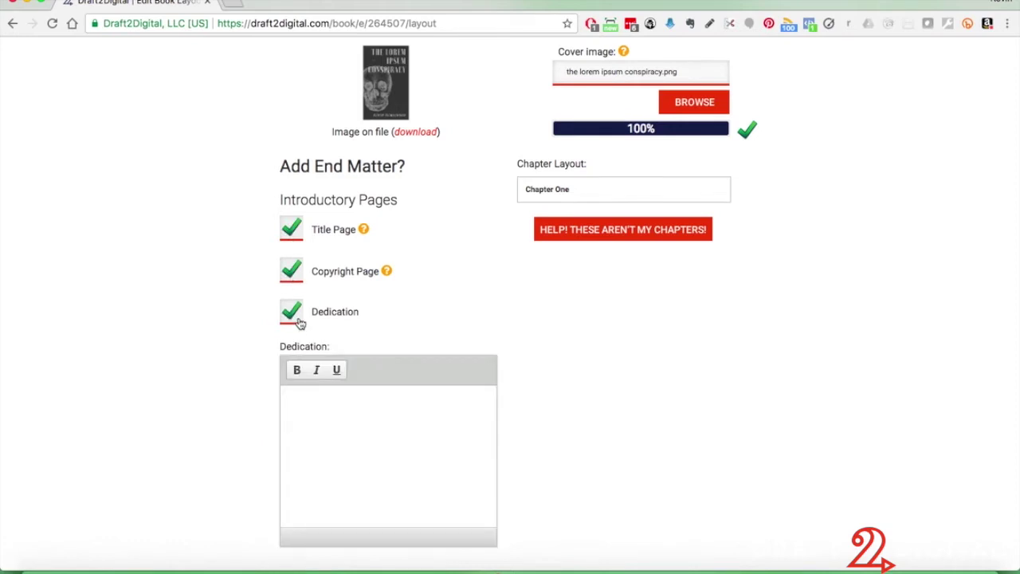
# Enter the dedication "To all those who love to read." and set it in italics.
pyautogui.click(345, 426)
pyautogui.write('To all those')
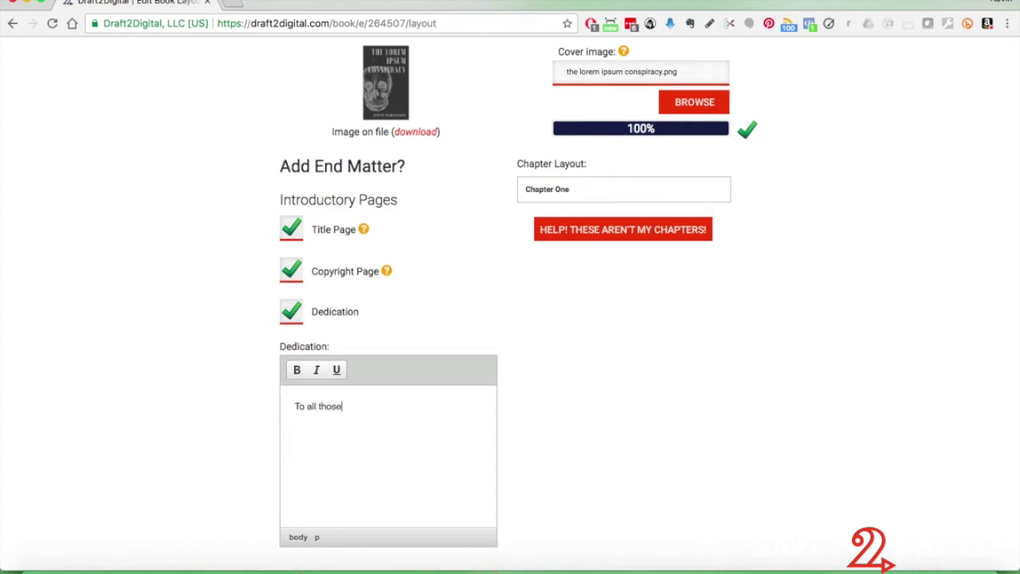
pyautogui.write(' who love to read.')
pyautogui.tripleClick(294, 407)
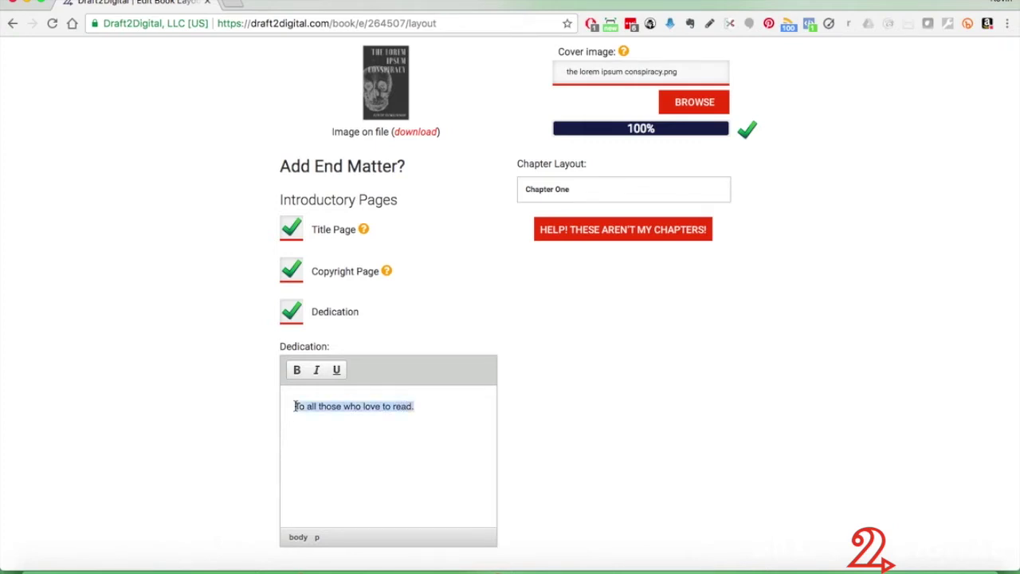
pyautogui.click(317, 371)
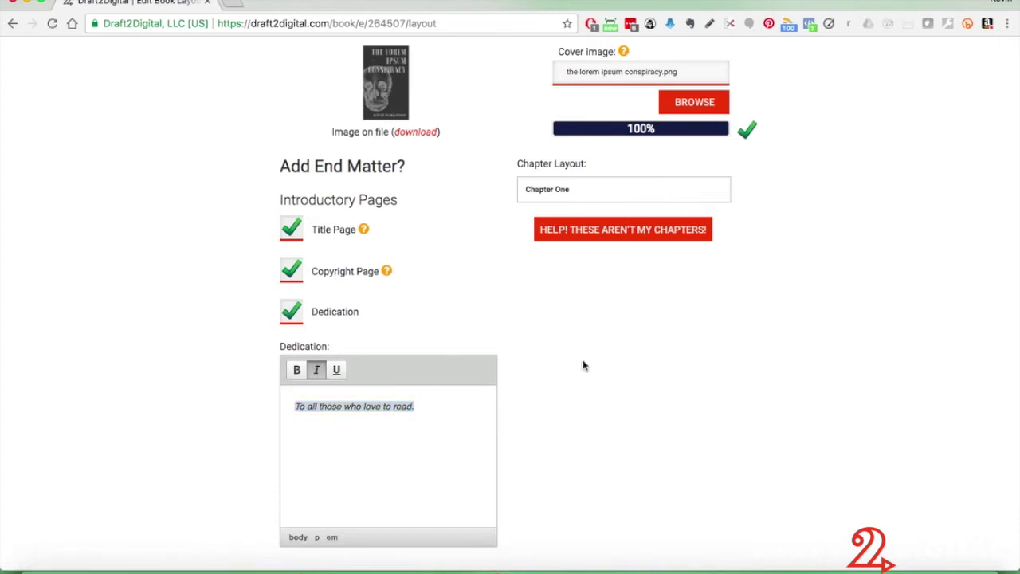
# Add an Also By page with its location set to Both, and include the New Release Email Notifications Signup.
pyautogui.scroll(-6, 583, 365)
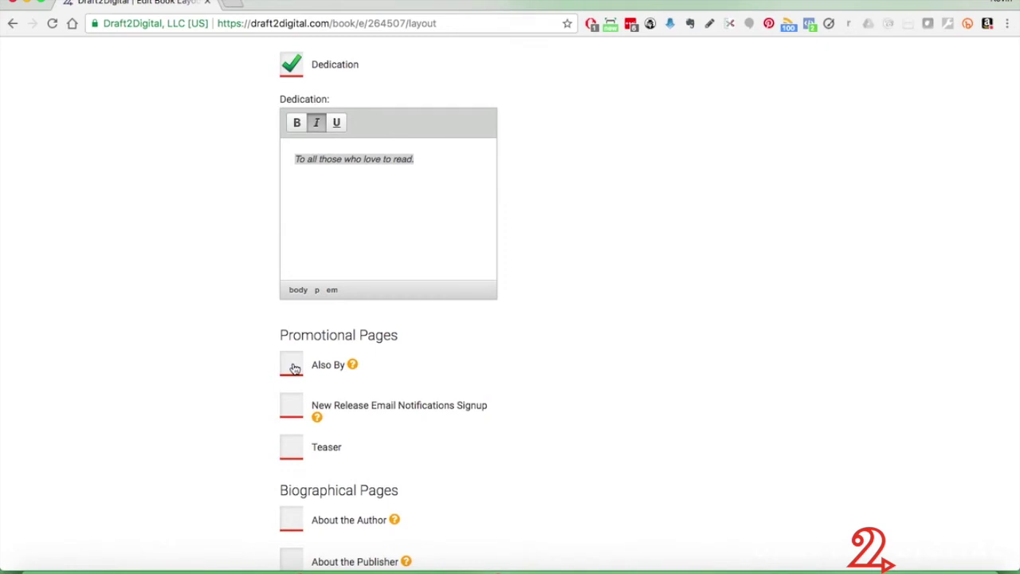
pyautogui.click(294, 368)
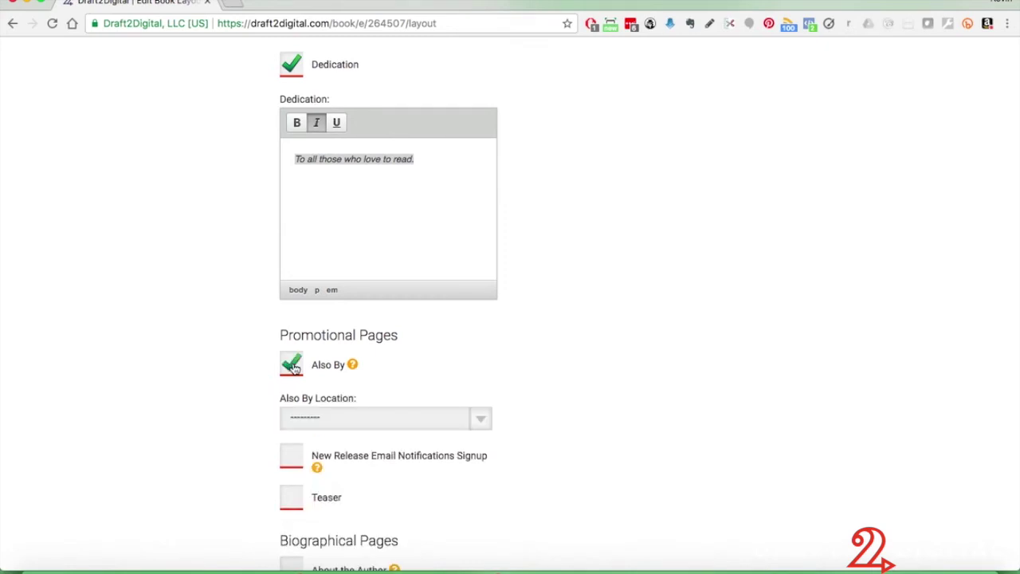
pyautogui.click(324, 418)
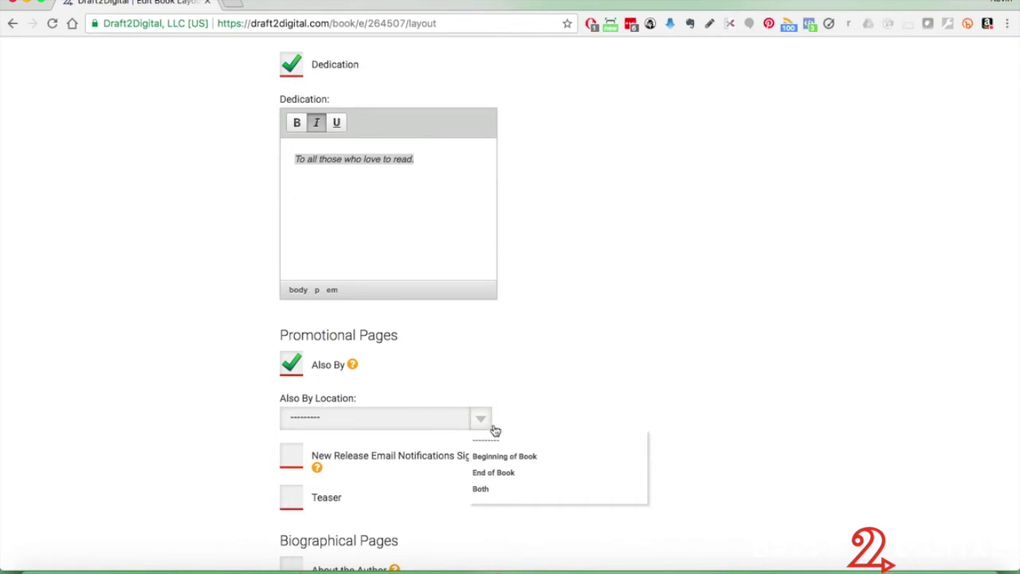
pyautogui.click(481, 489)
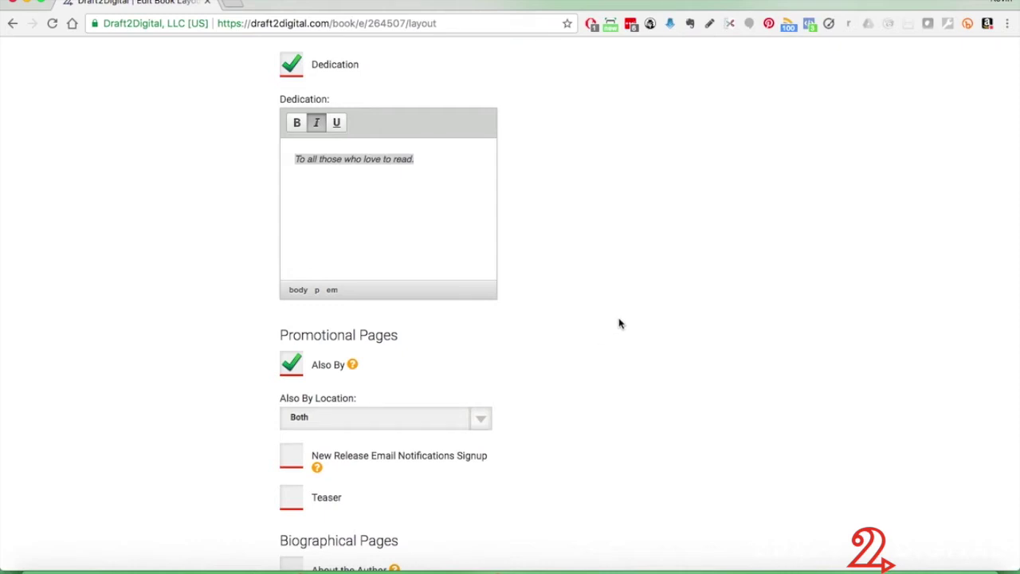
pyautogui.scroll(-5, 622, 321)
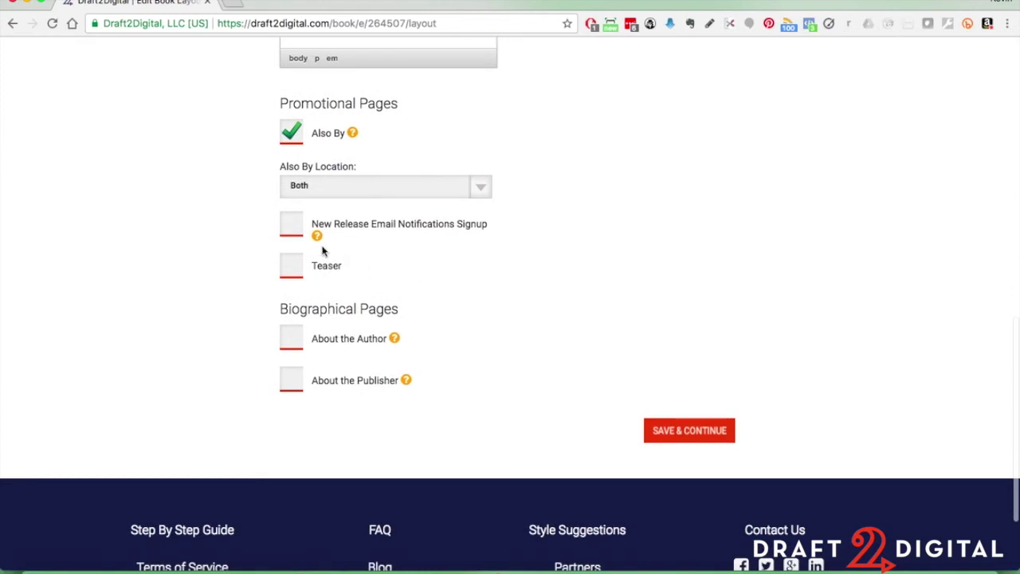
pyautogui.click(292, 227)
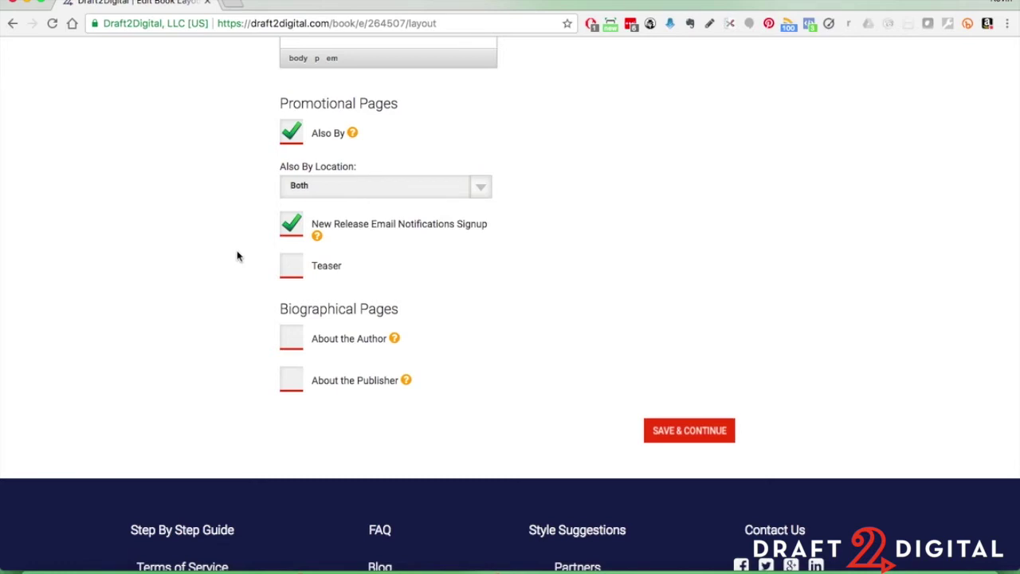
# Turn on the Teaser page and check its teaser book choices.
pyautogui.click(295, 269)
pyautogui.click(326, 317)
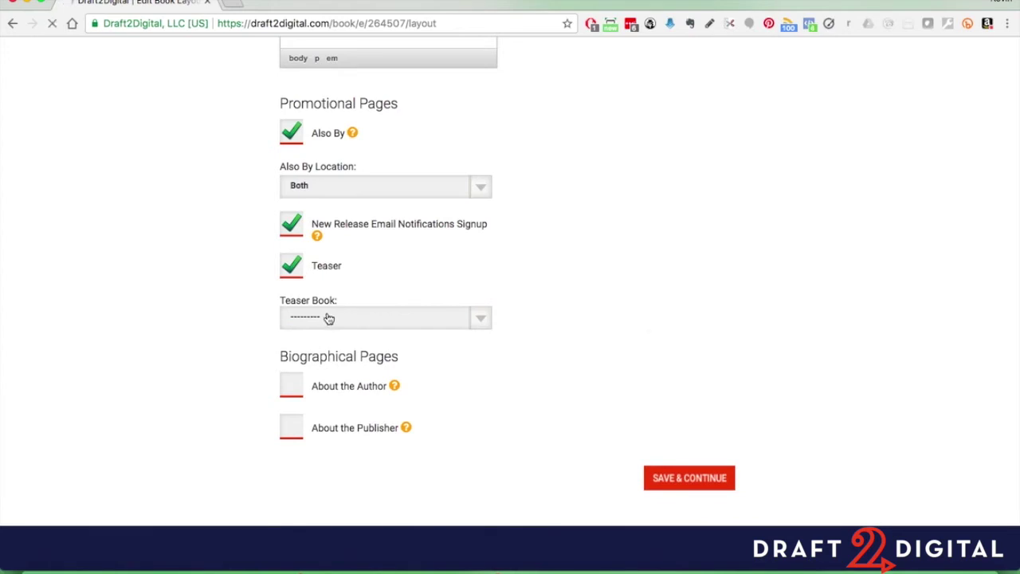
pyautogui.scroll(-2, 712, 221)
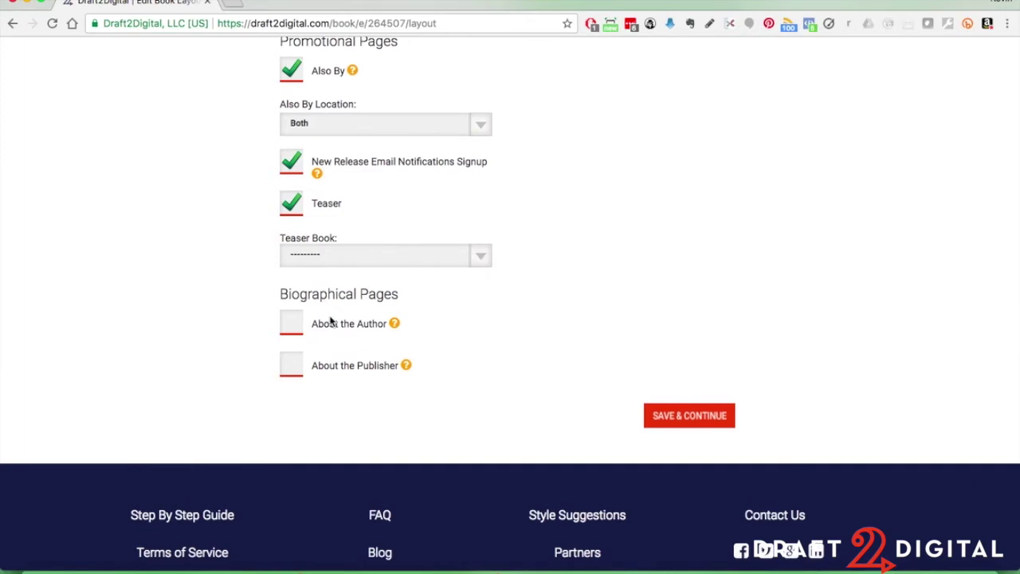
# Add an About the Author page and check its author page choices.
pyautogui.click(292, 326)
pyautogui.click(324, 379)
pyautogui.click(497, 417)
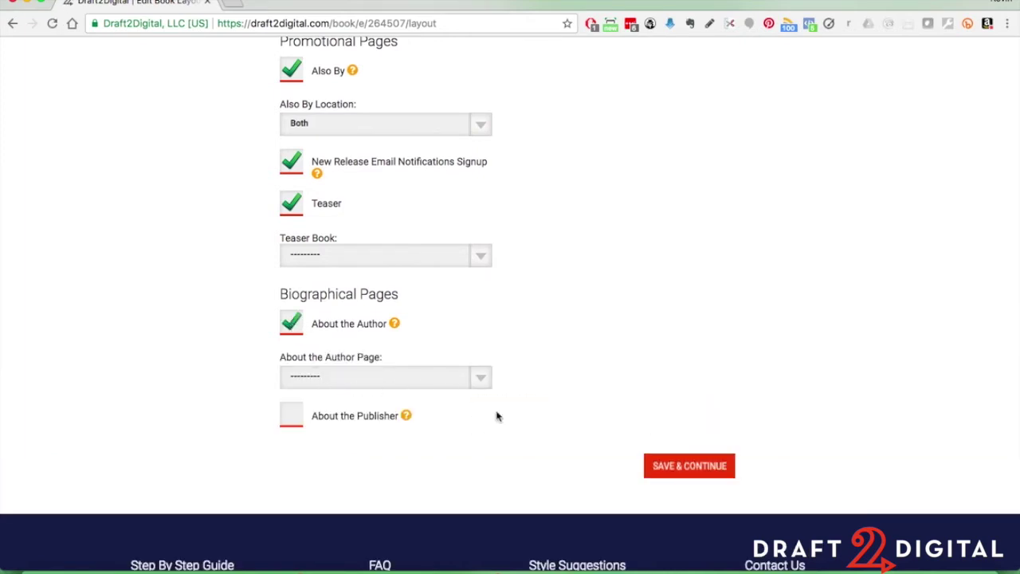
# Turn on the About the Publisher page and review the selected layout options.
pyautogui.click(292, 417)
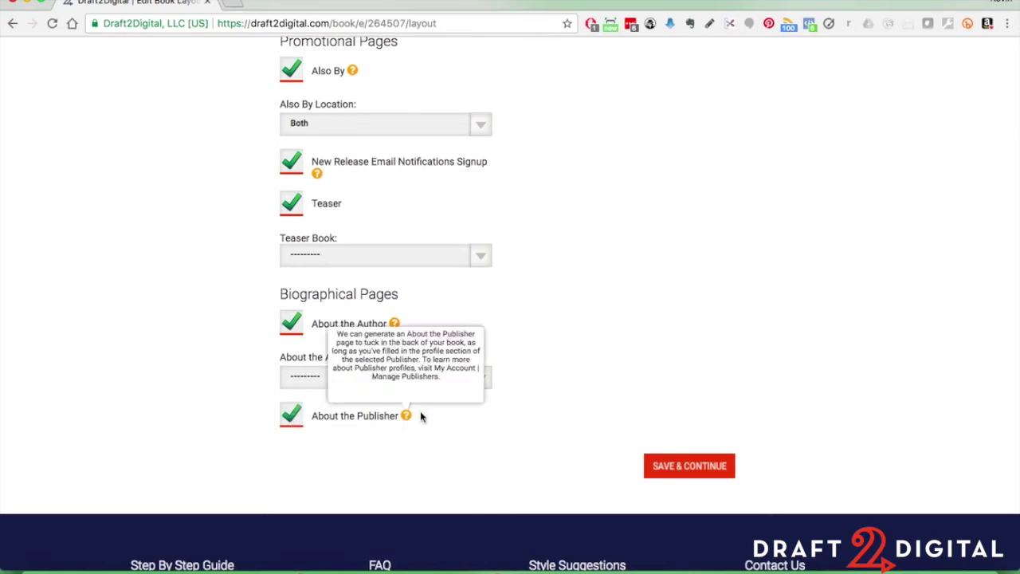
pyautogui.scroll(4, 627, 249)
pyautogui.scroll(5, 627, 249)
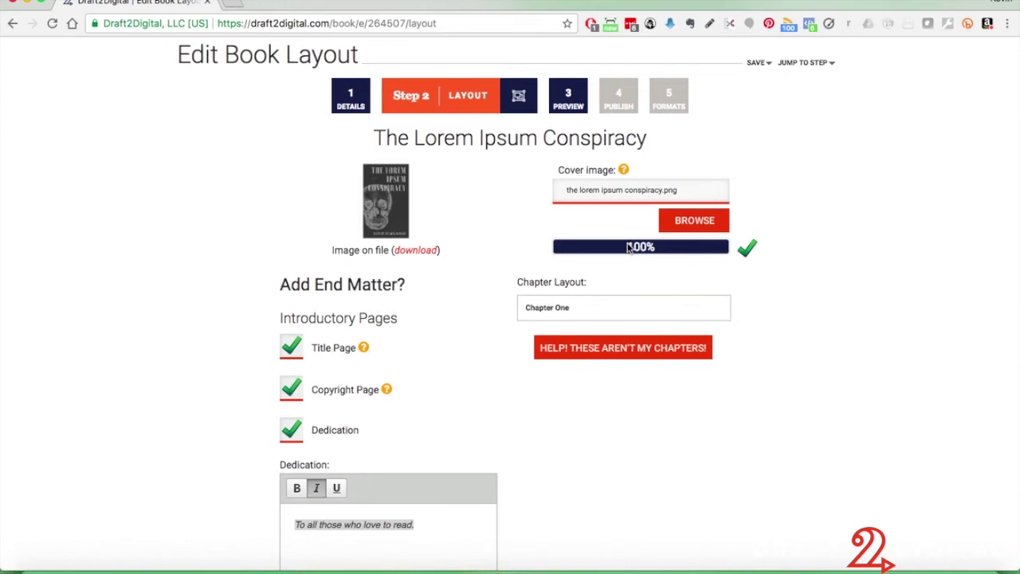
pyautogui.scroll(1, 198, 270)
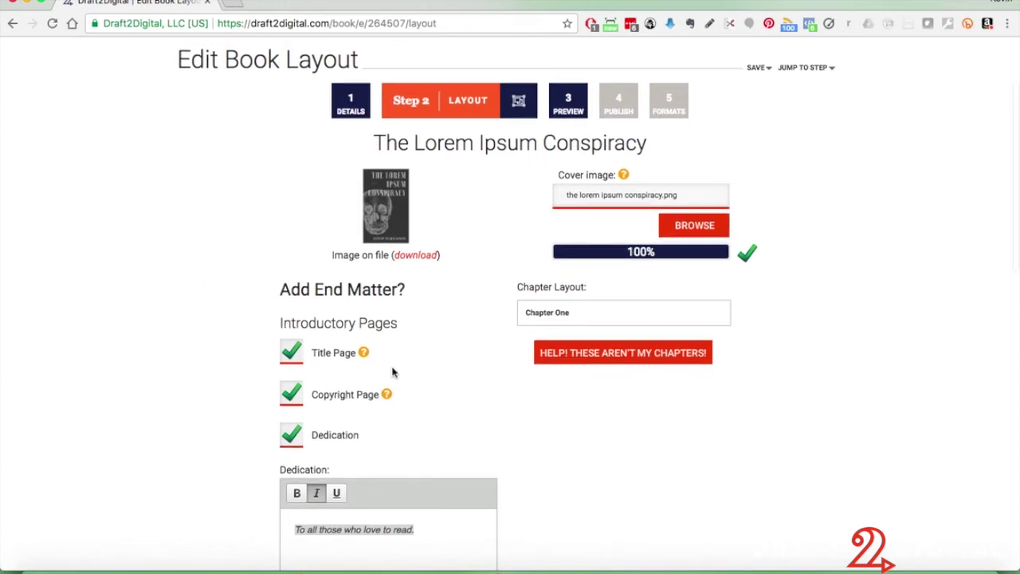
# Remove the About the Publisher and Teaser pages from the book's end matter.
pyautogui.scroll(-12, 383, 369)
pyautogui.click(292, 257)
pyautogui.scroll(3, 597, 141)
pyautogui.scroll(1, 596, 141)
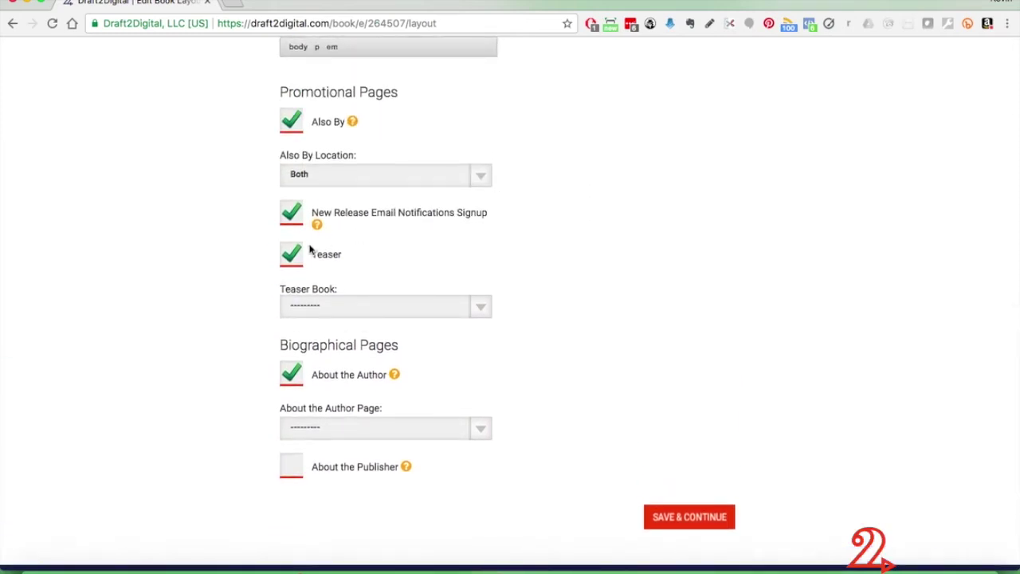
pyautogui.click(291, 263)
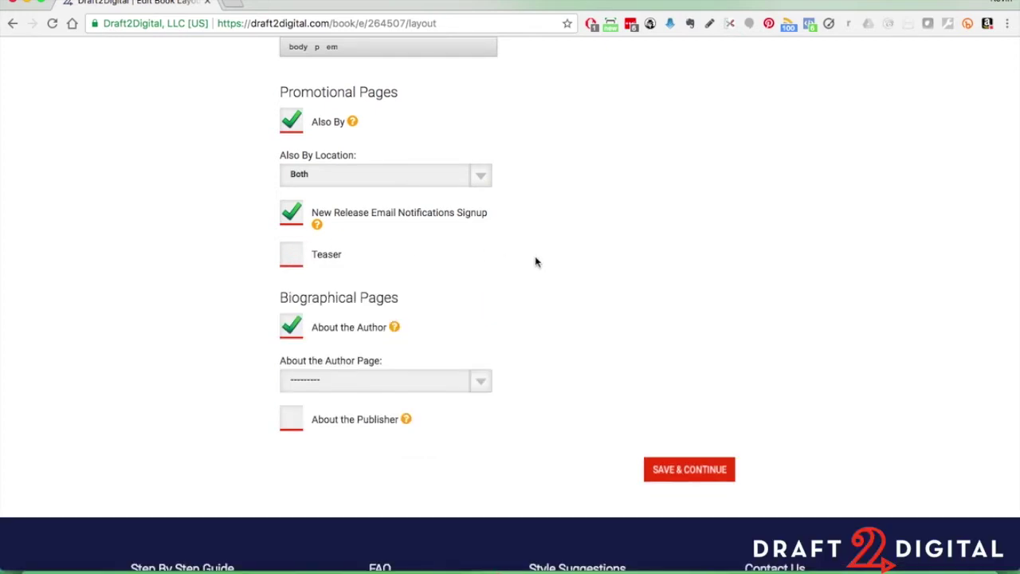
pyautogui.scroll(6, 535, 260)
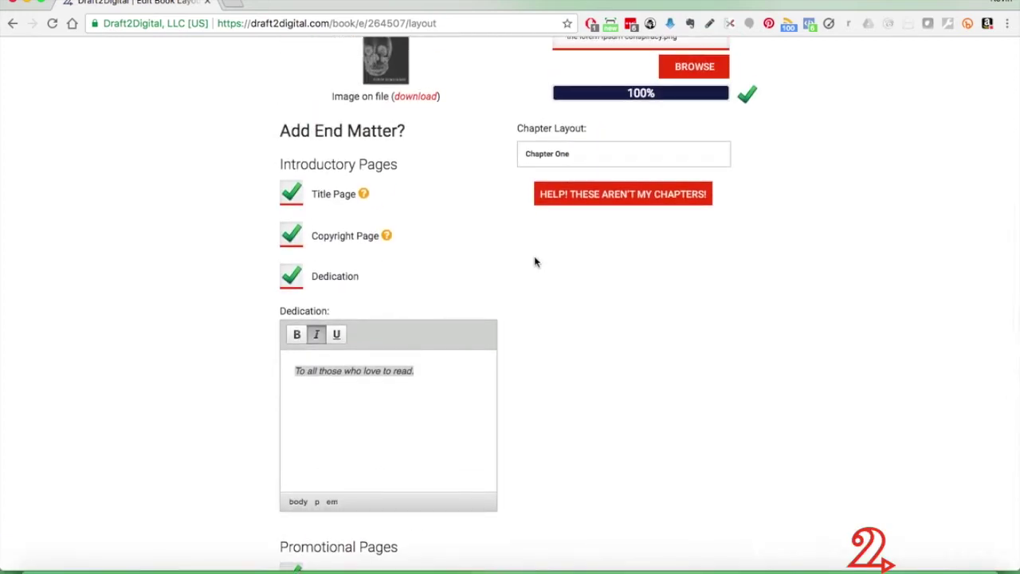
# Review the layout selections, then save them and continue to the book preview step.
pyautogui.scroll(5, 535, 262)
pyautogui.scroll(-1, 536, 262)
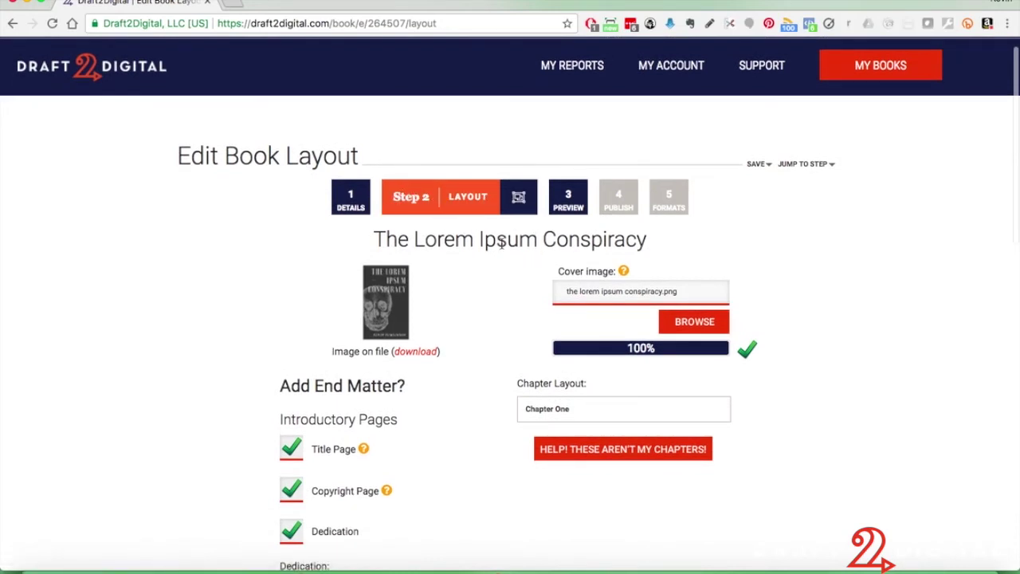
pyautogui.scroll(-10, 462, 364)
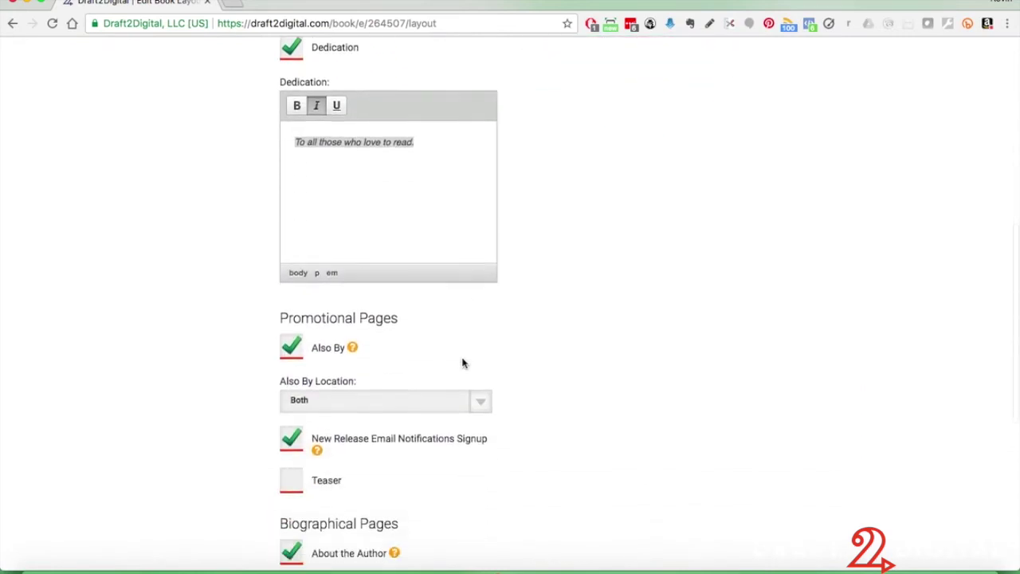
pyautogui.scroll(-5, 462, 363)
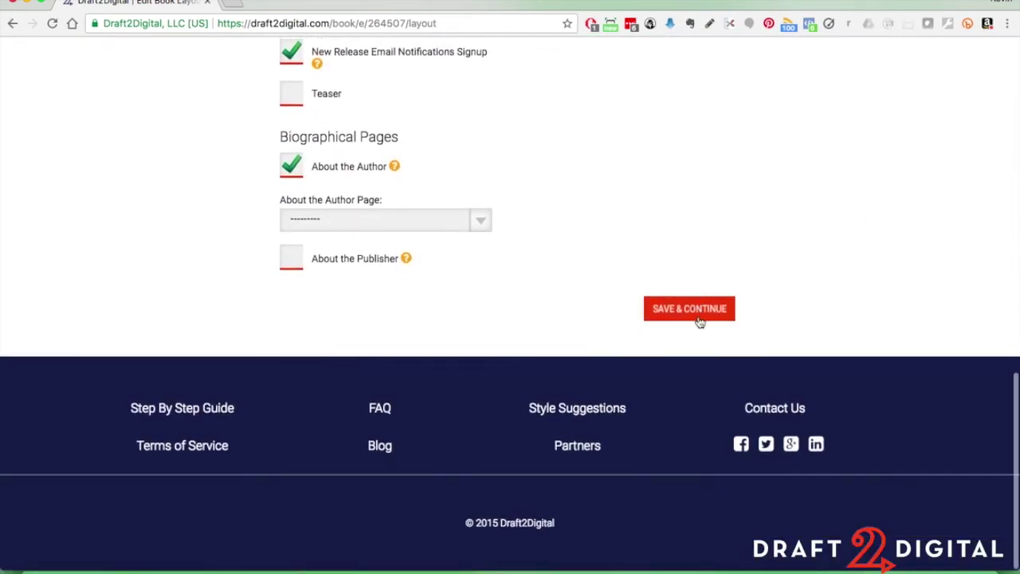
pyautogui.click(699, 318)
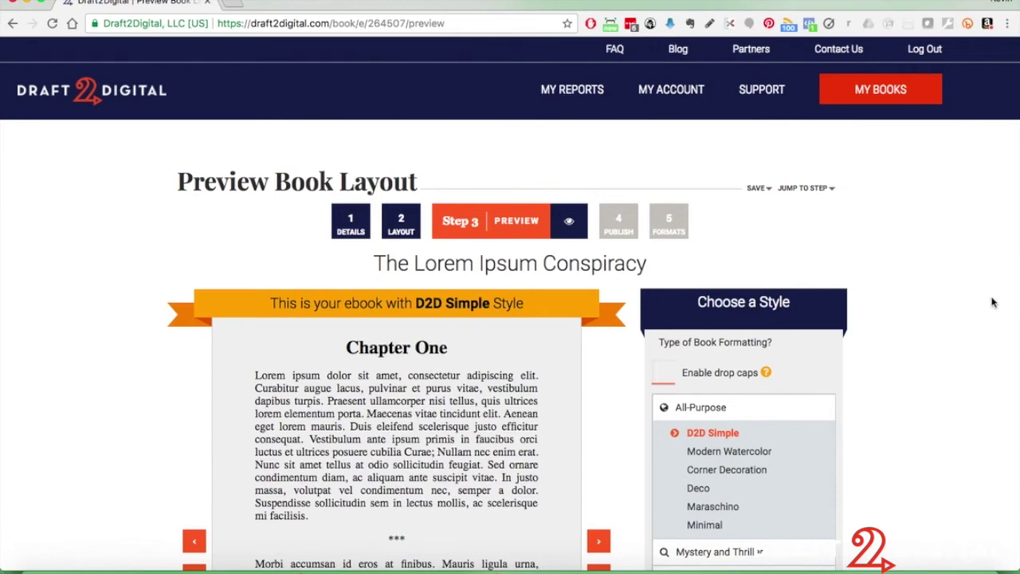
# Page through the D2D Simple preview, checking Chapter One, the new-release signup page and the Also By page with its series name.
pyautogui.scroll(-3, 989, 305)
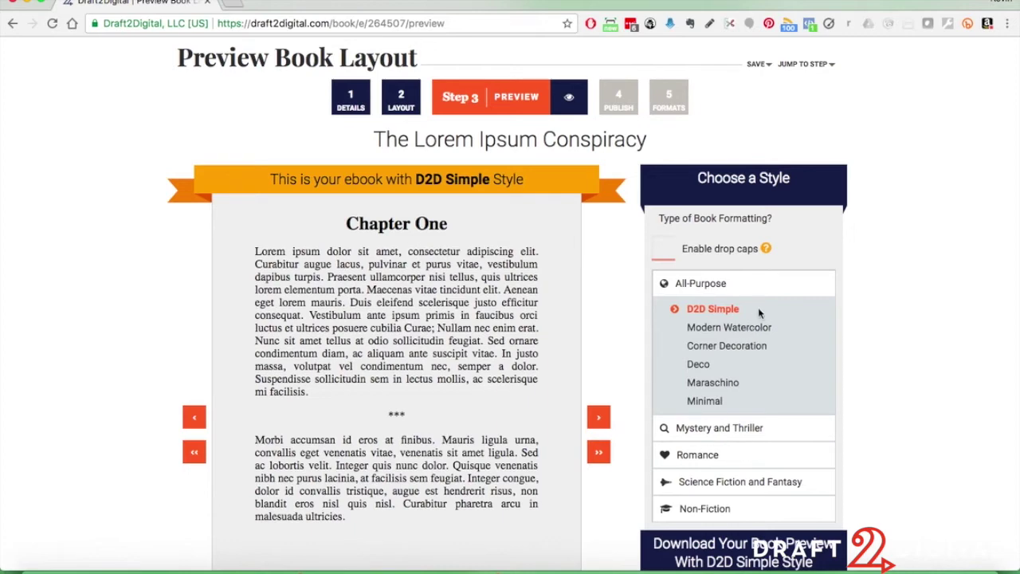
pyautogui.scroll(-1, 894, 230)
pyautogui.scroll(-1, 894, 229)
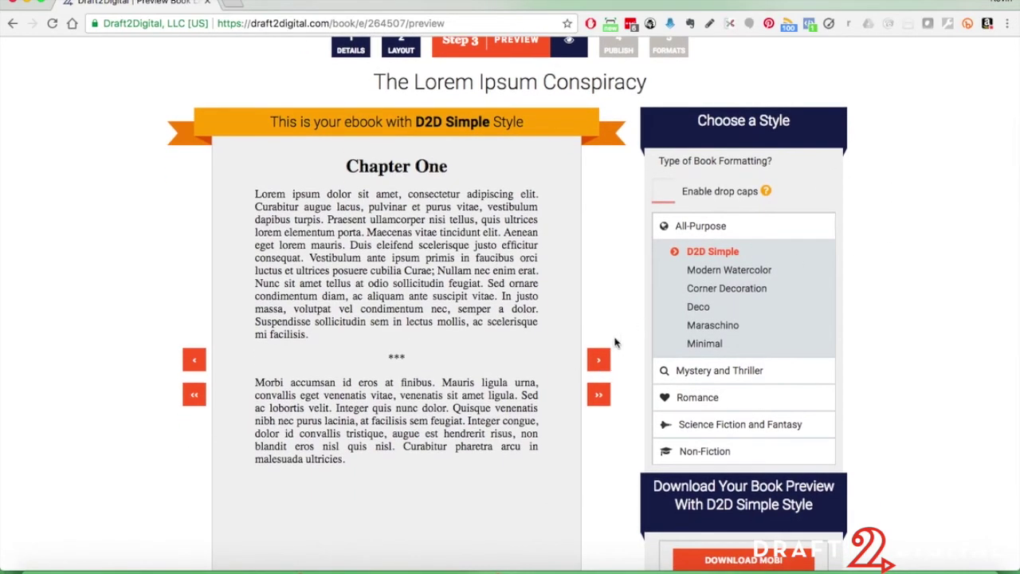
pyautogui.click(600, 360)
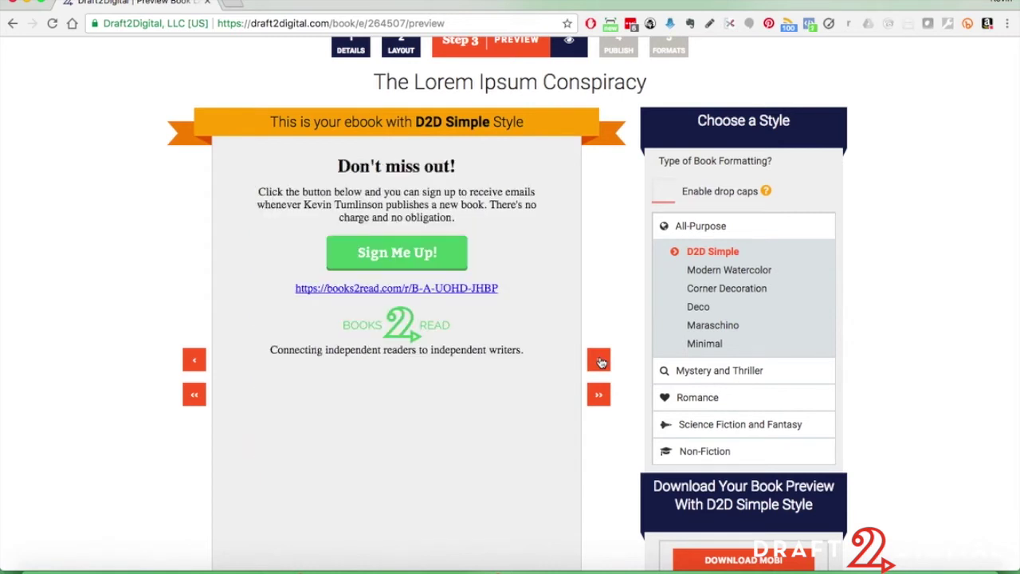
pyautogui.click(600, 360)
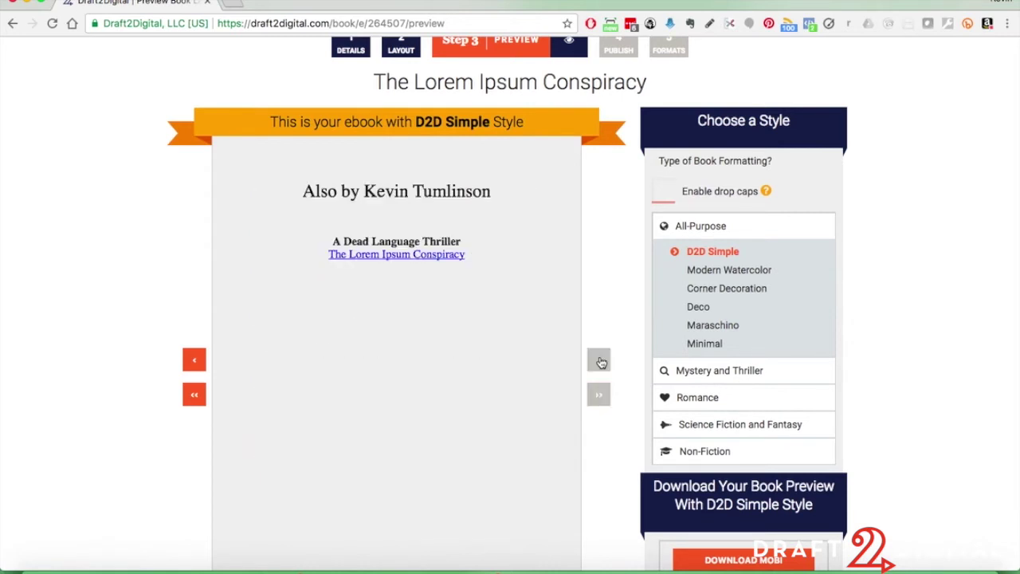
pyautogui.click(194, 361)
pyautogui.click(194, 362)
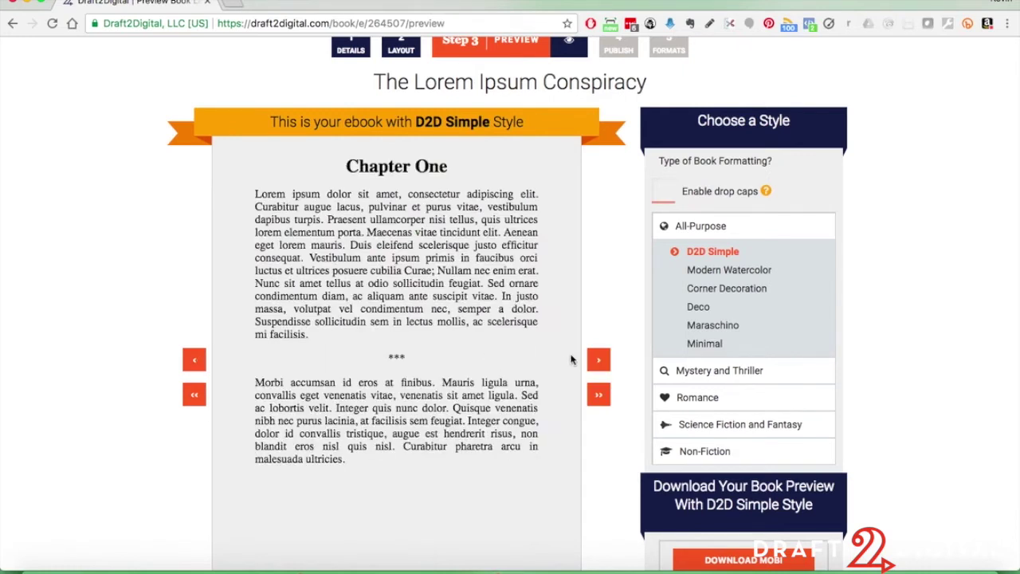
pyautogui.click(601, 361)
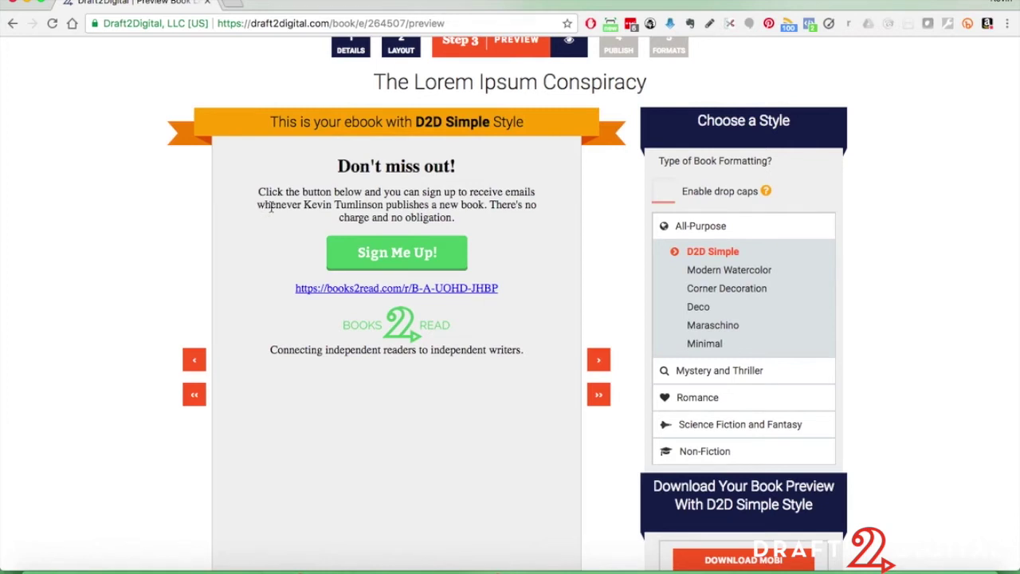
pyautogui.click(601, 365)
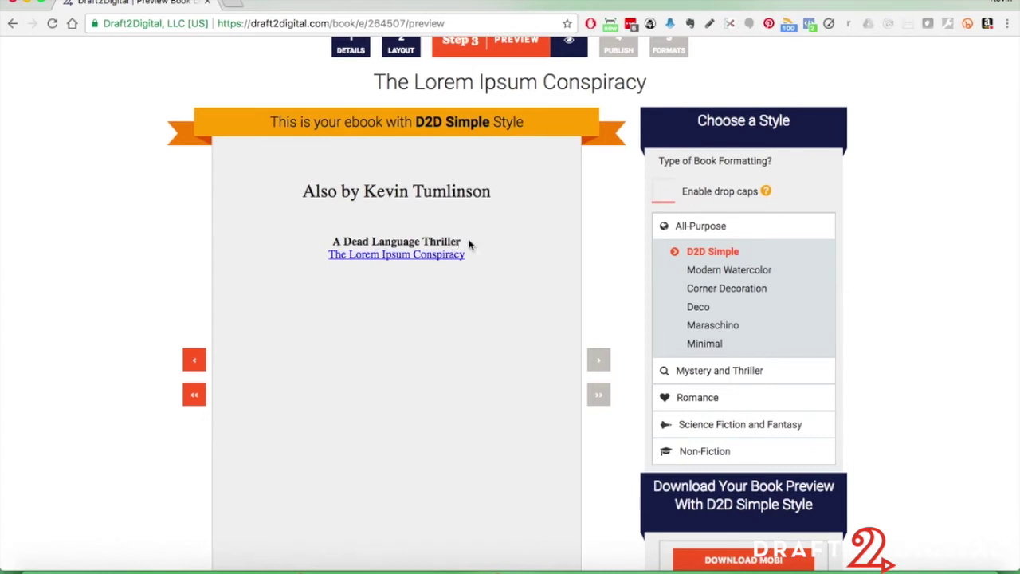
pyautogui.moveTo(461, 241); pyautogui.dragTo(335, 237)
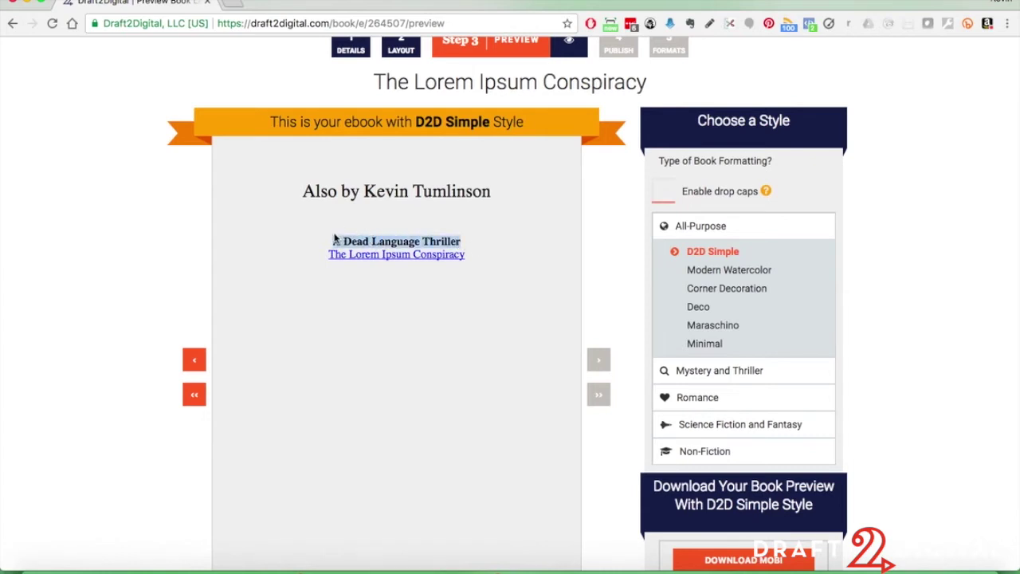
pyautogui.click(200, 365)
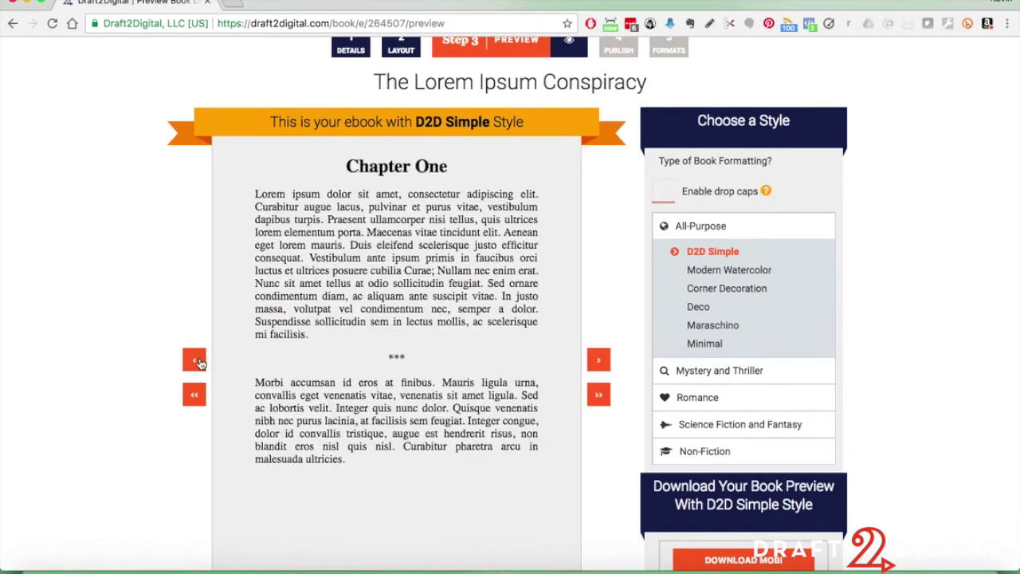
# Try the Modern Watercolor style with drop caps off and on, comparing its scene break with the D2D Simple style.
pyautogui.click(724, 272)
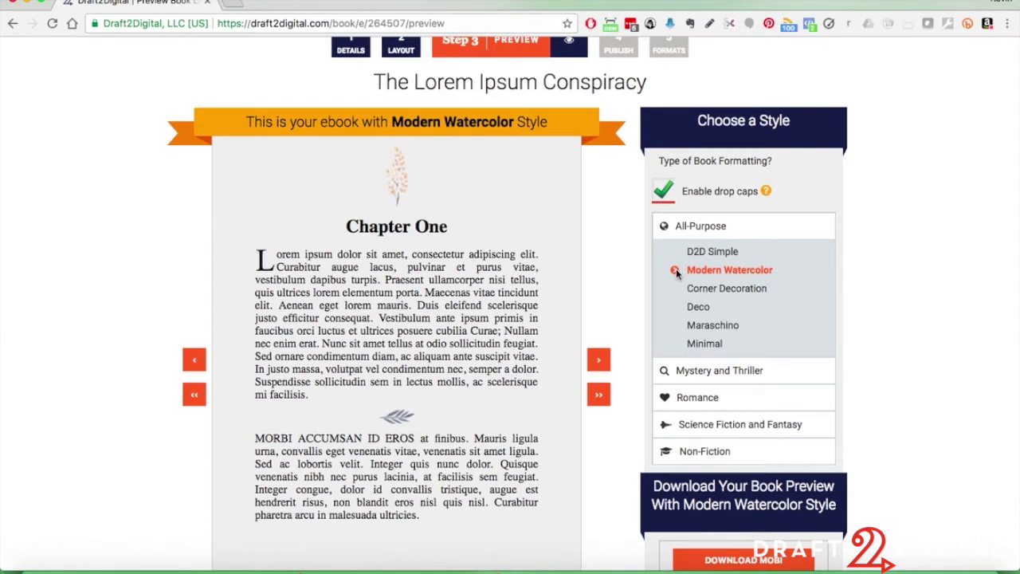
pyautogui.moveTo(740, 196)
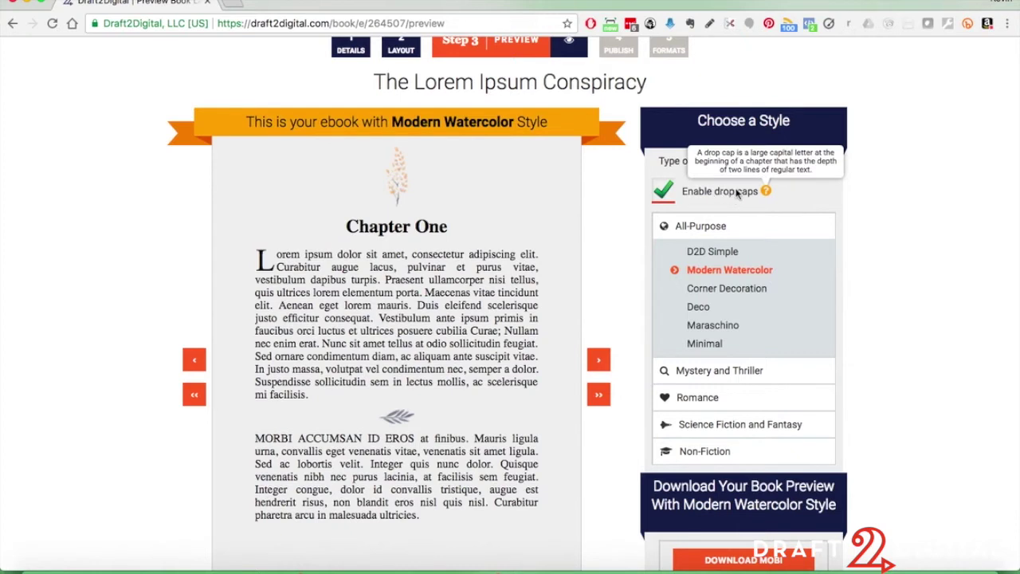
pyautogui.click(663, 193)
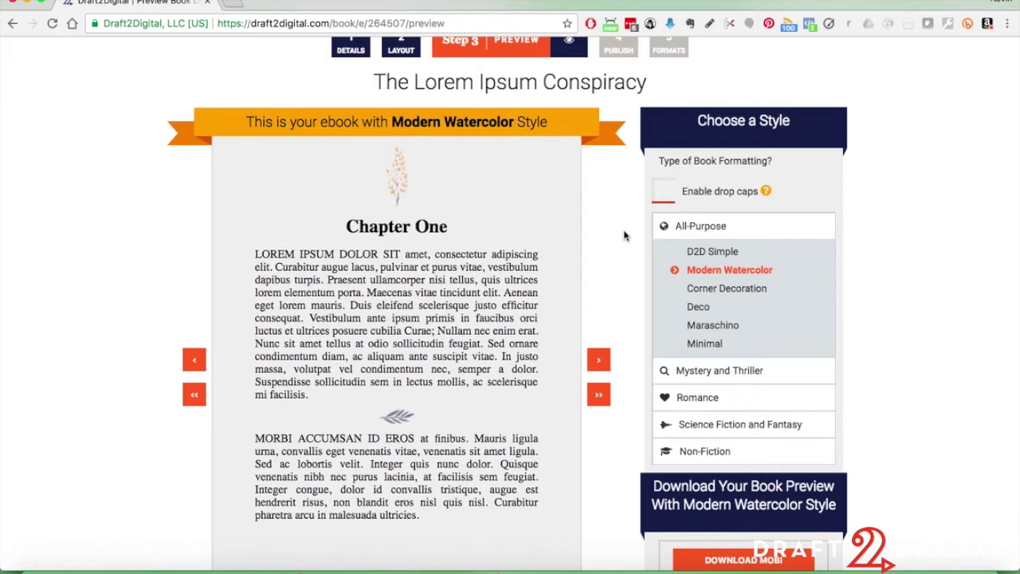
pyautogui.click(665, 194)
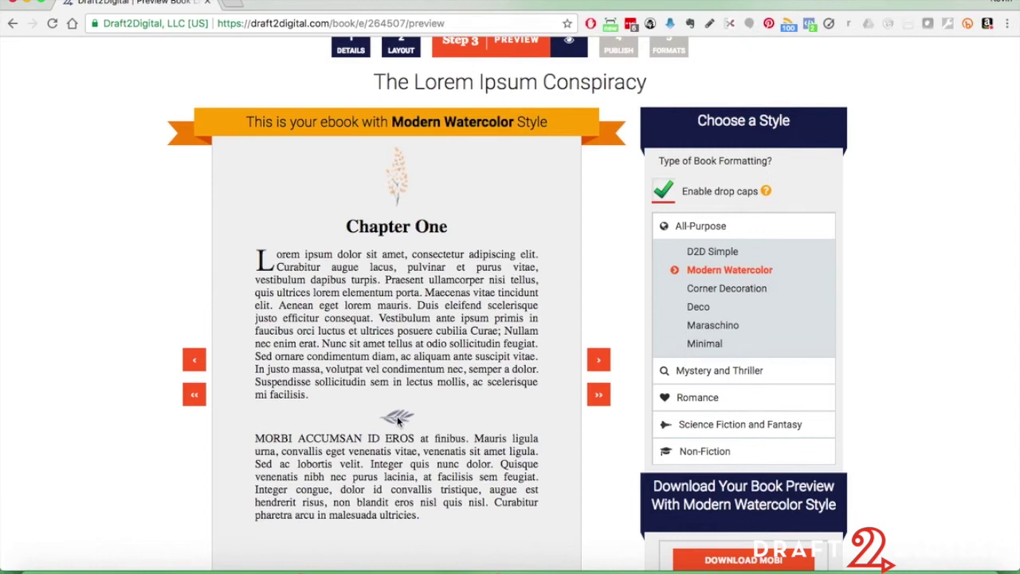
pyautogui.click(716, 252)
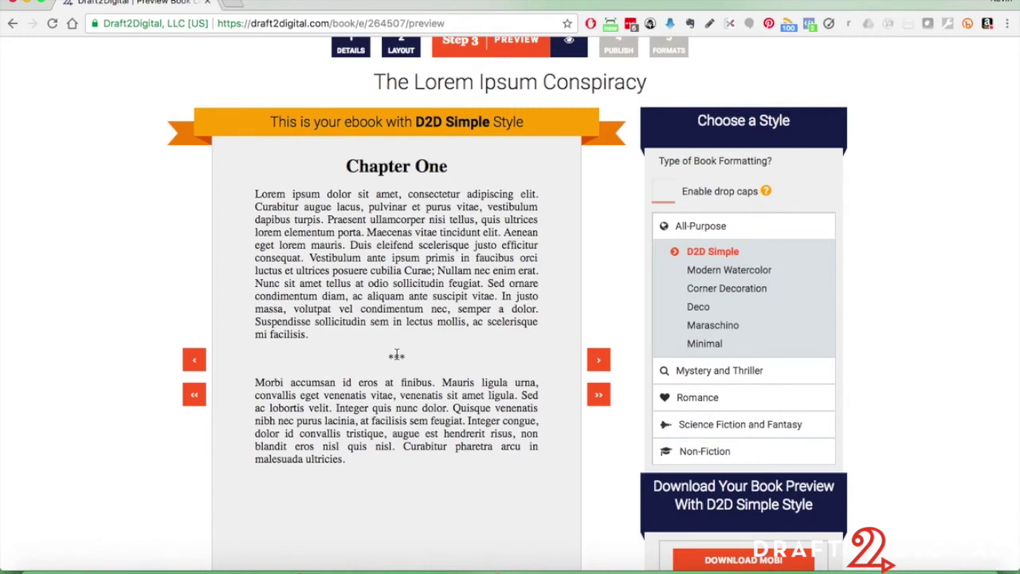
pyautogui.click(692, 275)
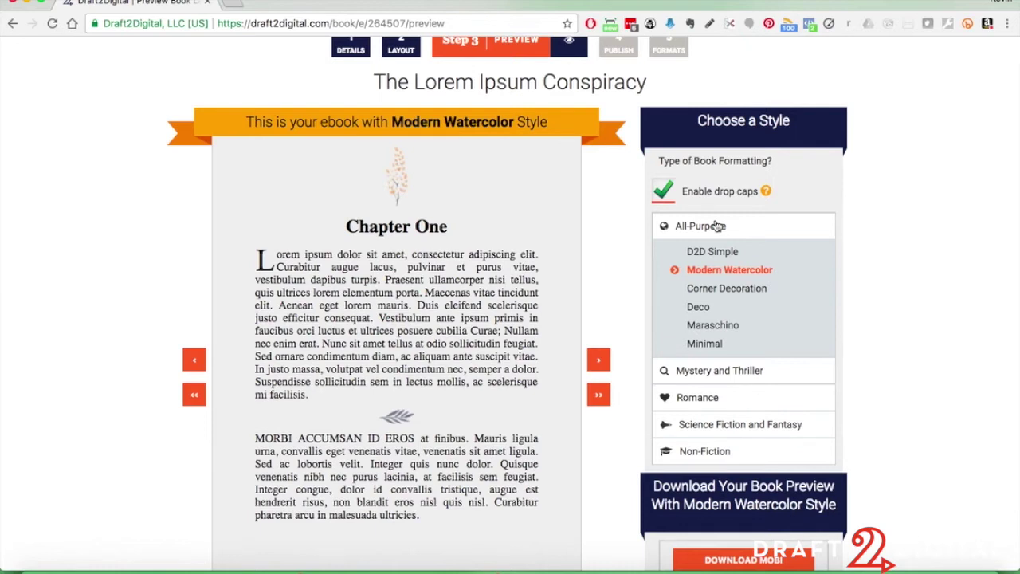
# Try the Corner Decoration, Deco, Maraschino and Minimal all-purpose styles in turn on the ebook preview.
pyautogui.click(737, 291)
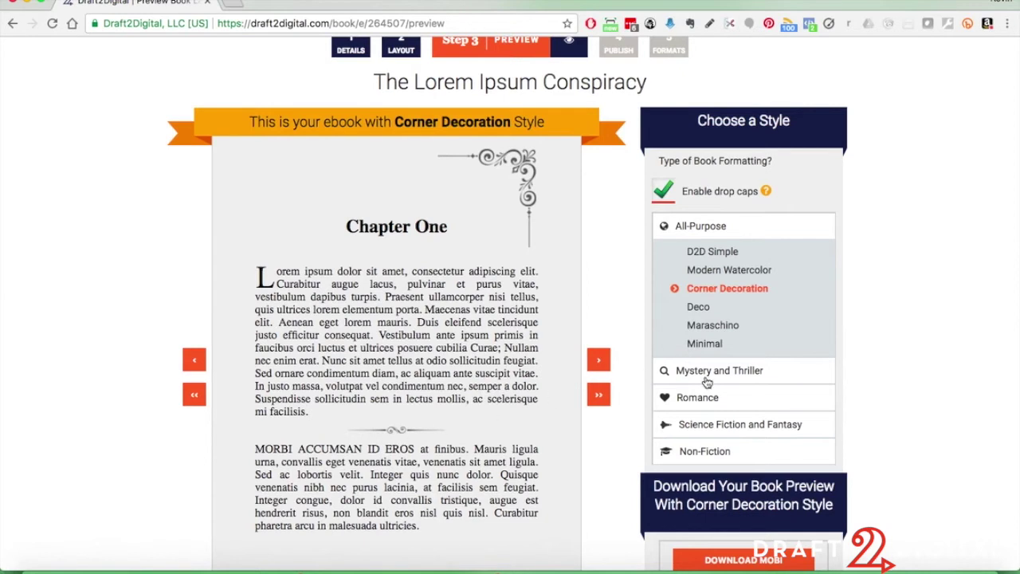
pyautogui.click(699, 310)
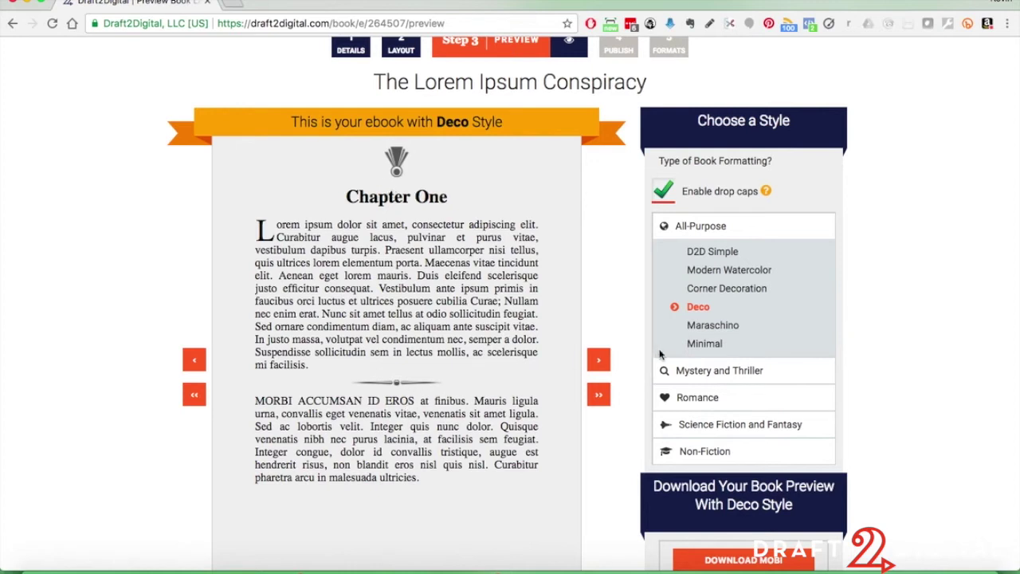
pyautogui.click(727, 330)
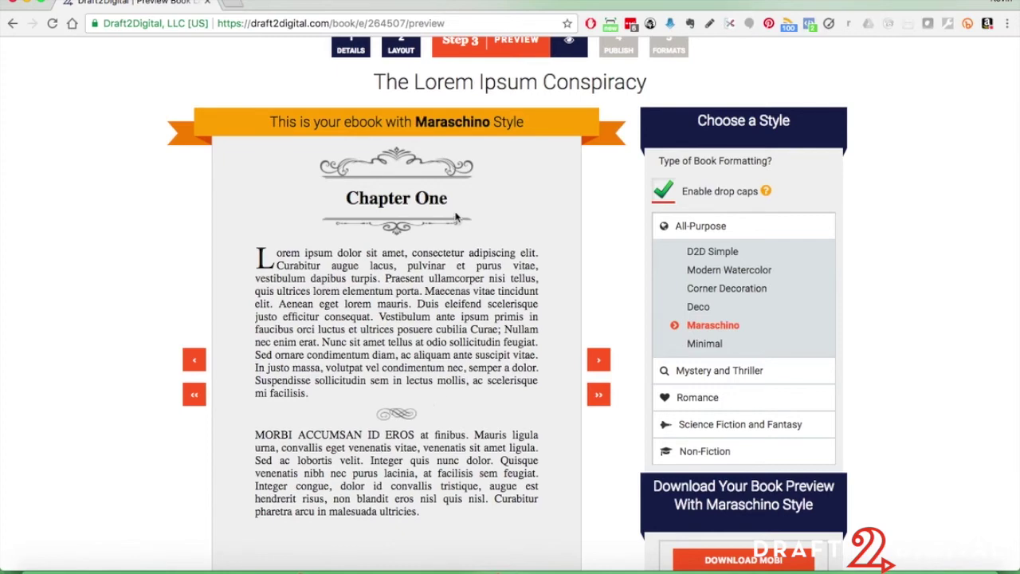
pyautogui.click(709, 349)
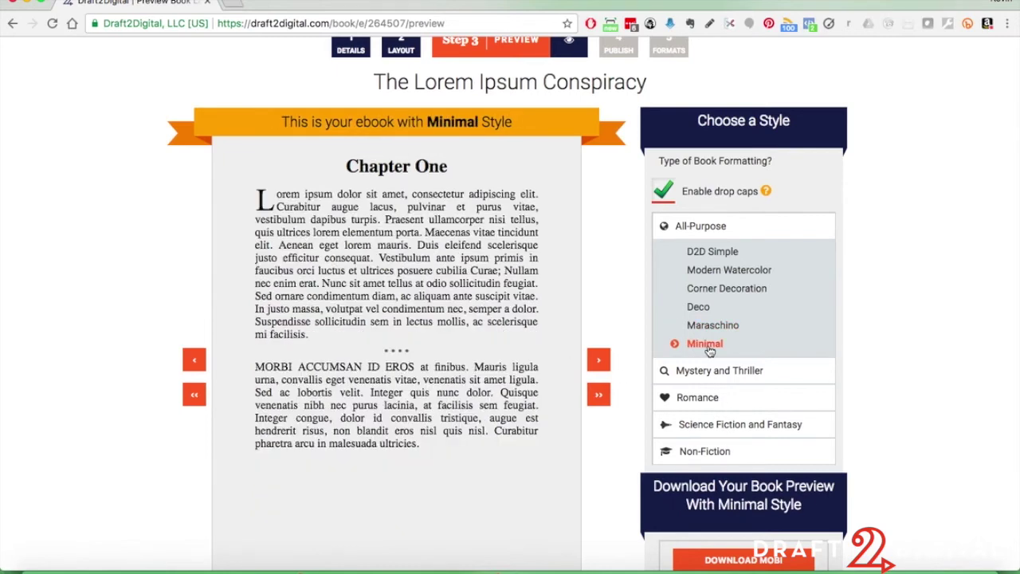
# Switch between the D2D Simple and Minimal styles to compare them, toggling drop caps off and on in Minimal.
pyautogui.scroll(2, 709, 350)
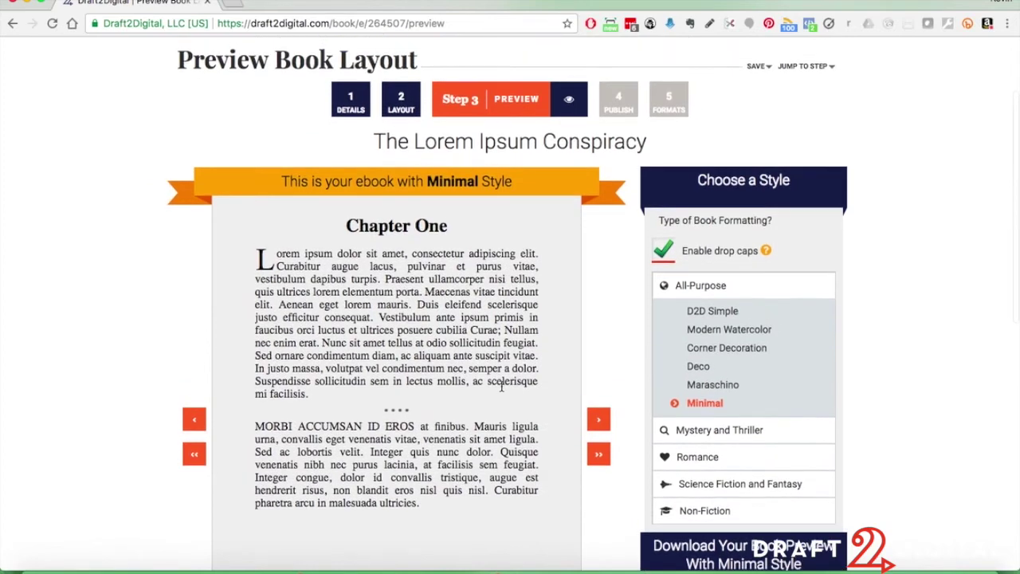
pyautogui.click(731, 315)
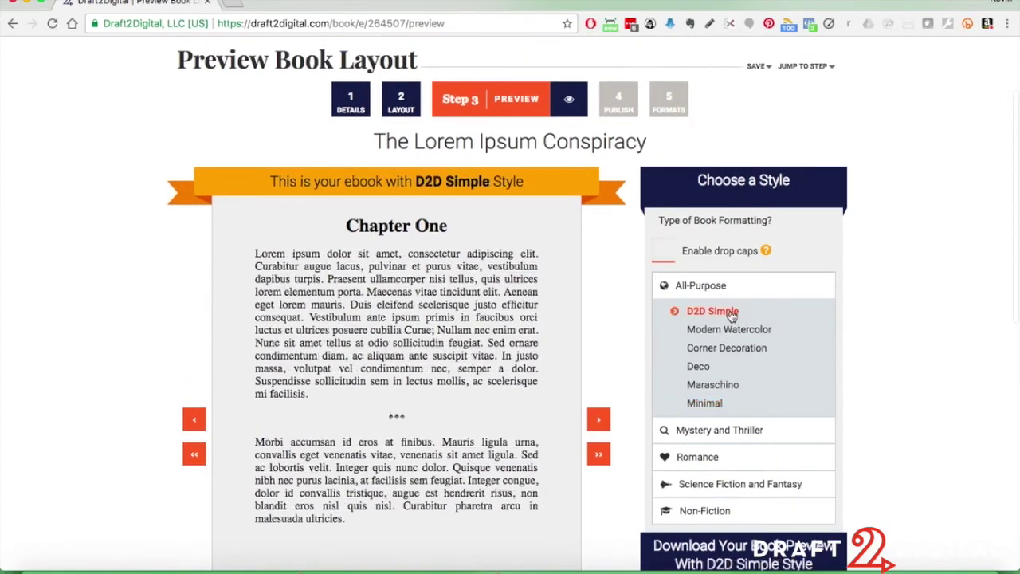
pyautogui.click(705, 404)
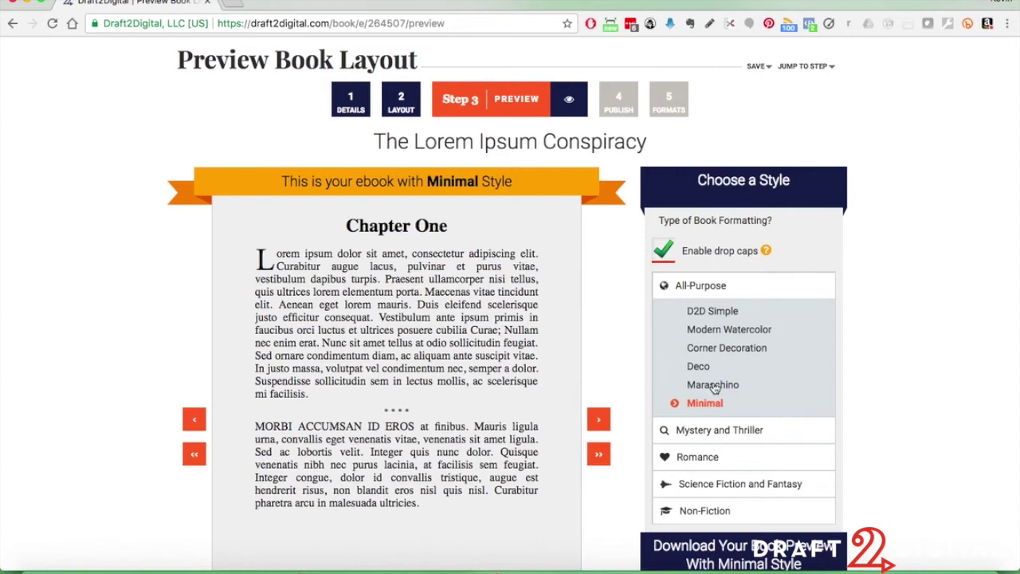
pyautogui.click(664, 251)
pyautogui.click(664, 251)
pyautogui.scroll(-2, 738, 395)
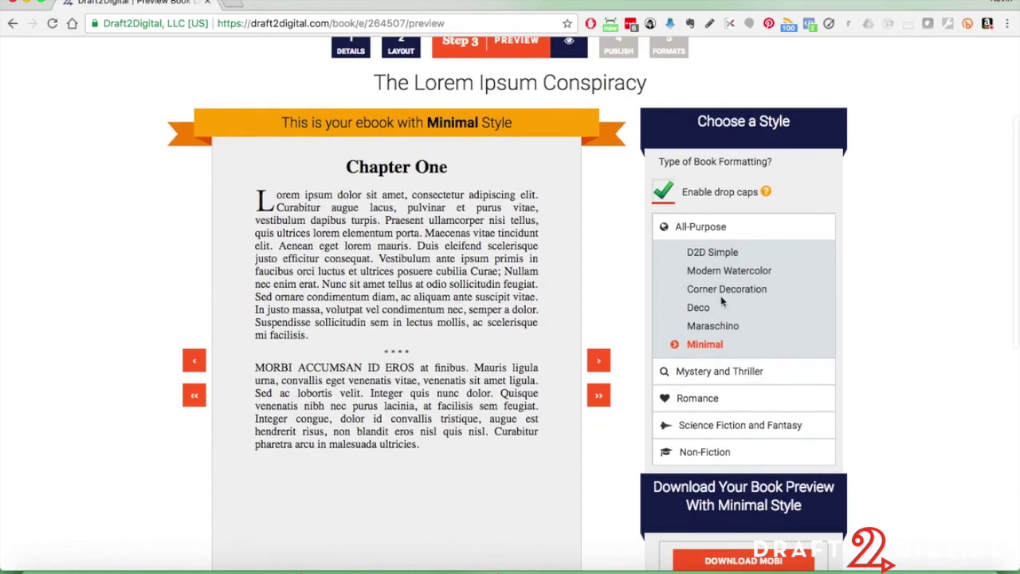
pyautogui.click(708, 253)
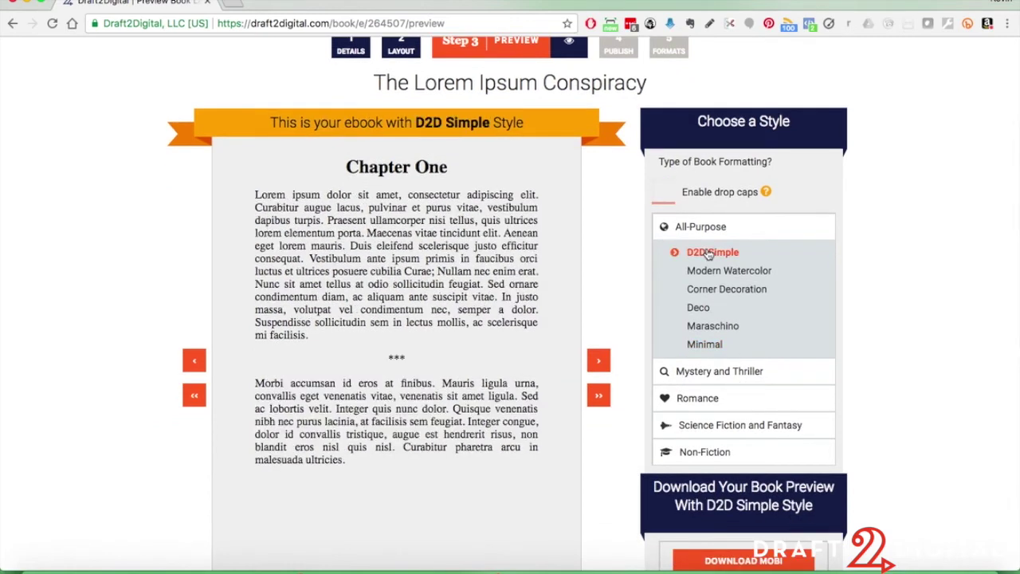
pyautogui.click(722, 350)
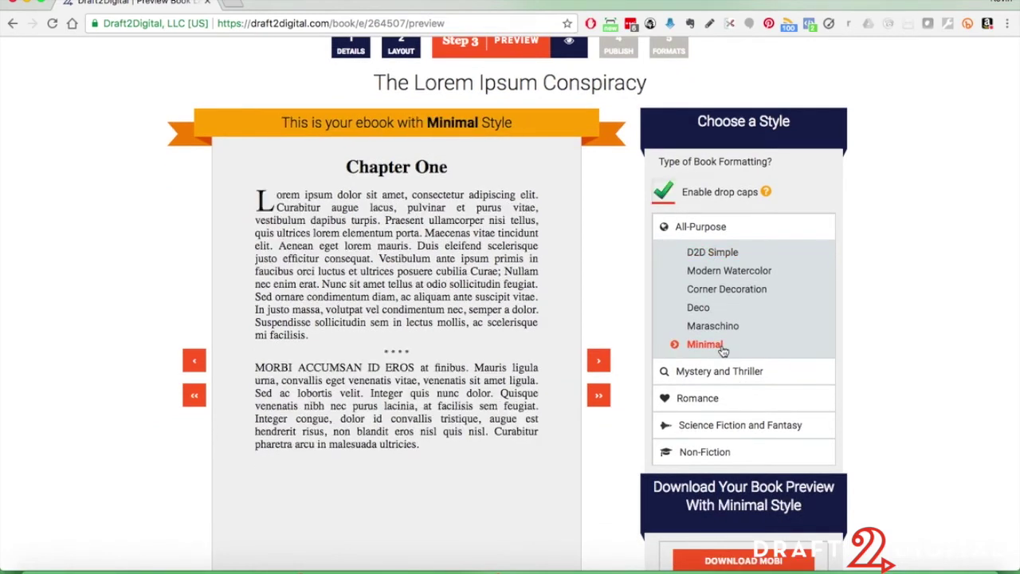
# Try the Mystery and Thriller styles A Clue and Classy Mystery, toggling drop caps off and on in Classy Mystery.
pyautogui.scroll(-2, 723, 349)
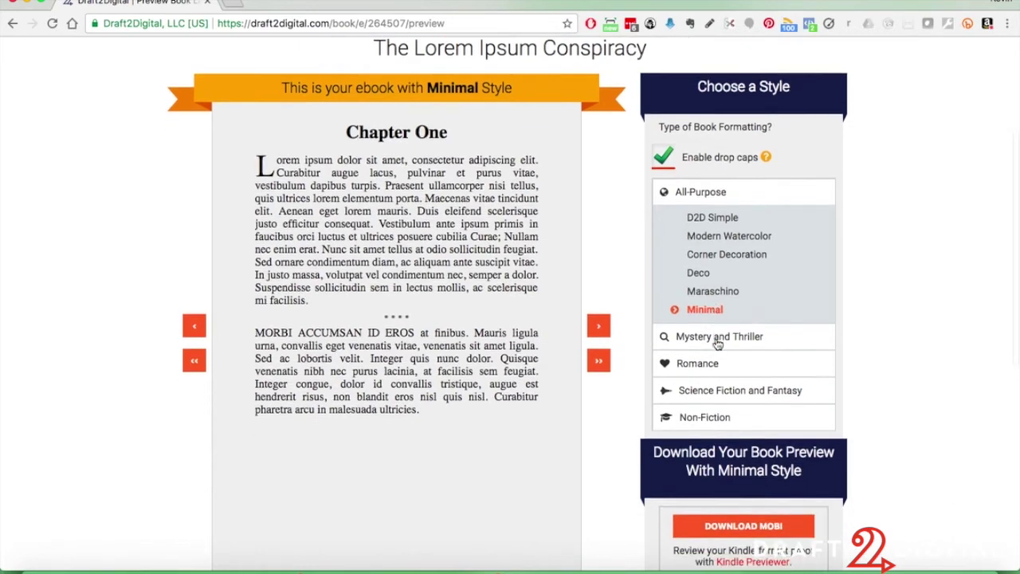
pyautogui.click(727, 306)
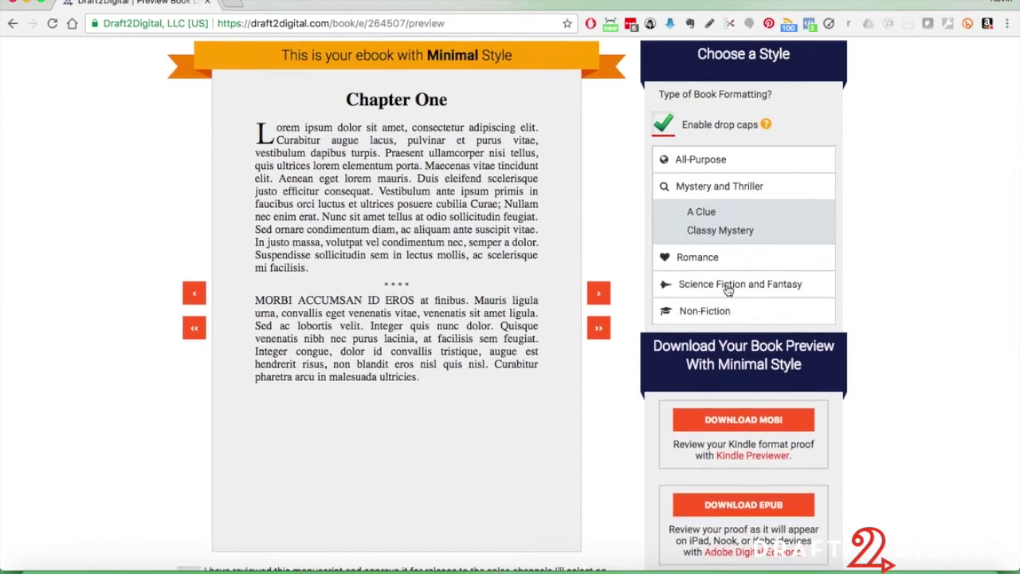
pyautogui.click(700, 214)
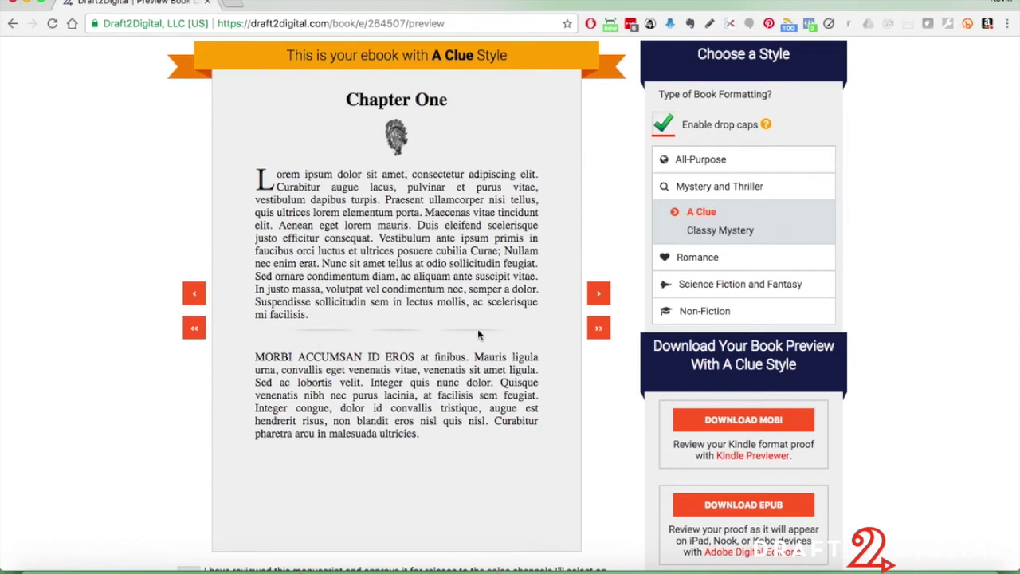
pyautogui.click(732, 233)
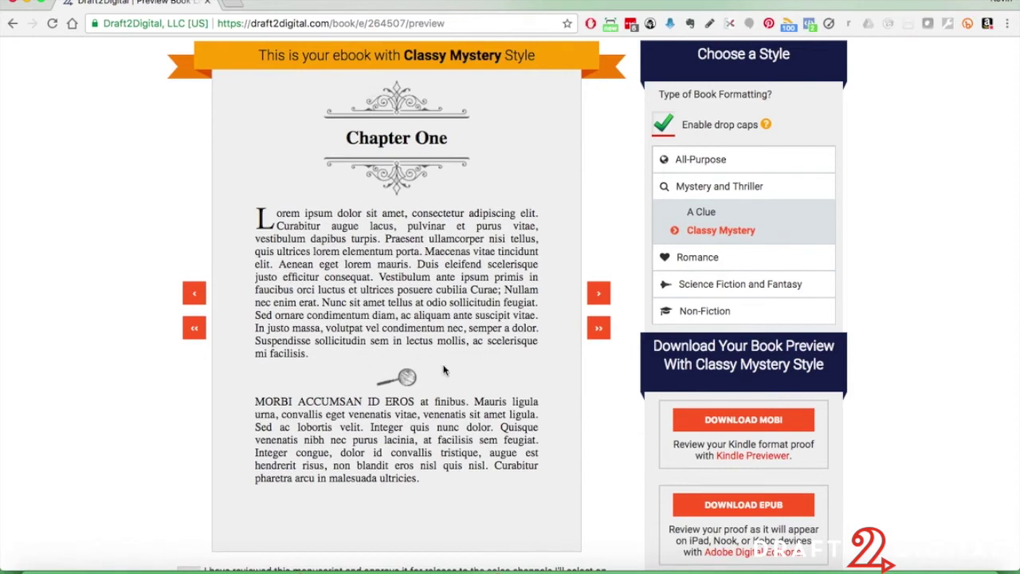
pyautogui.click(668, 126)
pyautogui.click(668, 126)
# Try the Romance styles Midnight Oil, Subtle Hearts and Sweet Bow in turn on the ebook preview.
pyautogui.click(714, 259)
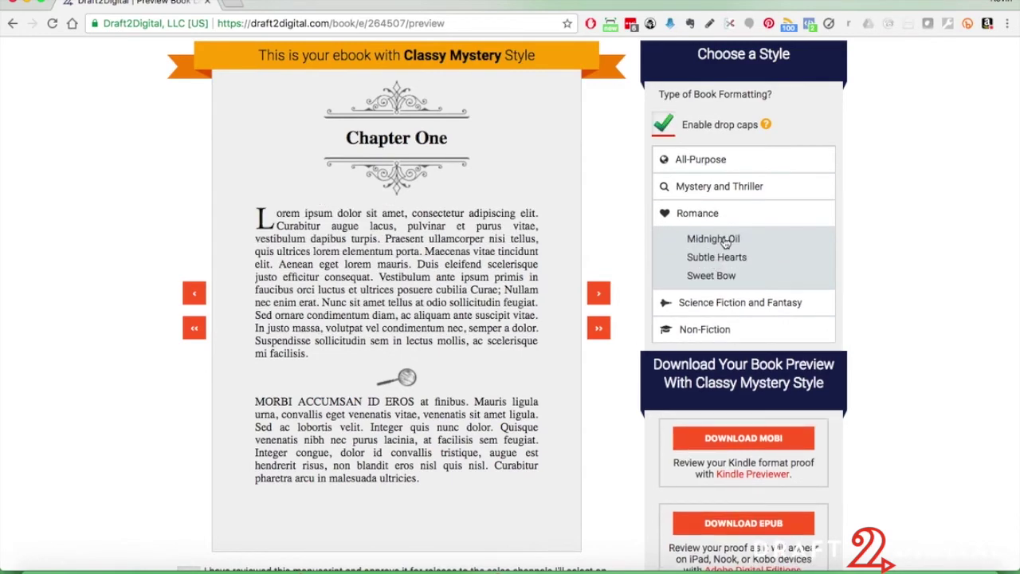
pyautogui.click(725, 241)
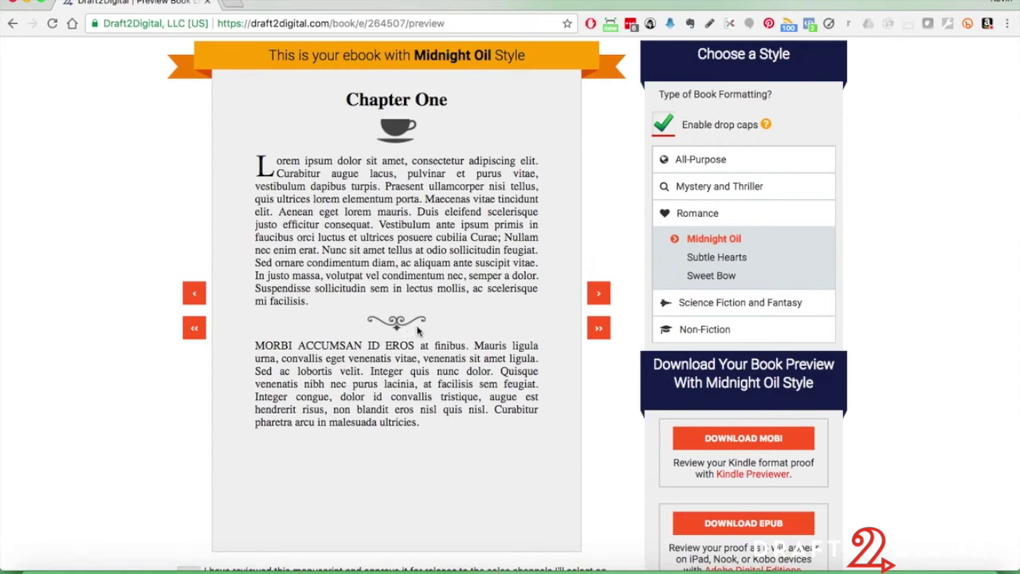
pyautogui.click(712, 260)
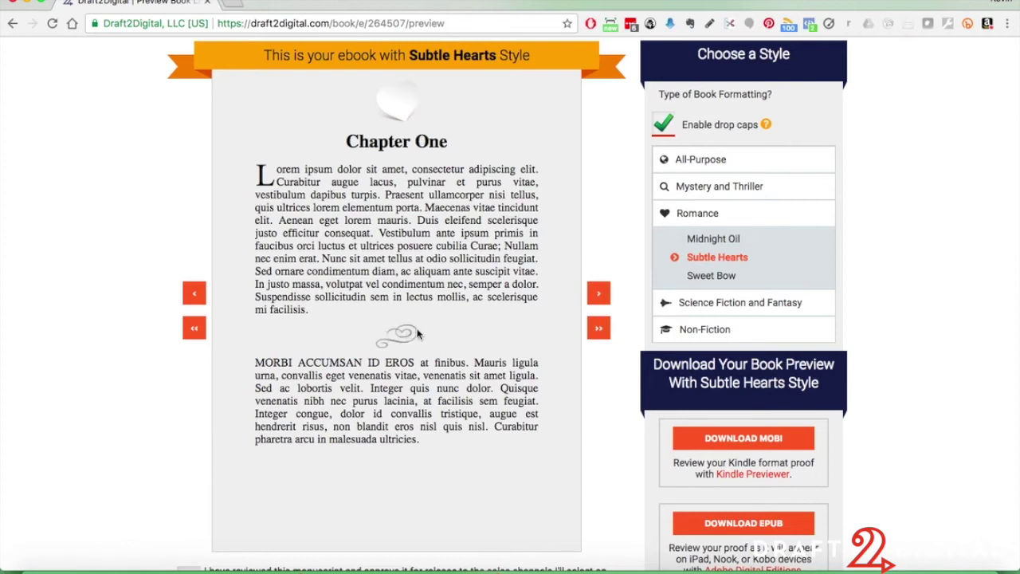
pyautogui.click(722, 283)
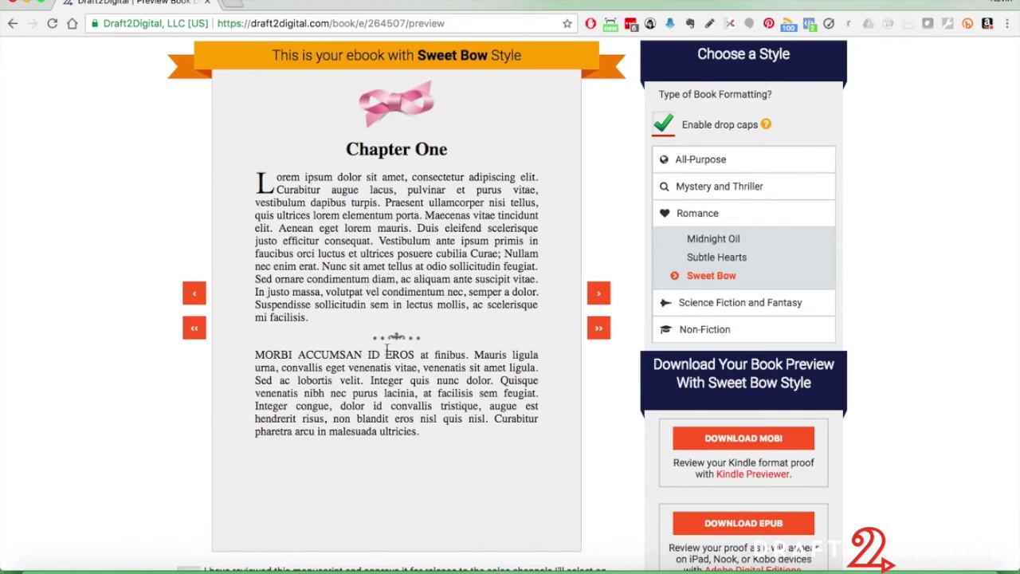
# Try the Science Fiction and Fantasy styles Digital Echo, Fantasy, Hard Line, Heraldic and Regal in turn on the preview.
pyautogui.click(733, 302)
pyautogui.click(720, 266)
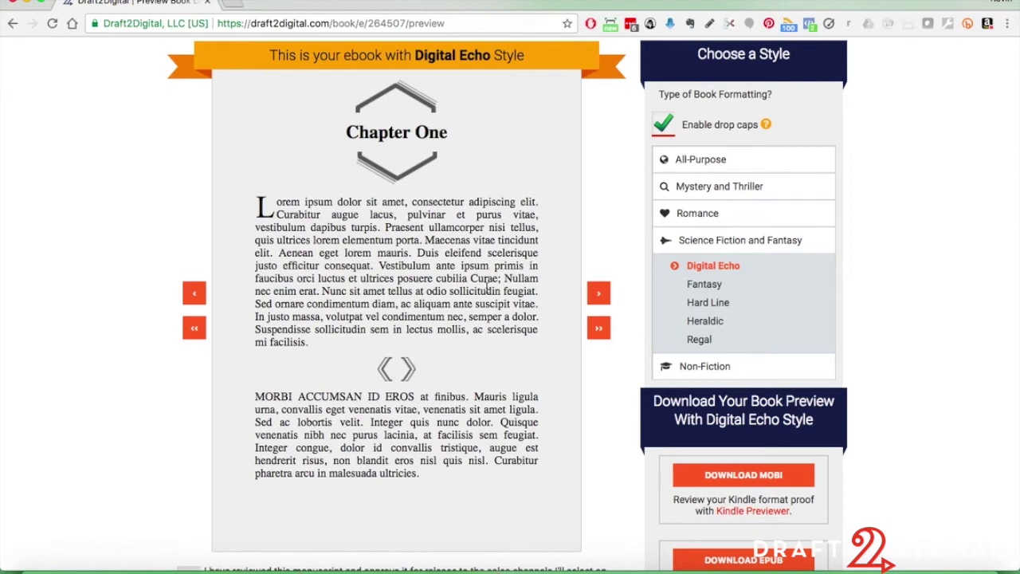
pyautogui.click(706, 286)
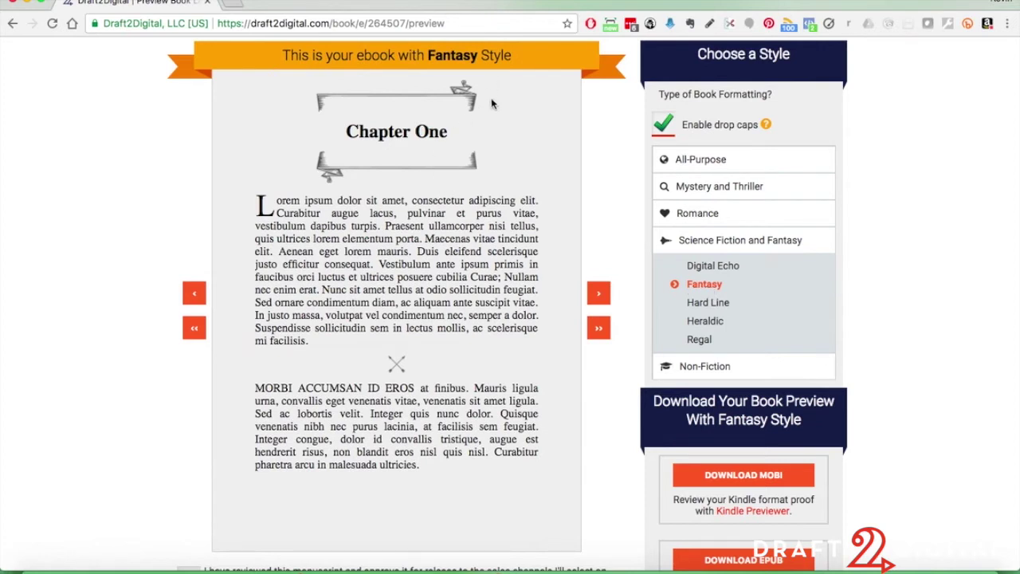
pyautogui.click(722, 307)
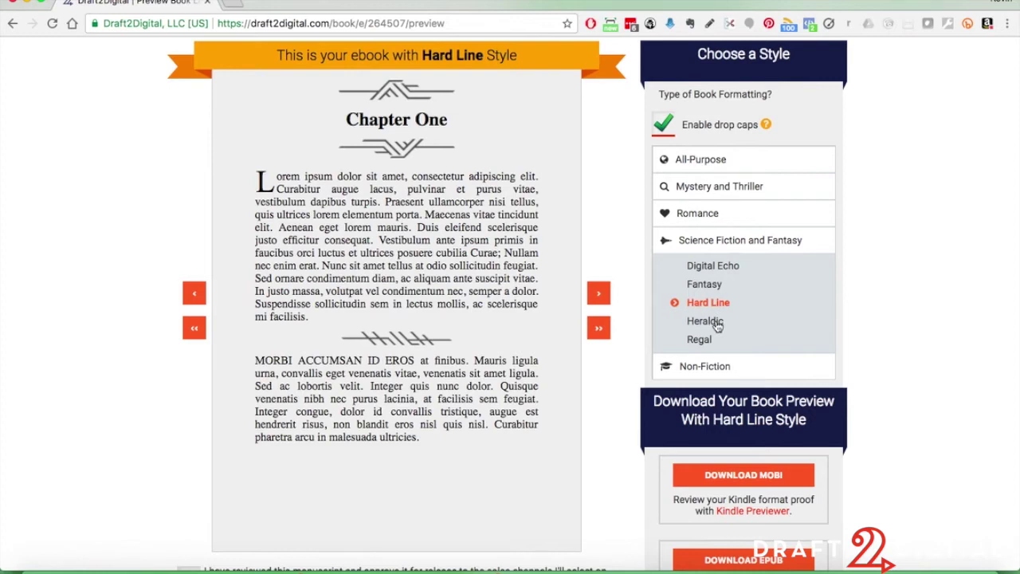
pyautogui.click(716, 323)
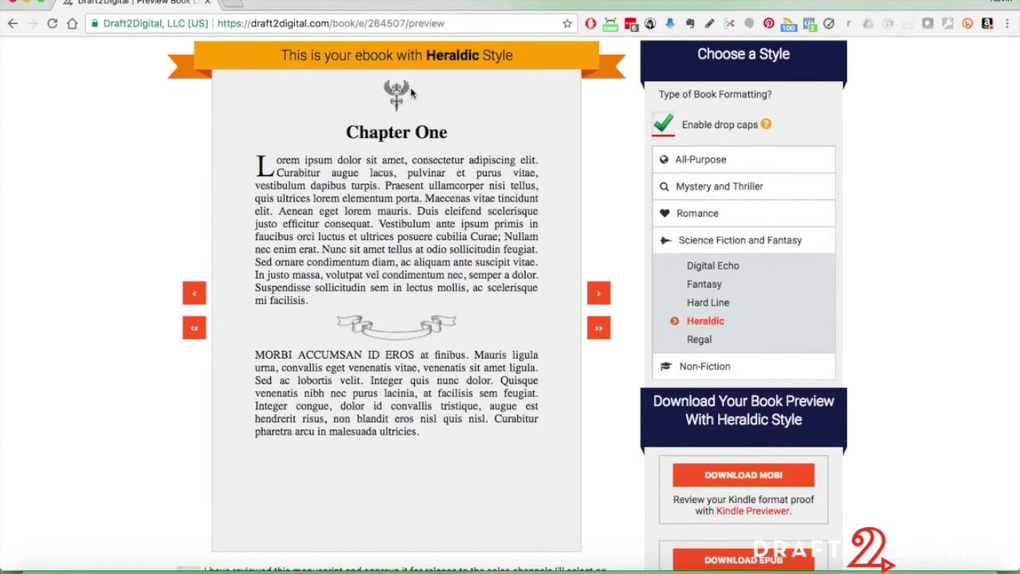
pyautogui.click(701, 341)
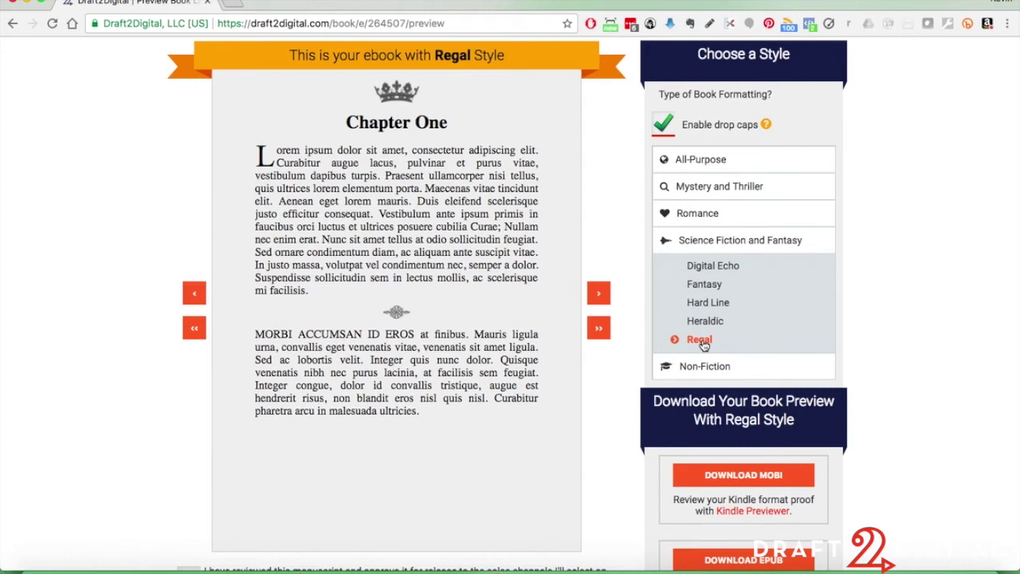
# Try the Non-Fiction styles D2D Block and Textbook on the ebook preview.
pyautogui.click(708, 369)
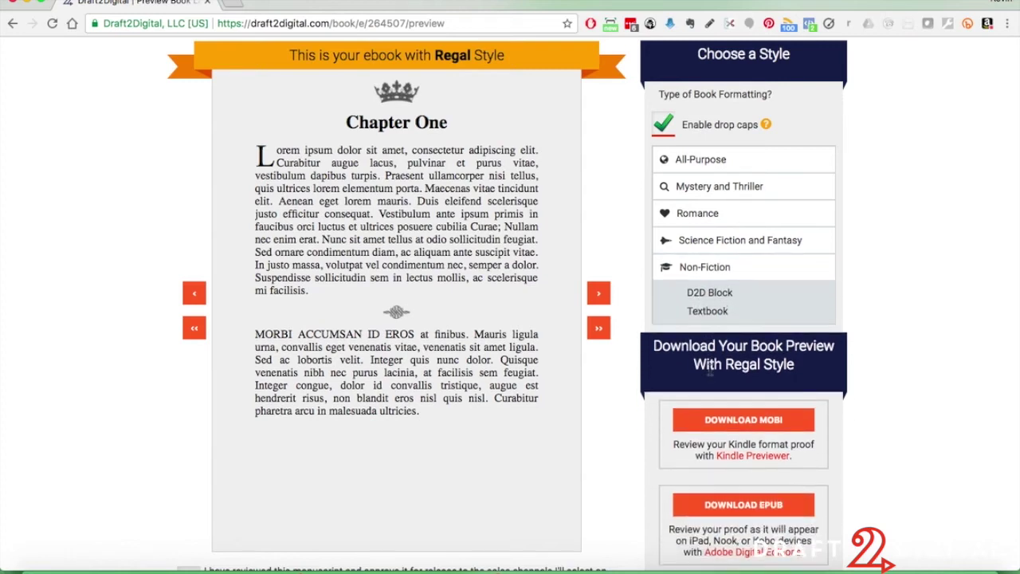
pyautogui.click(721, 295)
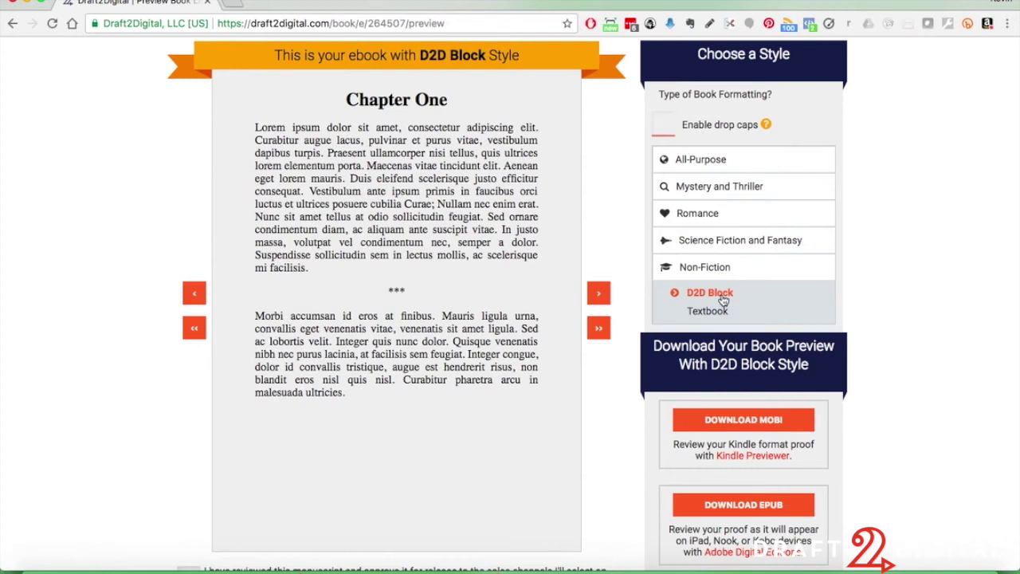
pyautogui.moveTo(668, 129)
pyautogui.click(715, 311)
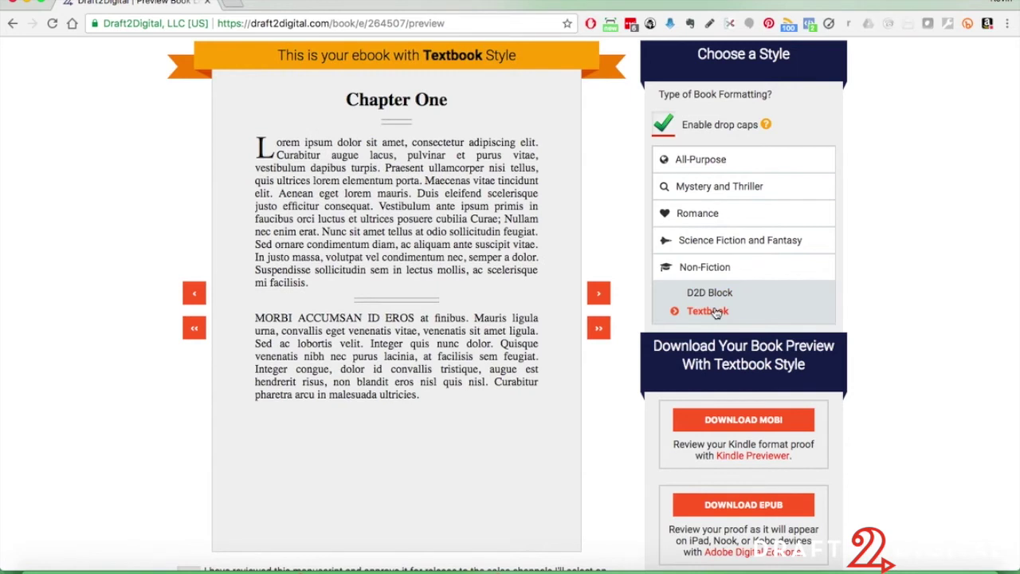
# Compare the Textbook style with and without drop caps, leaving drop caps disabled.
pyautogui.click(667, 126)
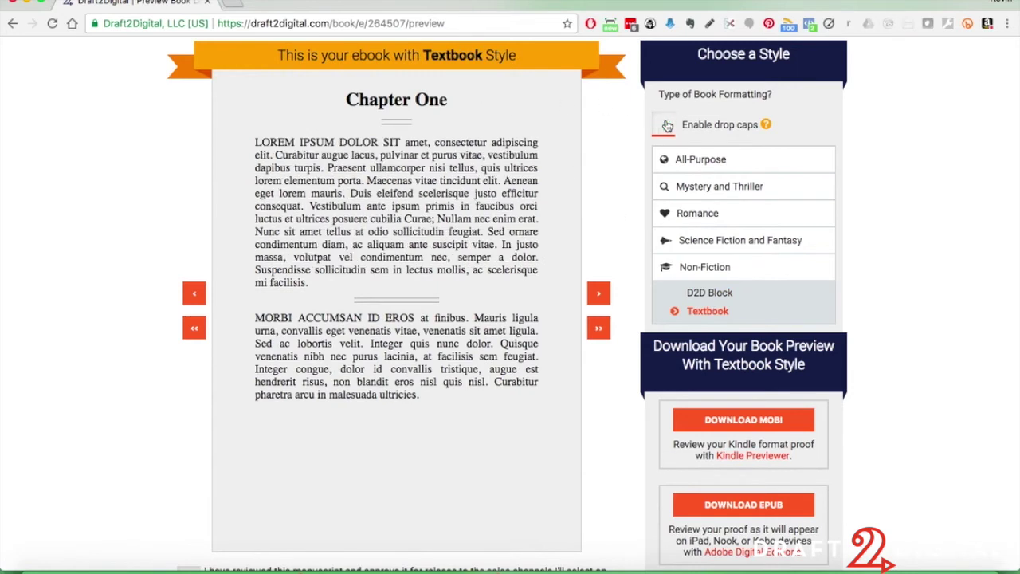
pyautogui.click(667, 125)
pyautogui.click(667, 125)
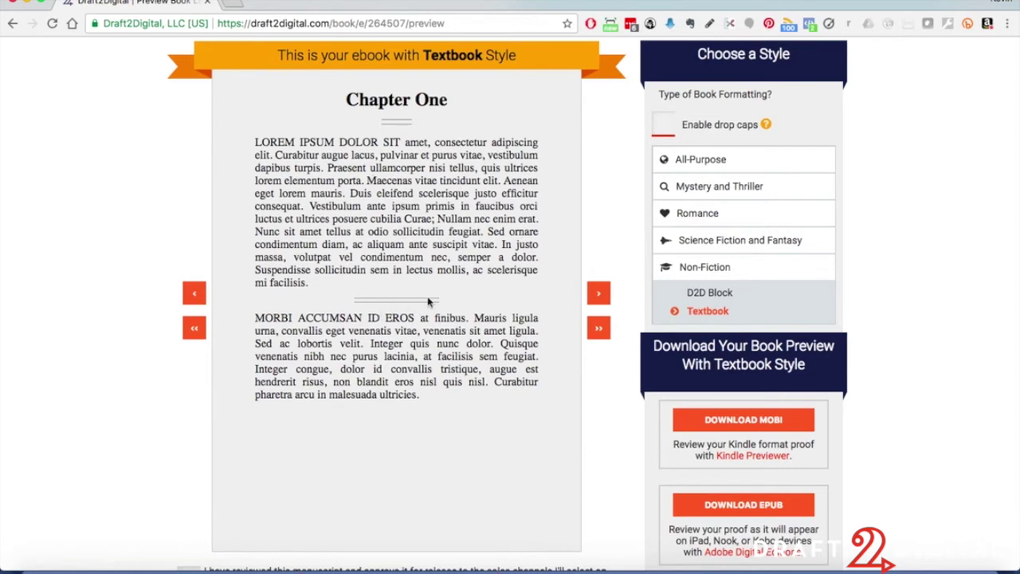
# Apply the Mystery and Thriller style Classy Mystery to the ebook and look over the previewed chapter page.
pyautogui.scroll(-1, 733, 310)
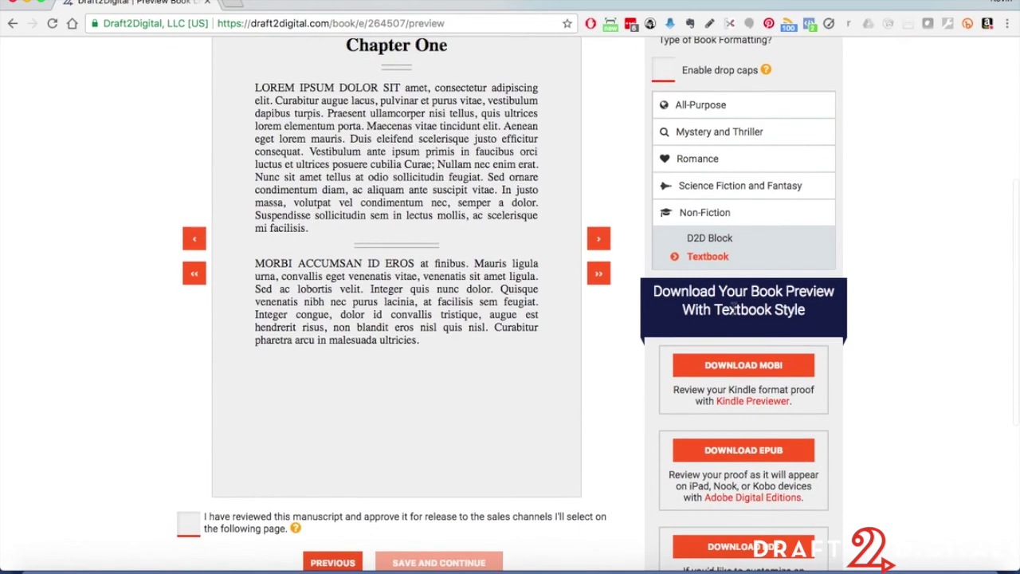
pyautogui.scroll(3, 735, 311)
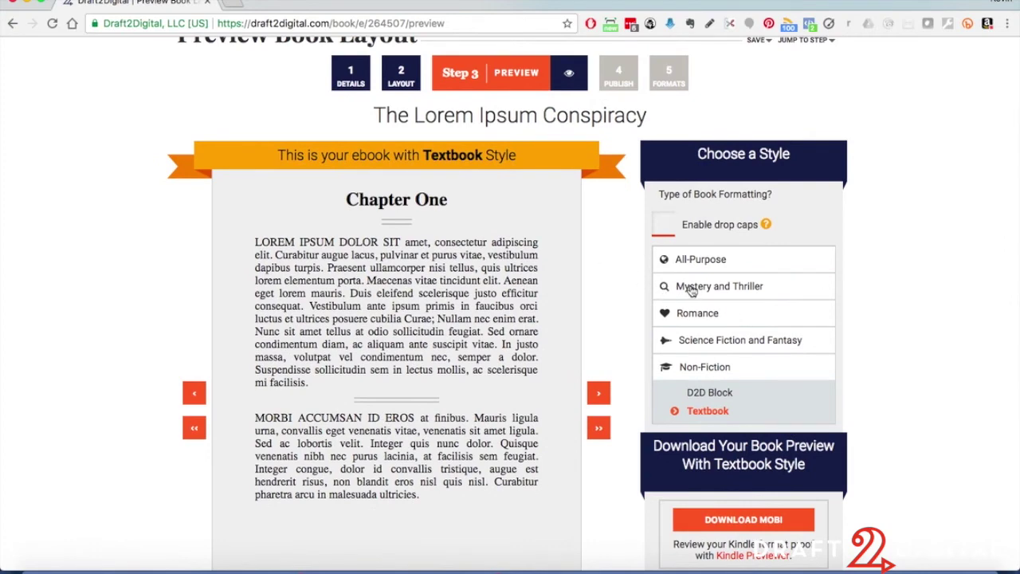
pyautogui.click(690, 287)
pyautogui.click(713, 331)
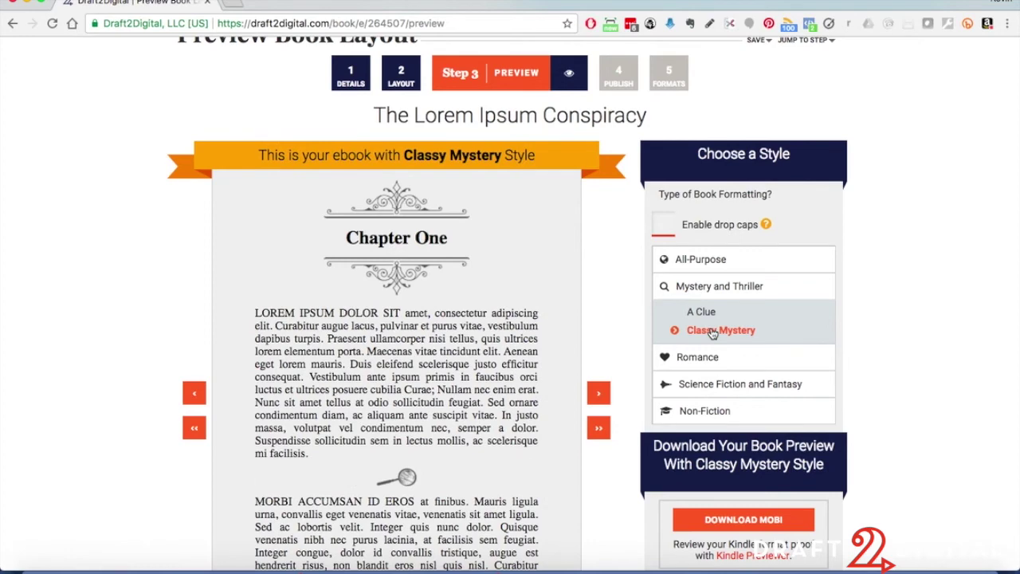
pyautogui.scroll(-2, 510, 325)
pyautogui.scroll(3, 510, 324)
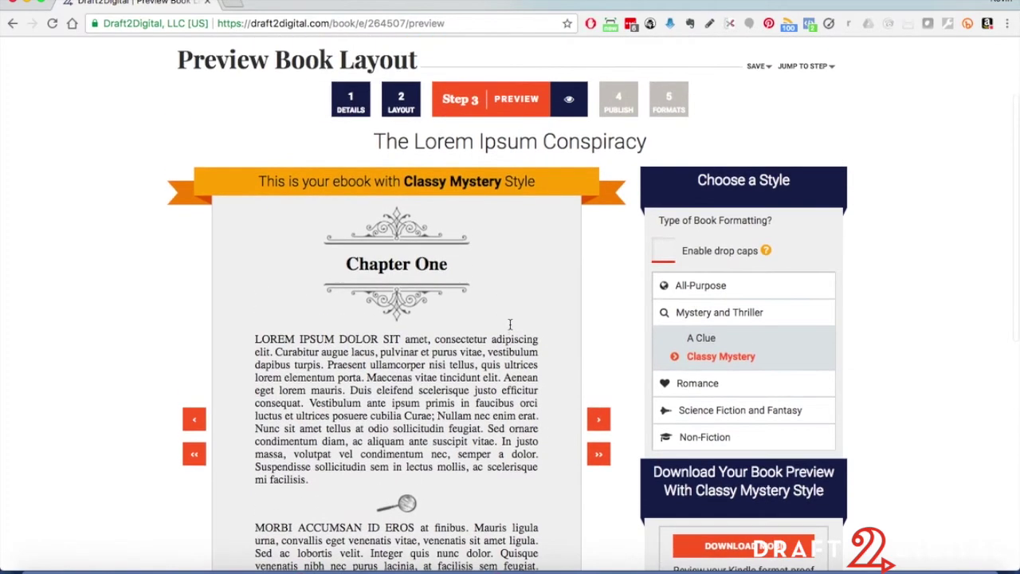
pyautogui.scroll(-2, 514, 328)
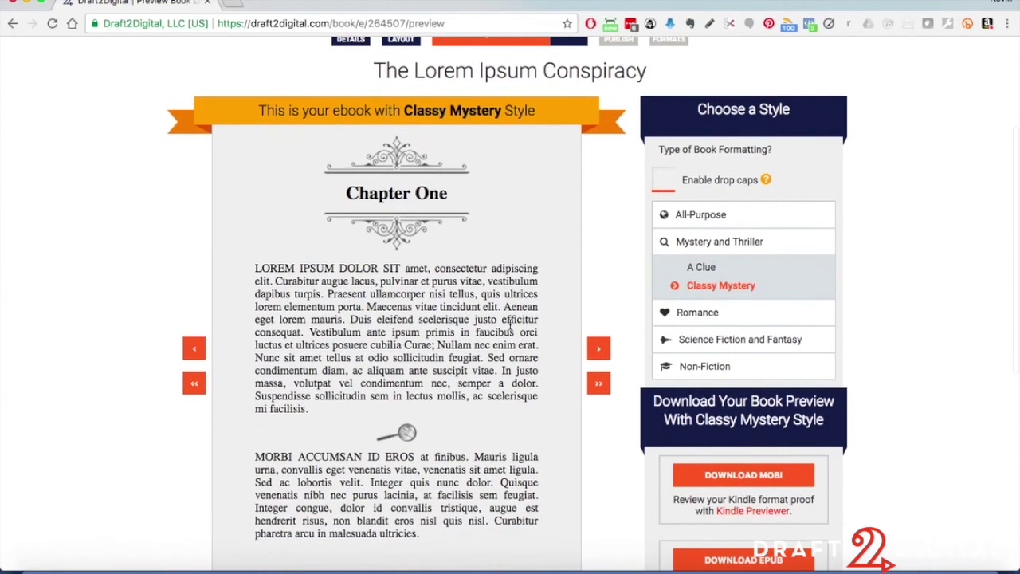
# Try the Science Fiction and Fantasy styles Hard Line and Heraldic without drop caps, and return to Classy Mystery.
pyautogui.click(701, 339)
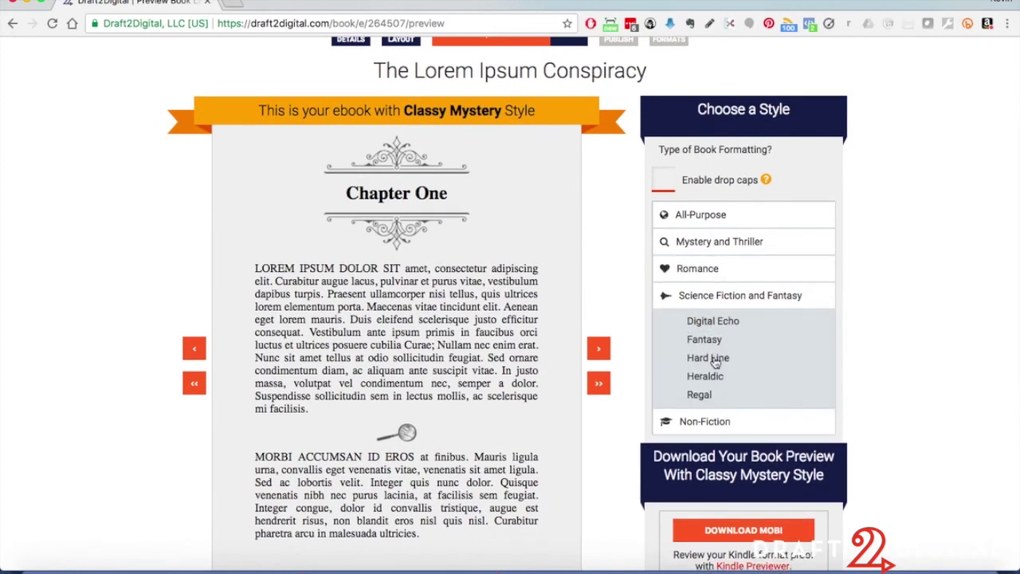
pyautogui.click(716, 359)
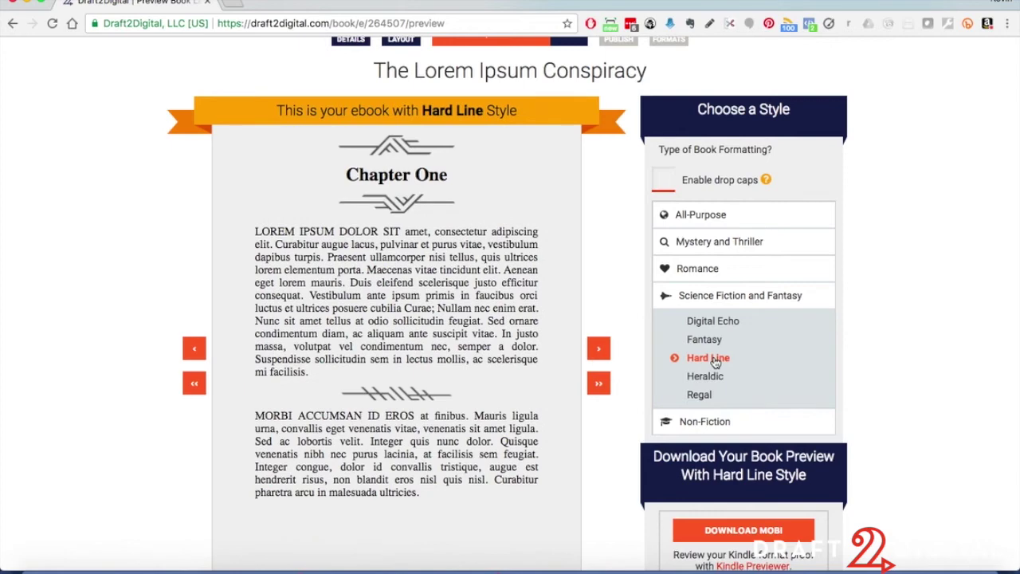
pyautogui.click(707, 379)
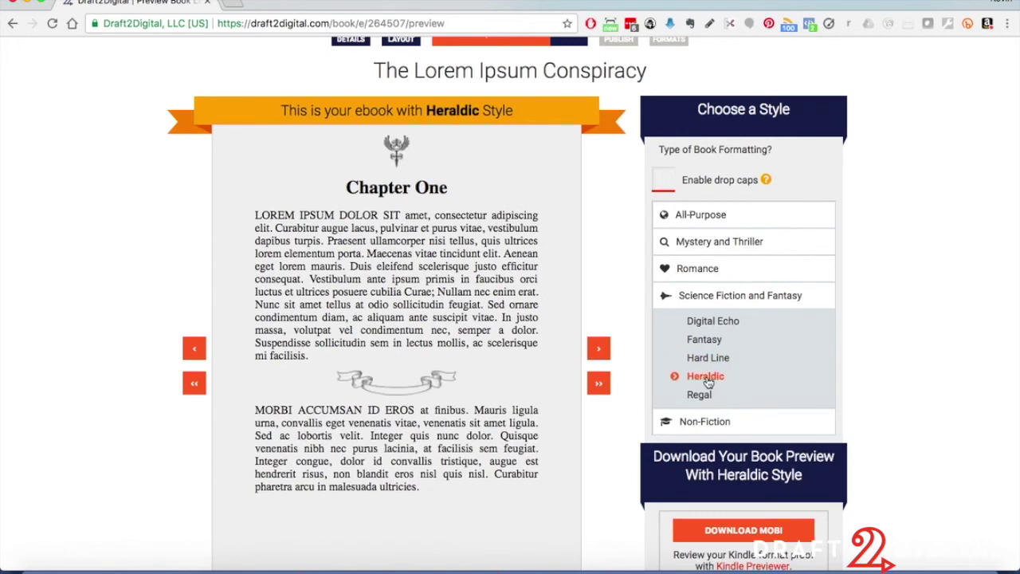
pyautogui.click(718, 243)
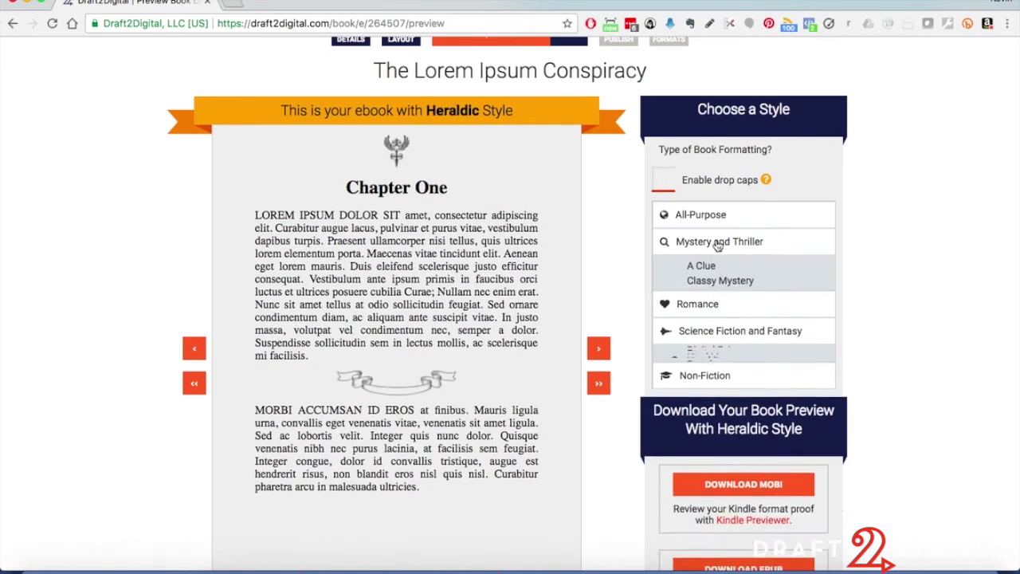
pyautogui.click(714, 289)
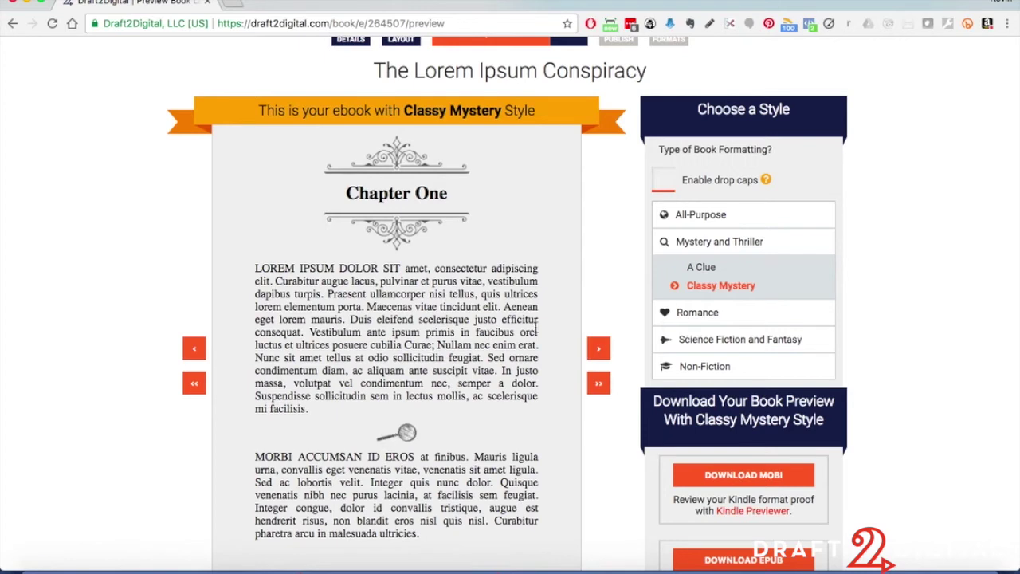
# Page forward in the ebook preview to check the end matter after Chapter One, and return to the chapter page.
pyautogui.click(593, 351)
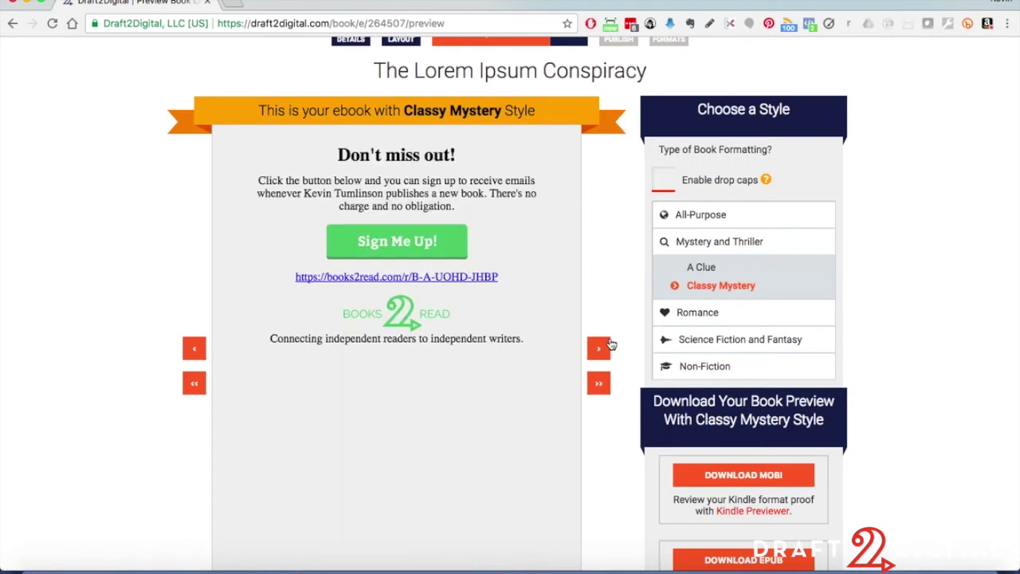
pyautogui.click(606, 350)
pyautogui.click(194, 351)
pyautogui.click(194, 351)
# Review the proof download options for the Classy Mystery style and download the EPUB version.
pyautogui.scroll(-4, 421, 312)
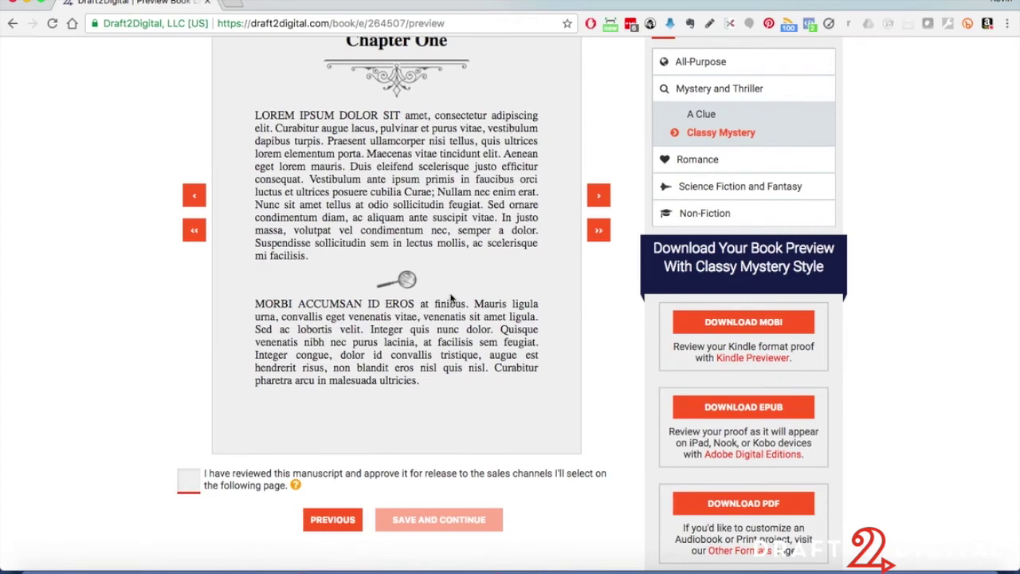
pyautogui.scroll(-4, 488, 350)
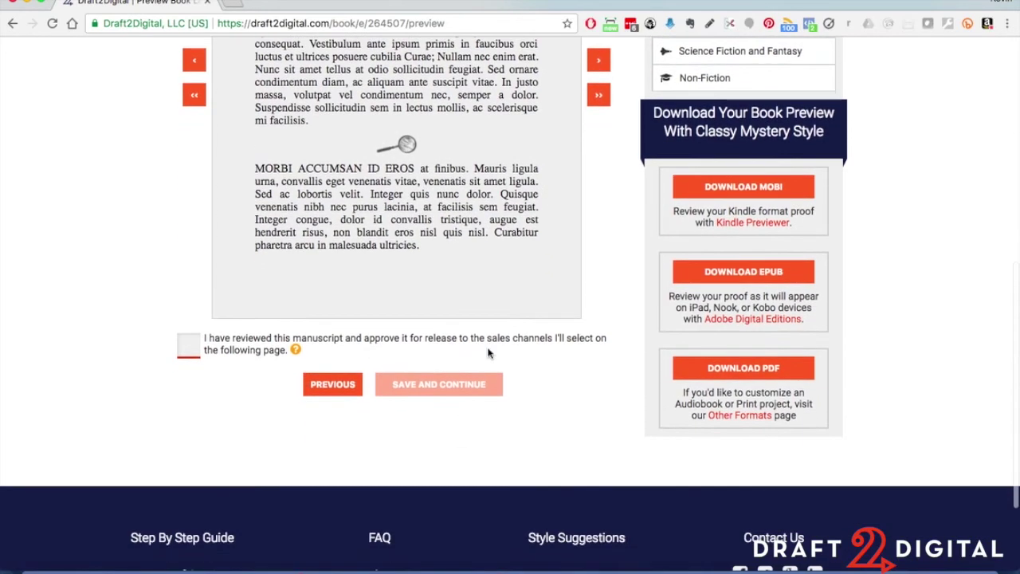
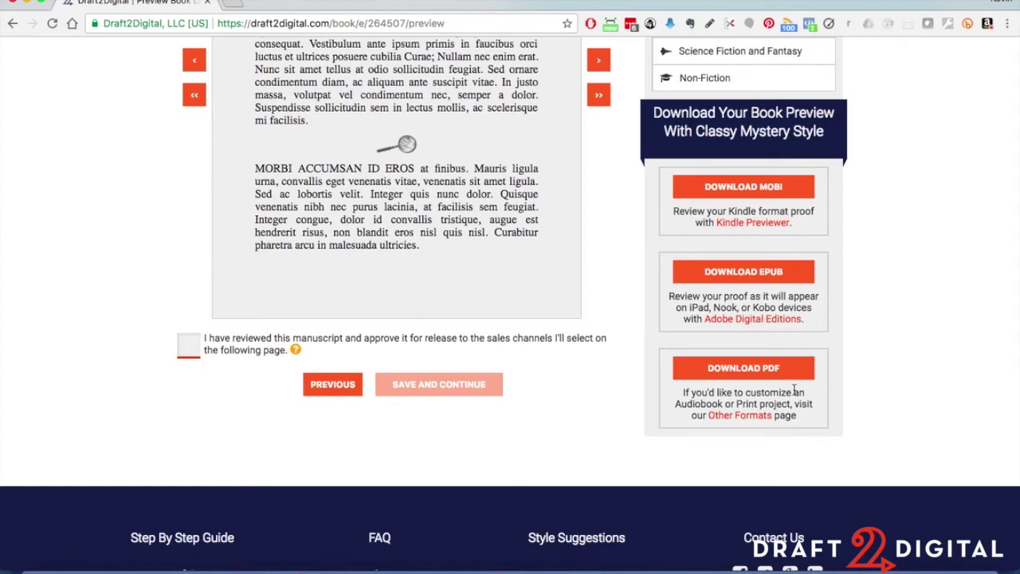
pyautogui.scroll(1, 429, 120)
pyautogui.scroll(3, 429, 119)
pyautogui.scroll(-3, 429, 120)
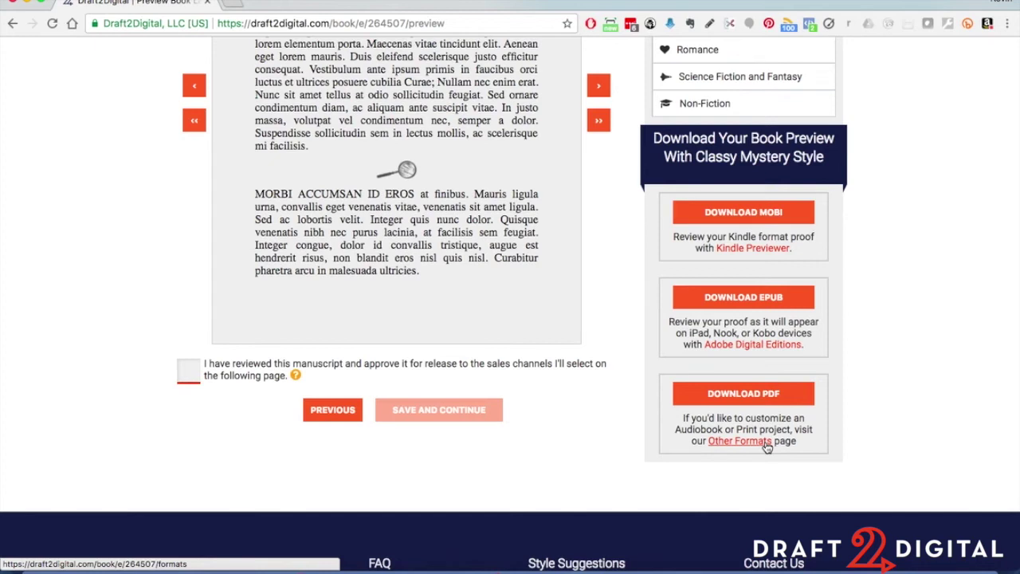
pyautogui.click(754, 297)
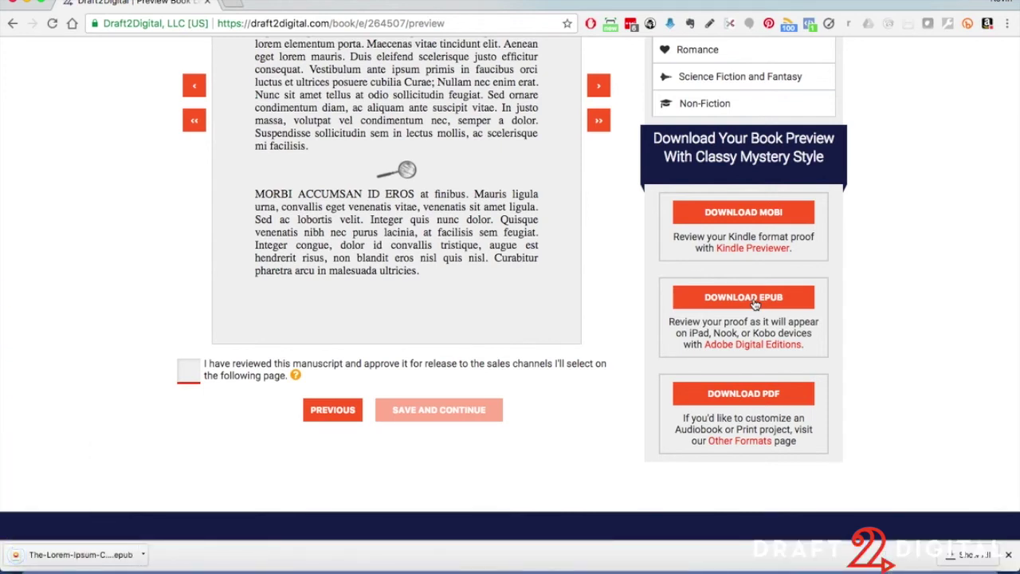
# Open the downloaded The-Lorem-Ipsum-Conspiracy.epub in the ebook reader and turn from the cover and title page to pages 3 and 4.
pyautogui.moveTo(921, 568)
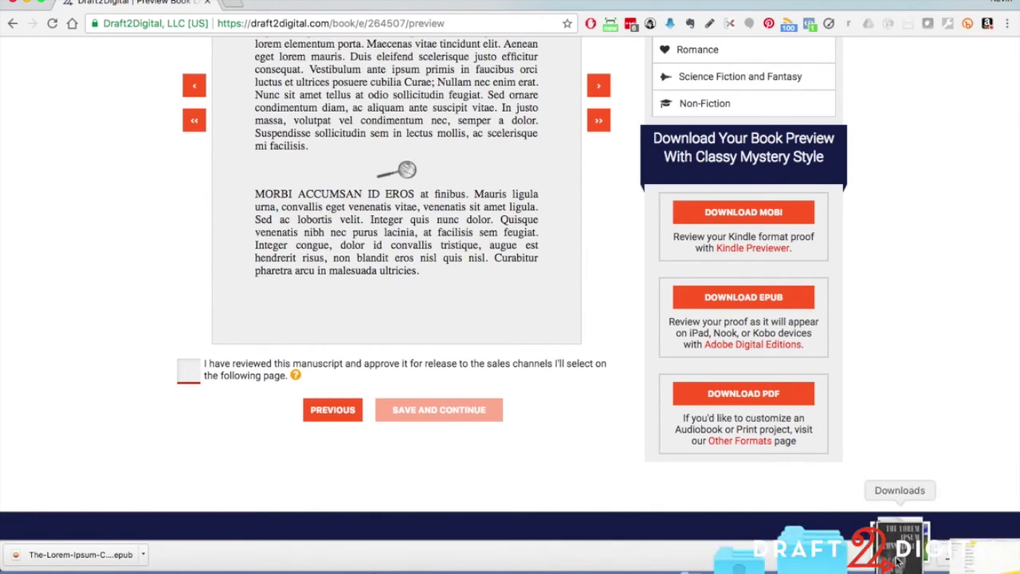
pyautogui.click(947, 558)
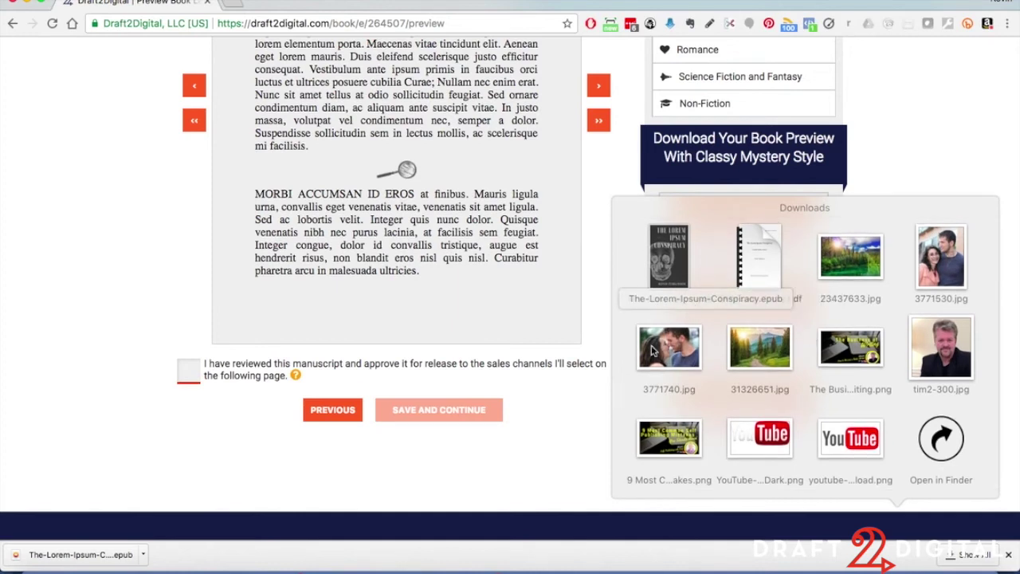
pyautogui.click(575, 484)
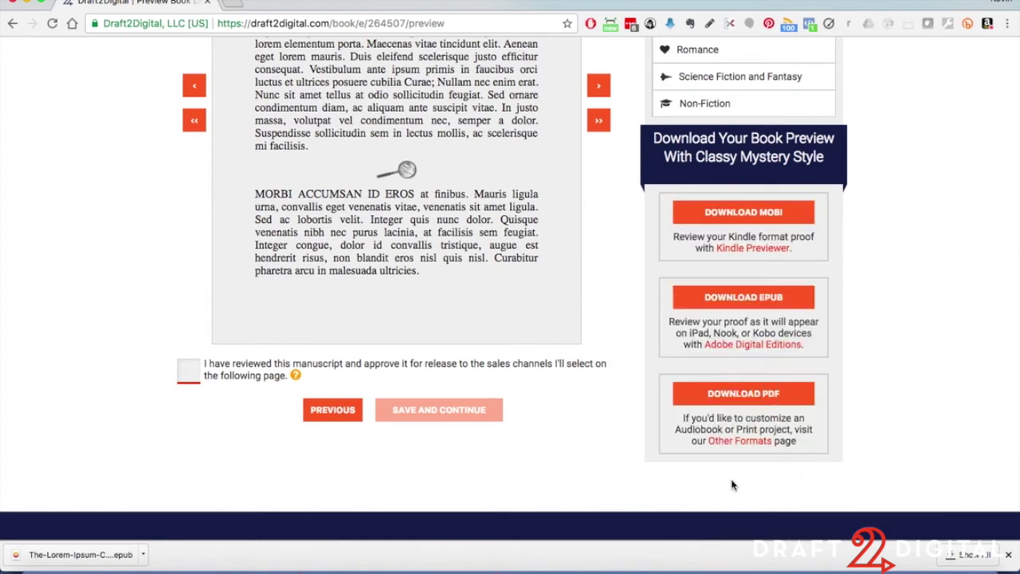
pyautogui.click(107, 556)
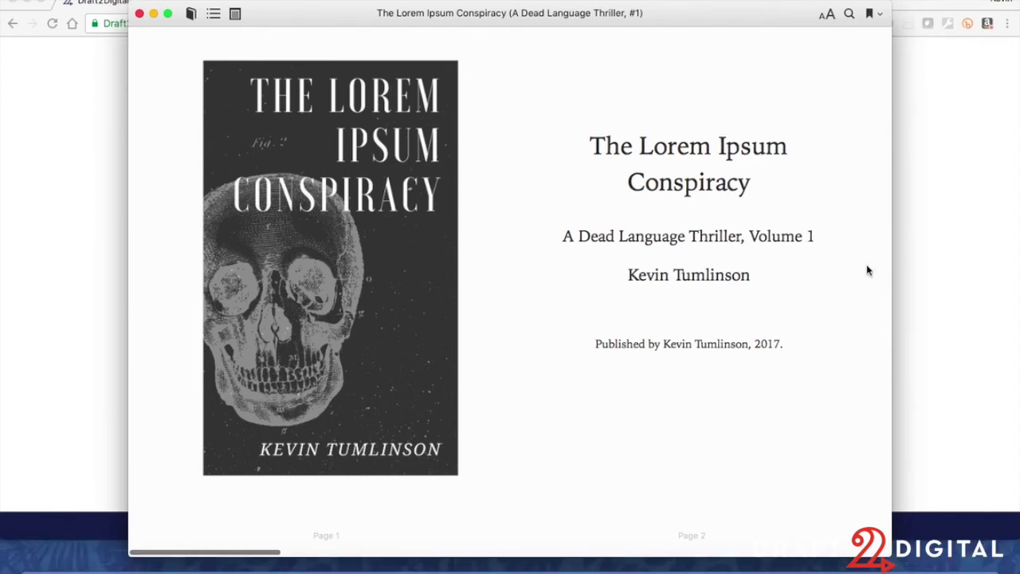
pyautogui.click(879, 296)
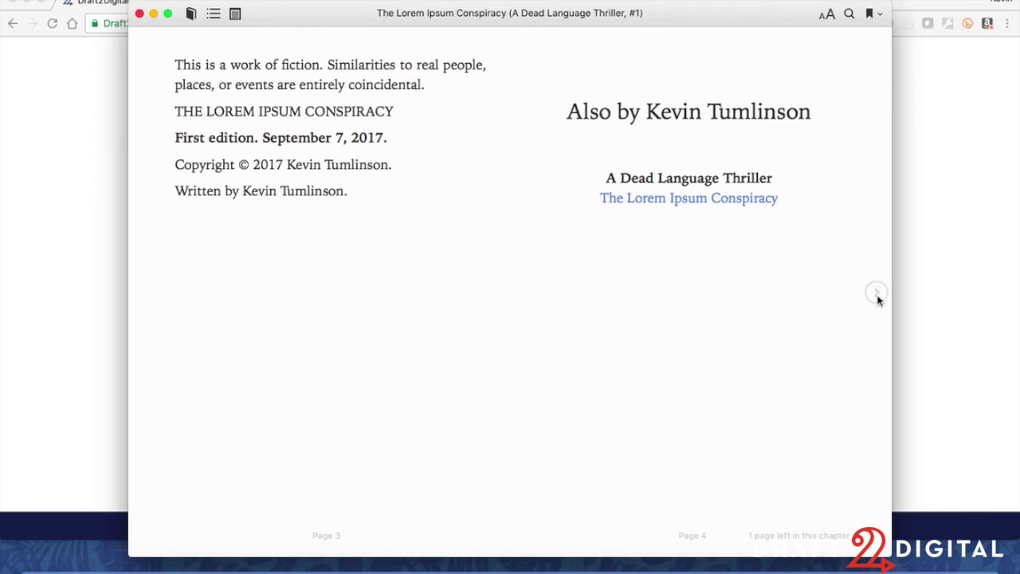
# Open Chapter One from the EPUB's table of contents, turn past its last page, and return to the browser preview page.
pyautogui.click(877, 295)
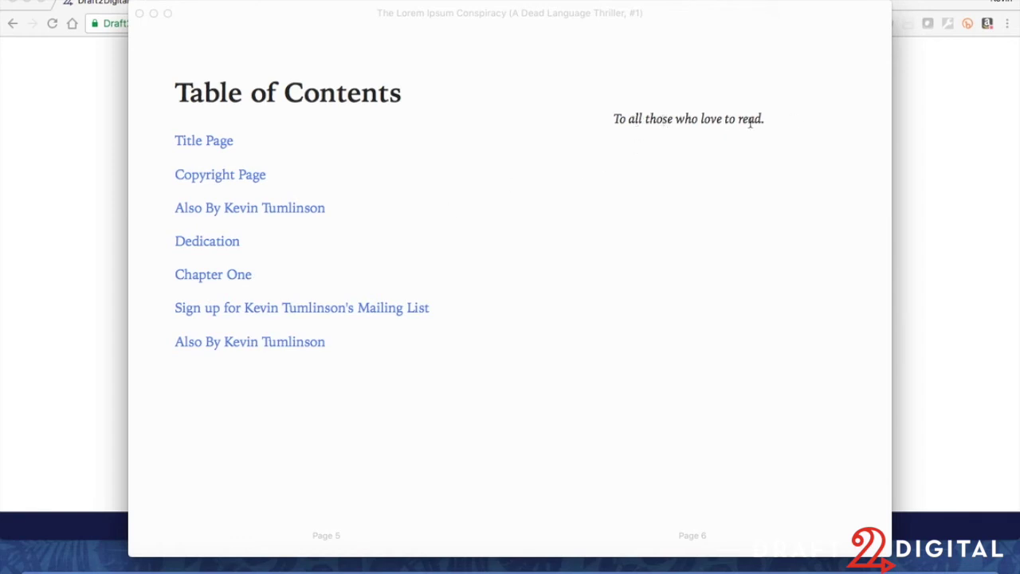
pyautogui.click(200, 276)
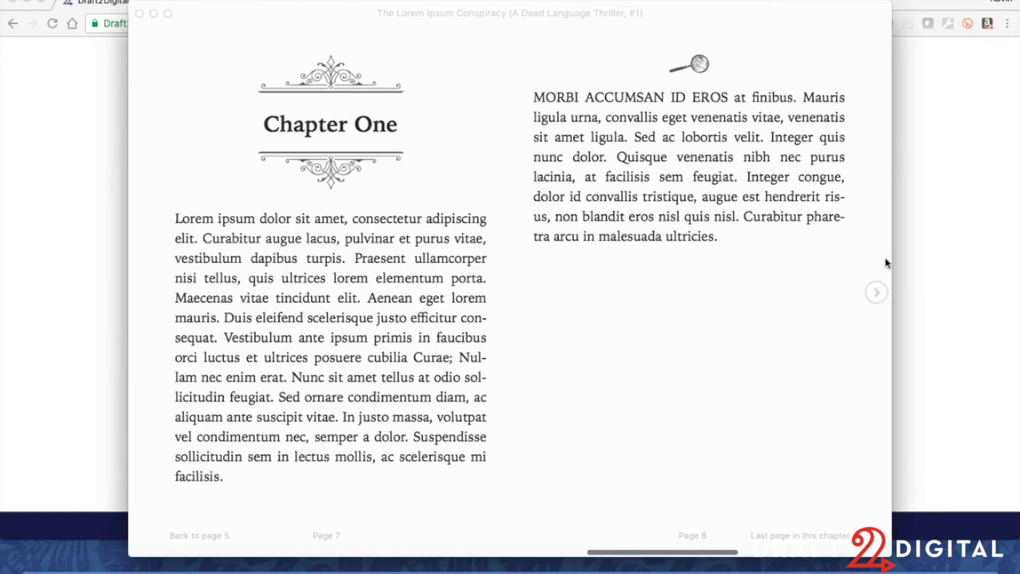
pyautogui.click(882, 298)
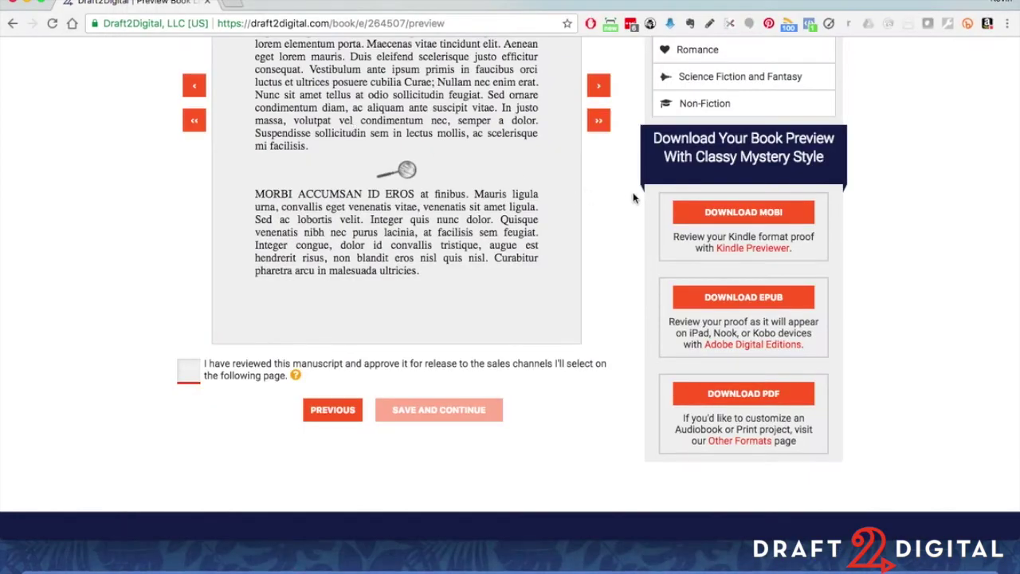
# Download the PDF proof in the Classy Mystery style and open the newest copy in Acrobat.
pyautogui.click(746, 393)
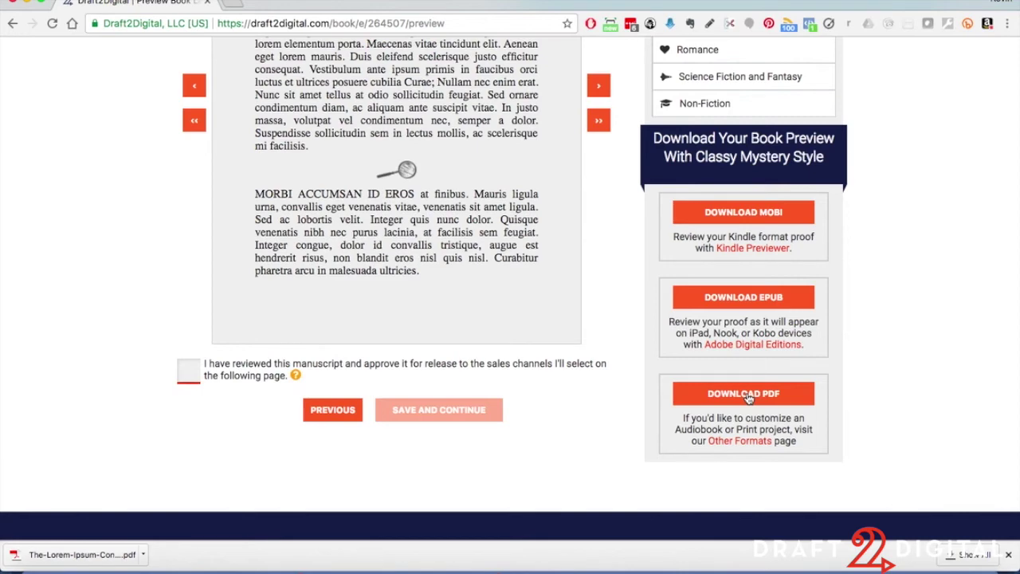
pyautogui.click(896, 558)
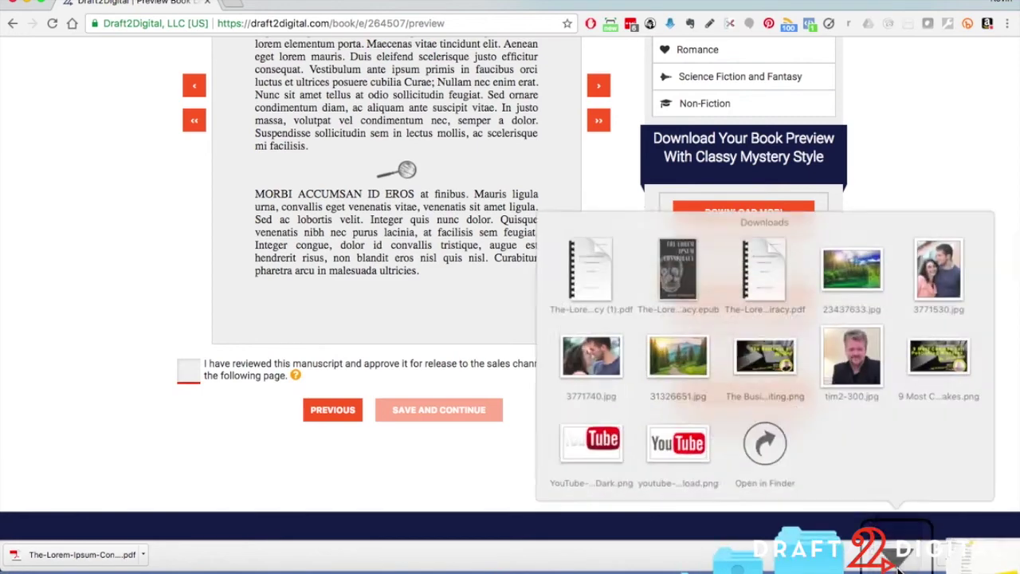
pyautogui.click(590, 267)
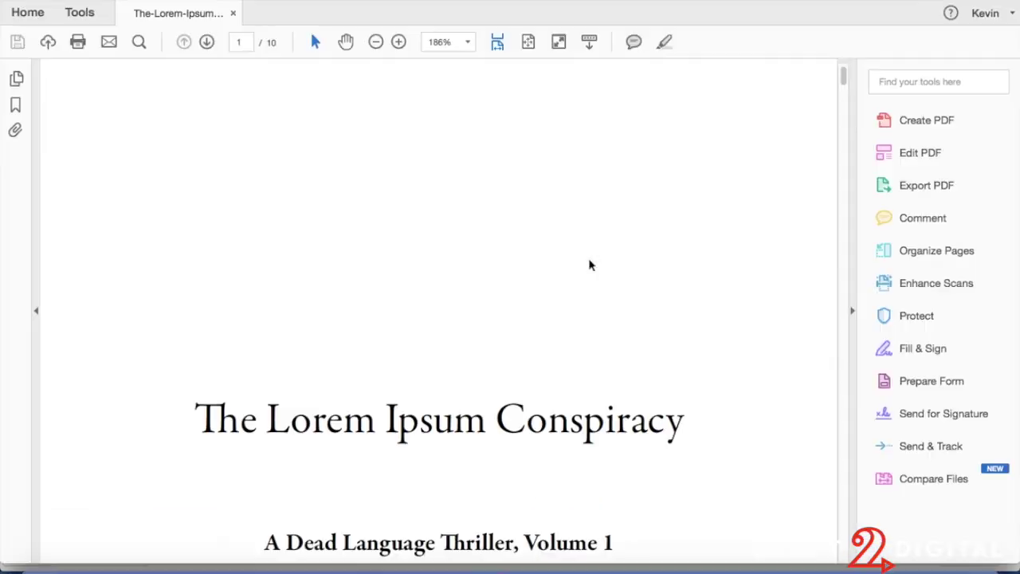
# Read through the PDF proof's front matter, from the title page through the copyright, also-by and dedication pages to Chapter One.
pyautogui.scroll(-10, 590, 267)
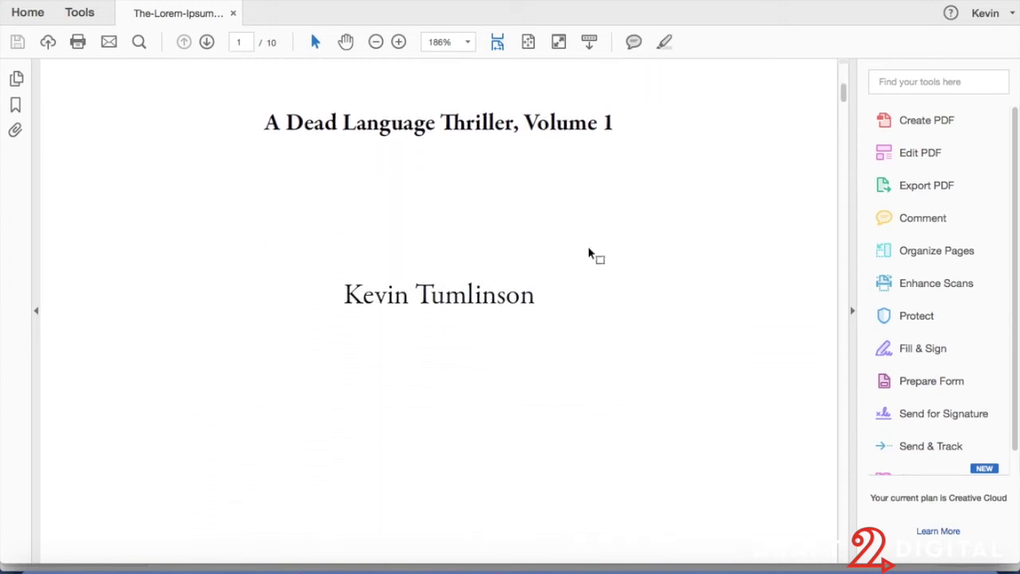
pyautogui.scroll(-10, 591, 255)
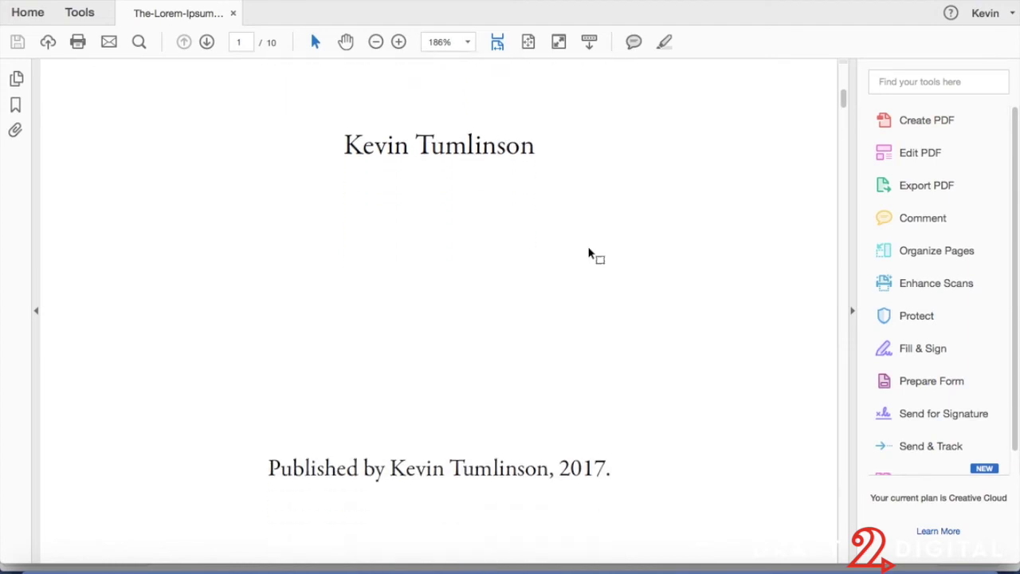
pyautogui.scroll(-1, 590, 252)
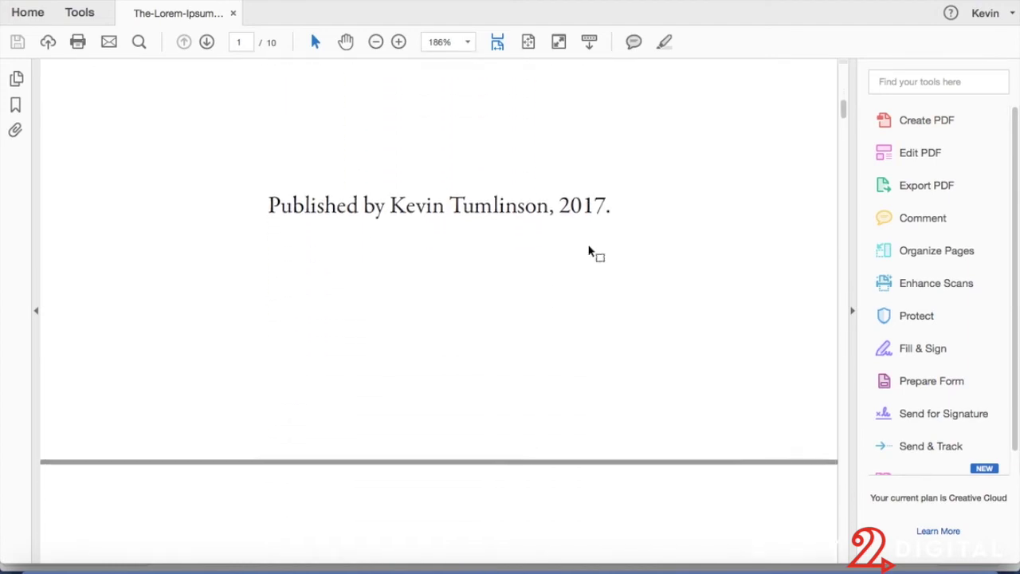
pyautogui.scroll(-10, 591, 252)
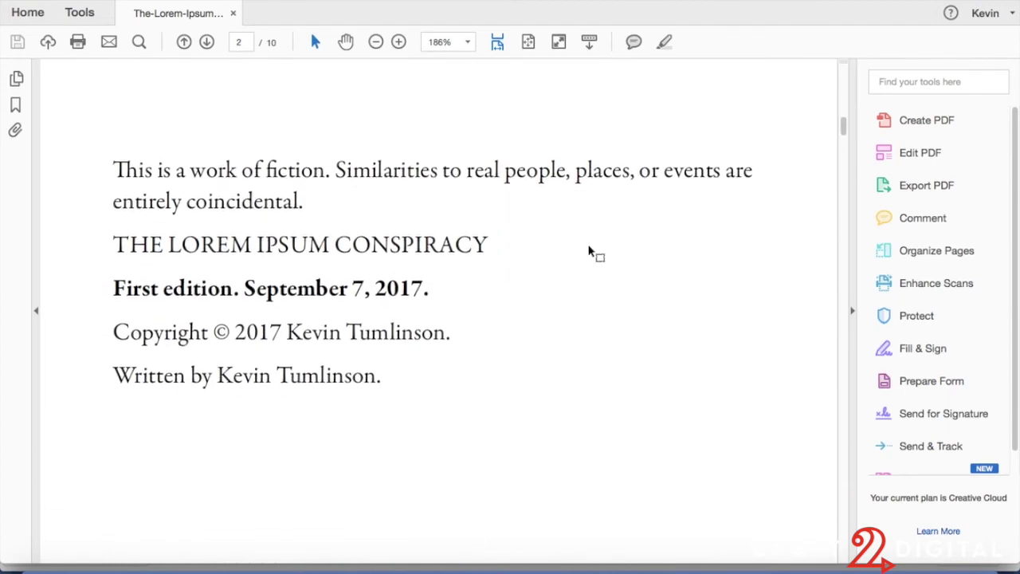
pyautogui.scroll(-10, 590, 252)
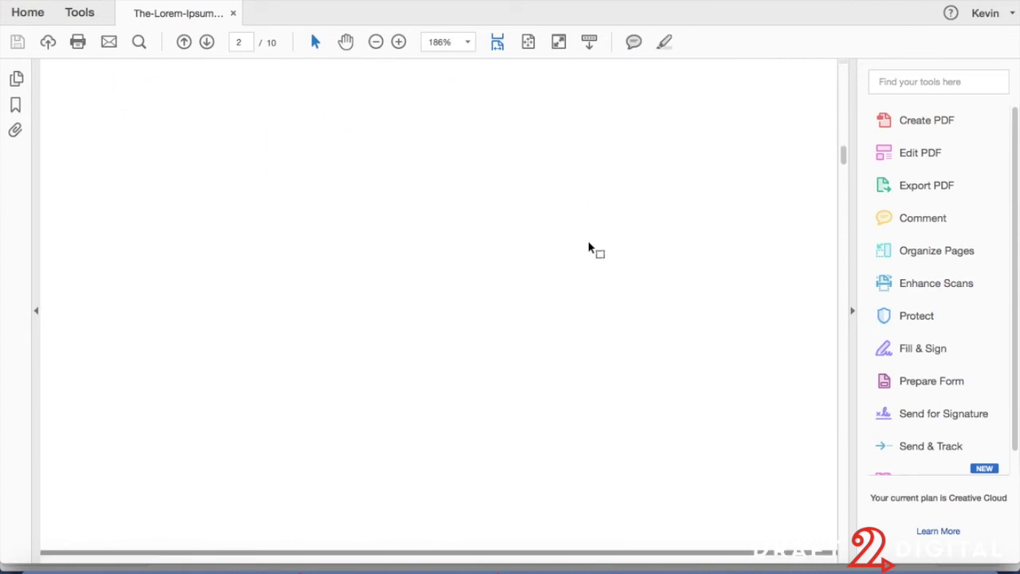
pyautogui.scroll(-10, 591, 252)
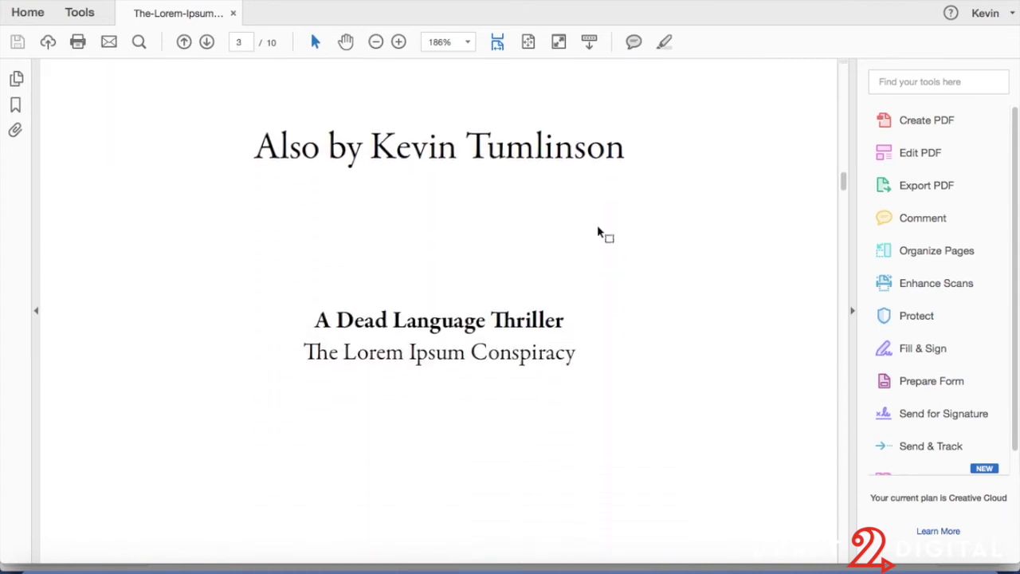
pyautogui.scroll(-10, 597, 215)
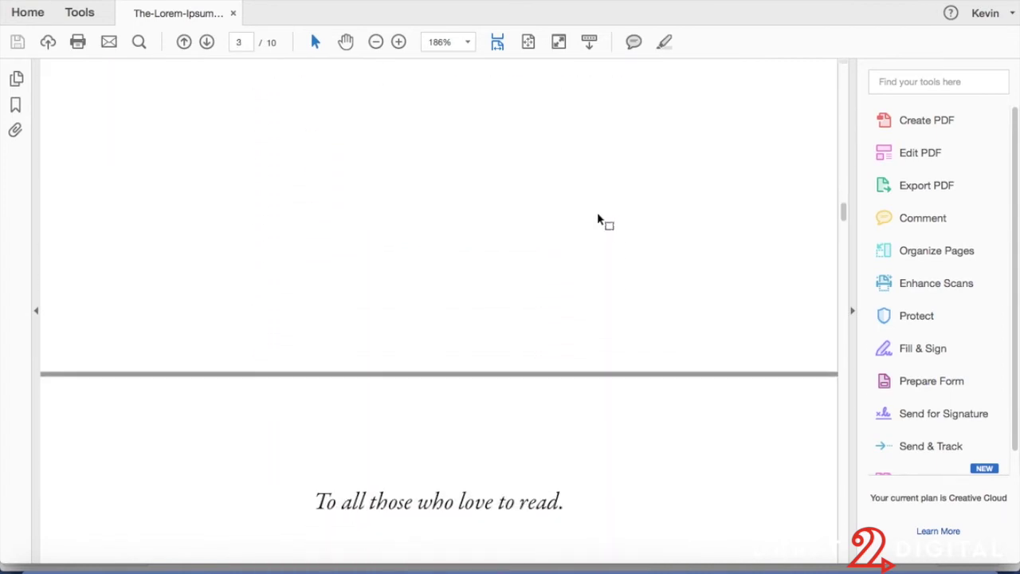
pyautogui.scroll(-10, 603, 198)
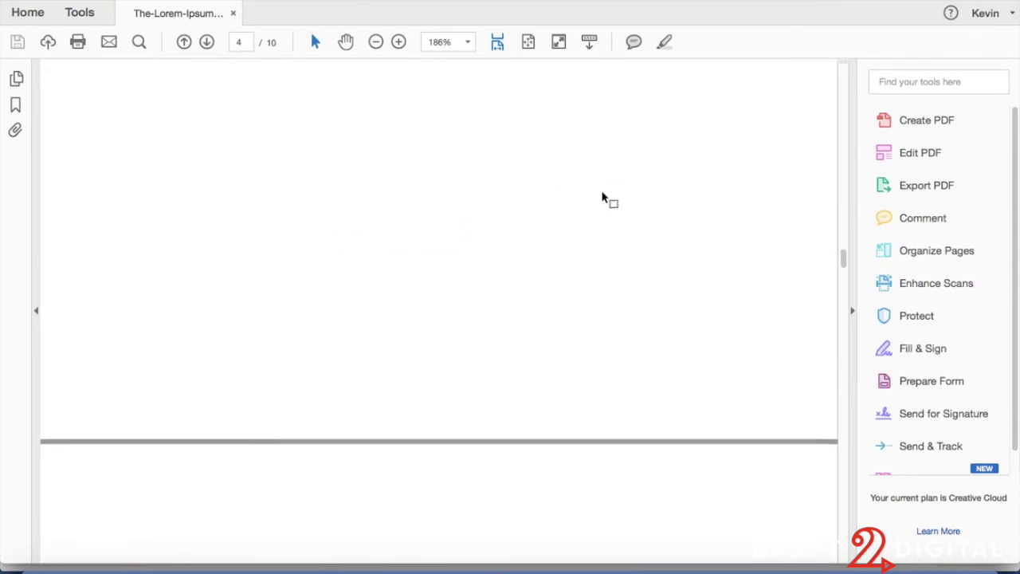
pyautogui.scroll(-5, 602, 198)
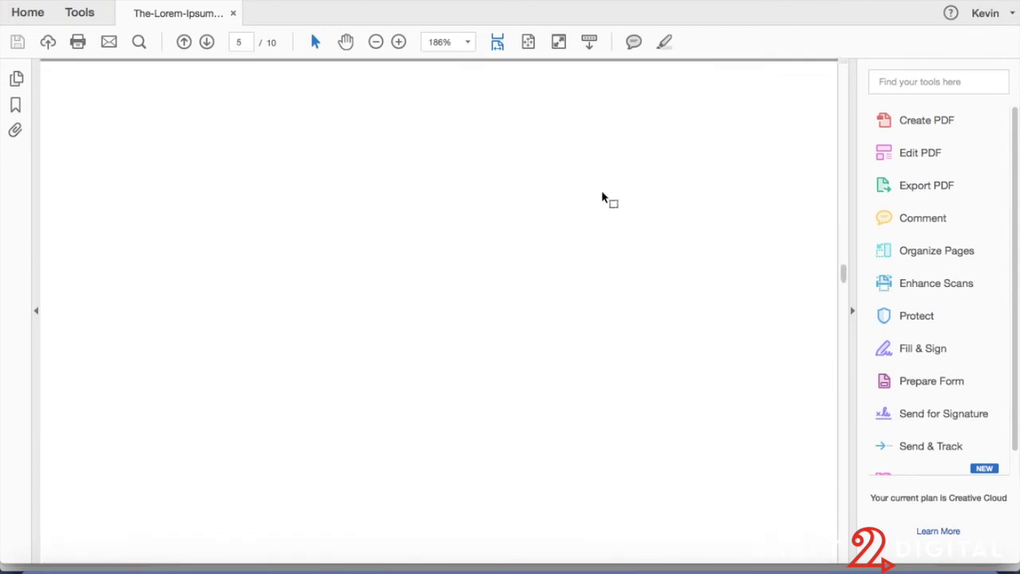
pyautogui.scroll(-8, 602, 198)
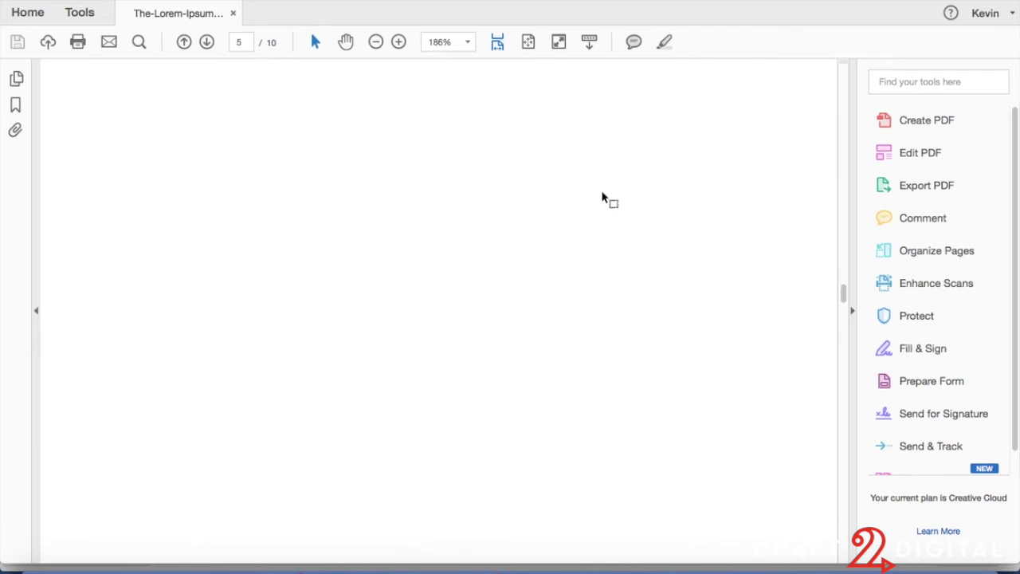
pyautogui.scroll(-10, 601, 183)
pyautogui.scroll(-10, 617, 150)
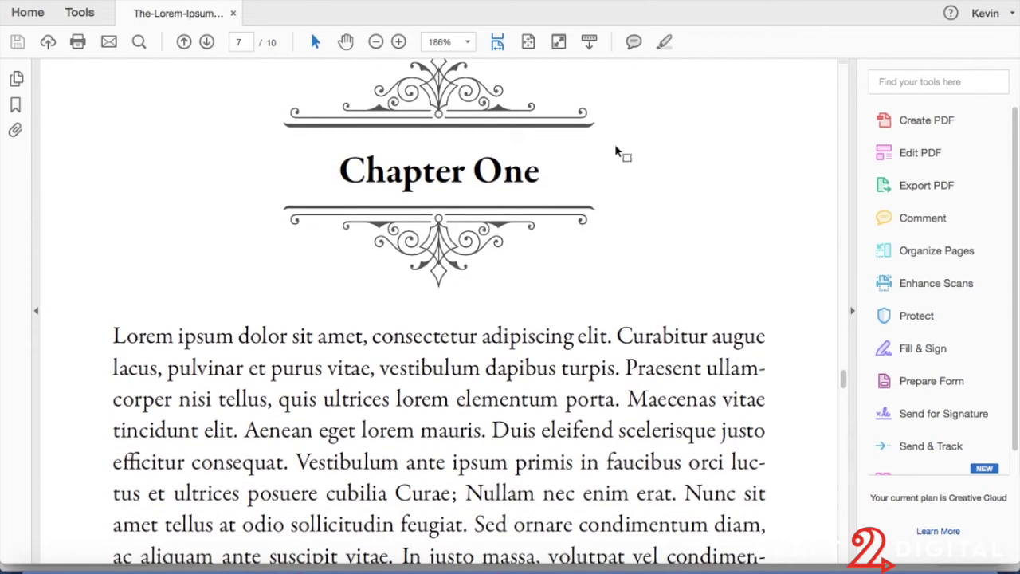
# Check the Chapter One text and the end matter through page 10 of the PDF, and close Acrobat.
pyautogui.scroll(-2, 616, 146)
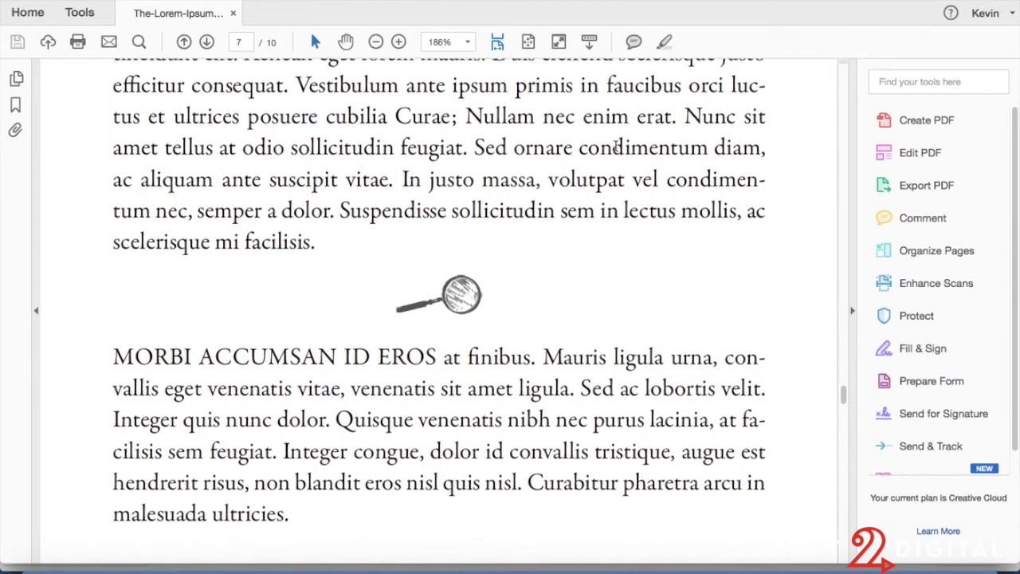
pyautogui.scroll(-10, 616, 146)
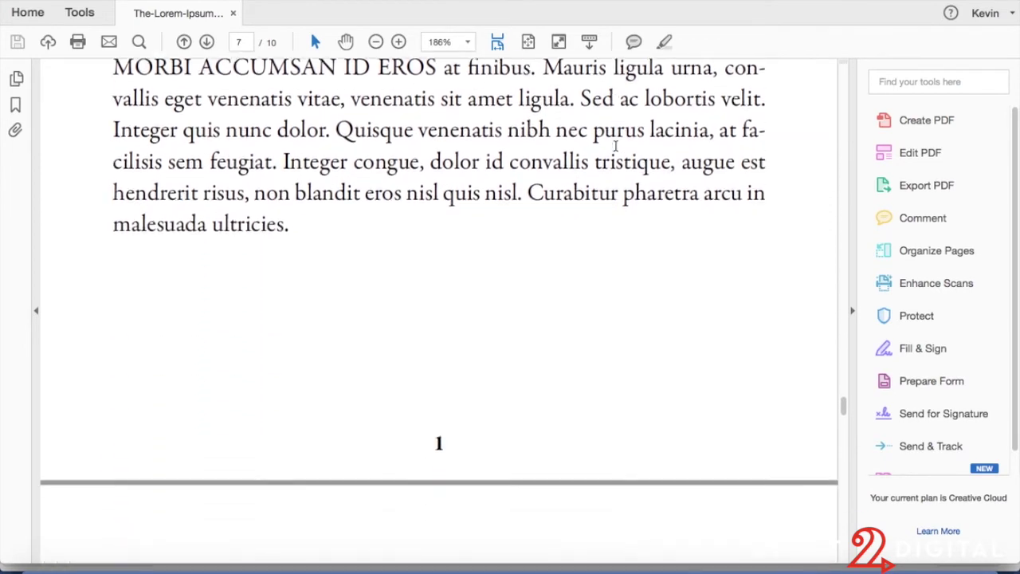
pyautogui.scroll(-10, 616, 146)
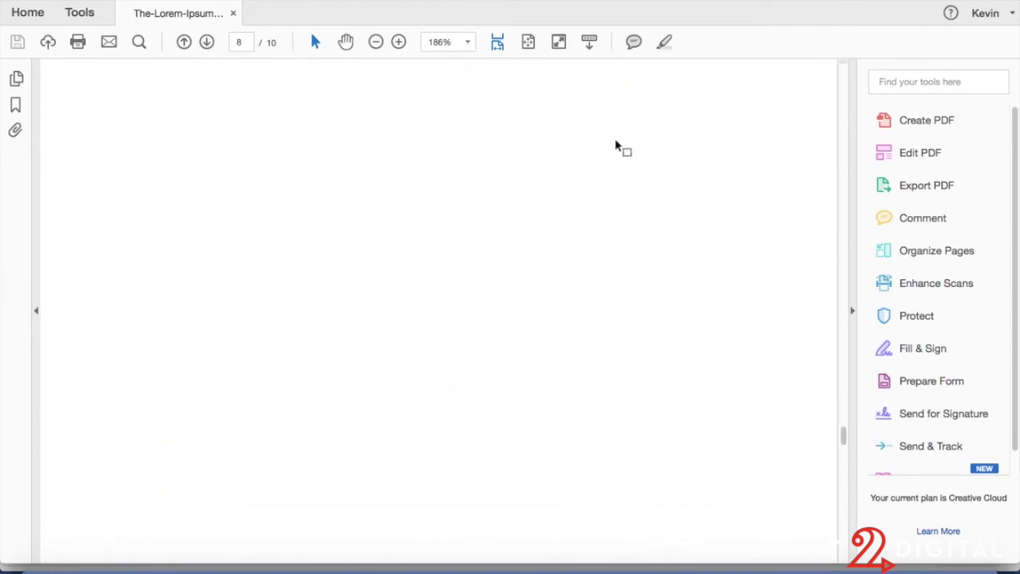
pyautogui.scroll(-6, 621, 136)
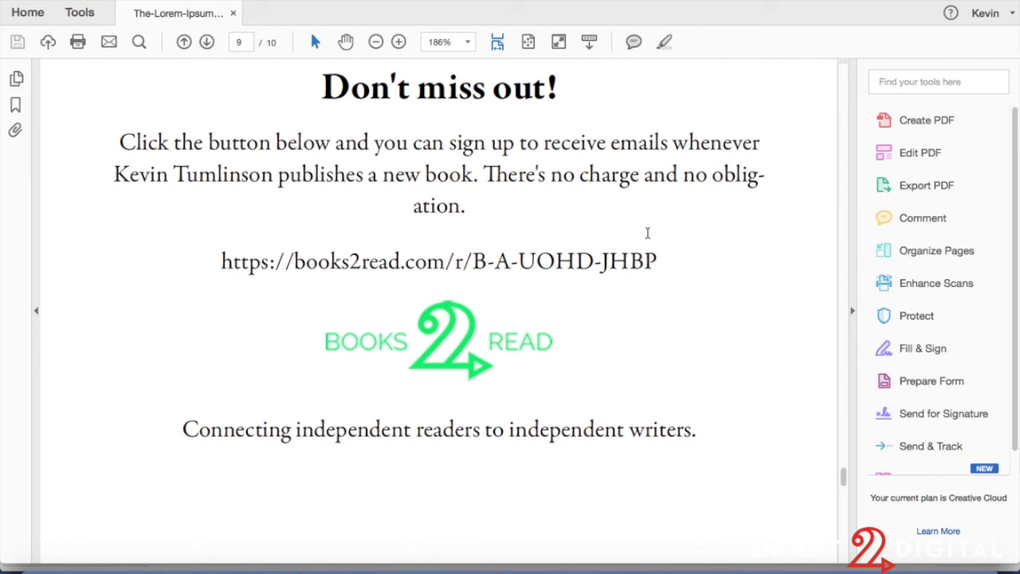
pyautogui.scroll(-10, 647, 233)
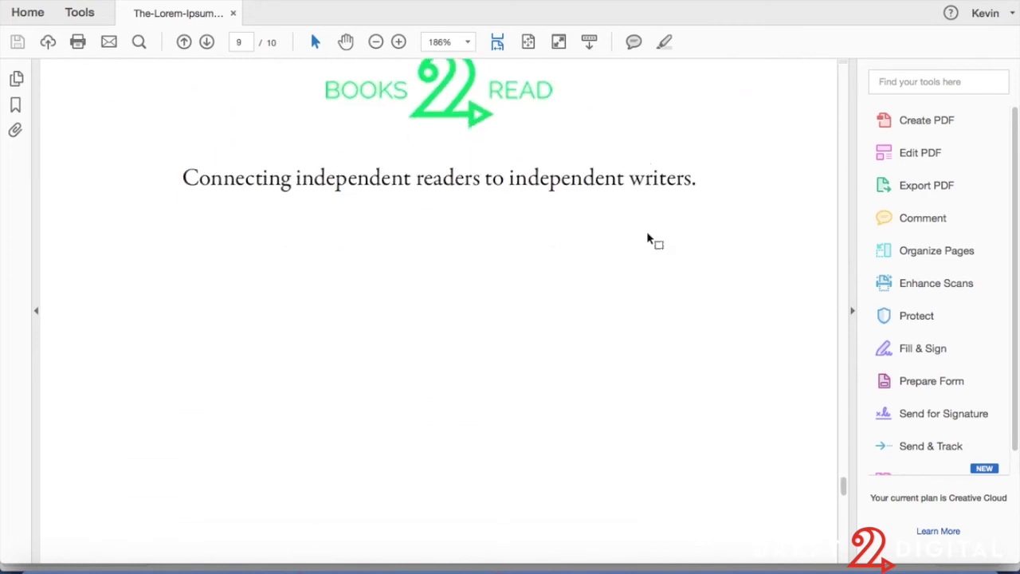
pyautogui.scroll(-10, 648, 238)
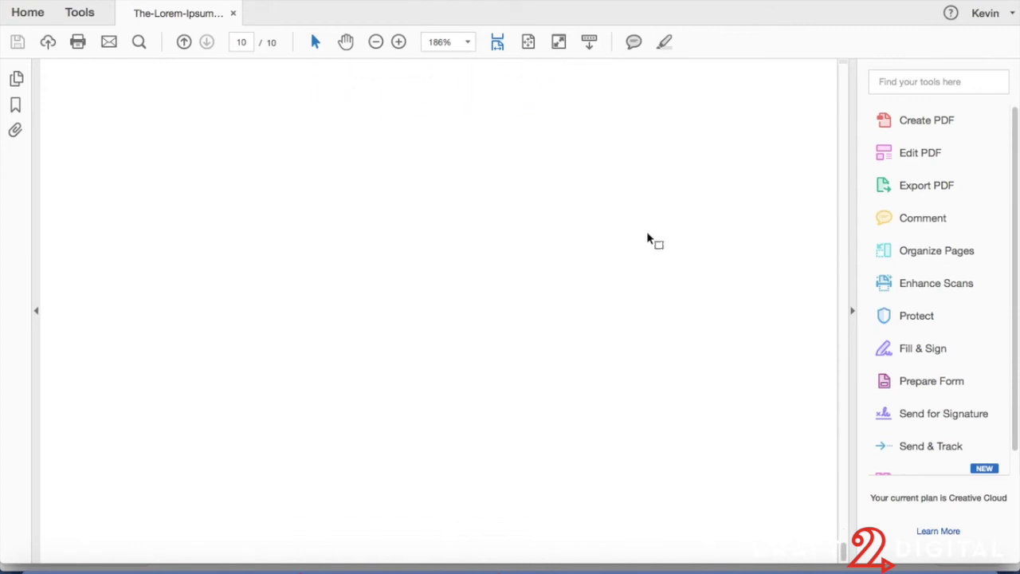
pyautogui.press('super+q')
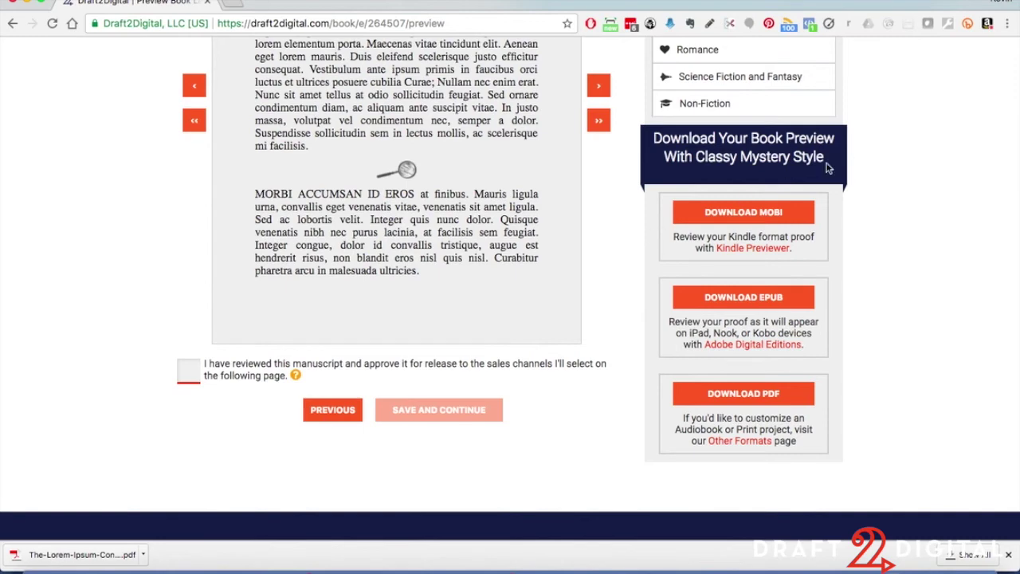
# Page forward and back through the Classy Mystery preview on the Draft2Digital page, ending on the Chapter One page.
pyautogui.scroll(5, 923, 148)
pyautogui.scroll(-5, 923, 148)
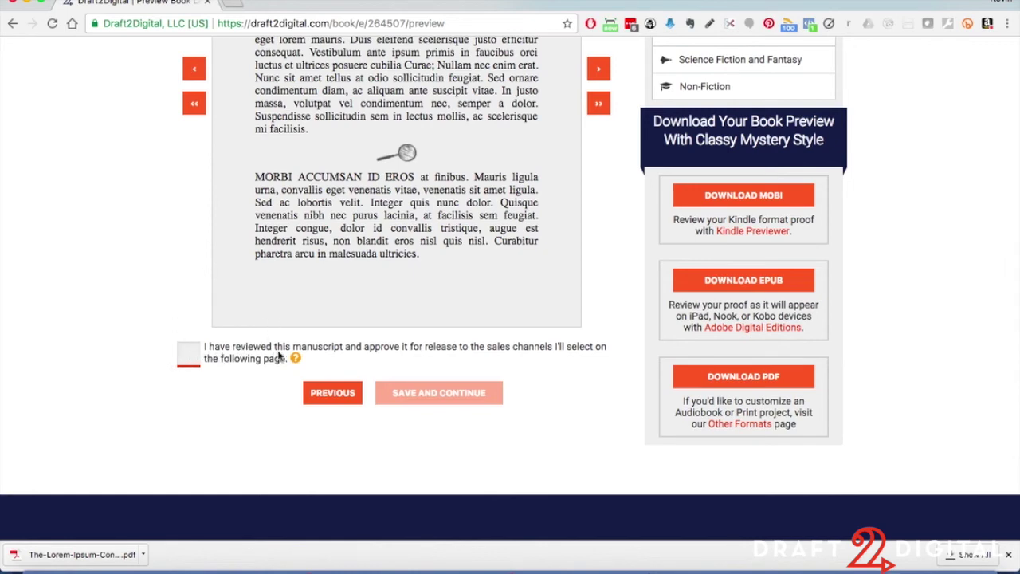
pyautogui.scroll(1, 548, 168)
pyautogui.scroll(2, 548, 165)
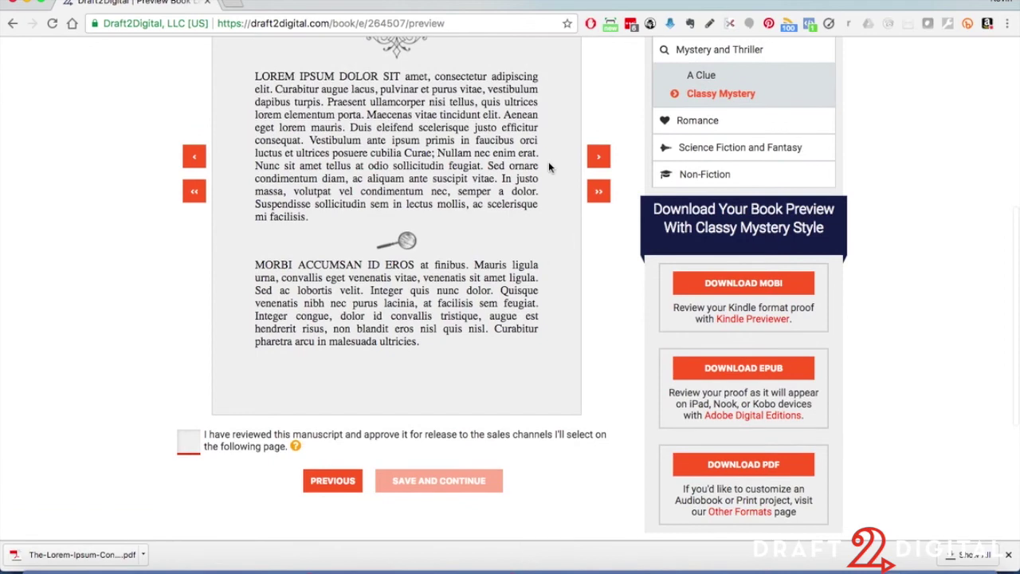
pyautogui.click(592, 193)
pyautogui.click(593, 193)
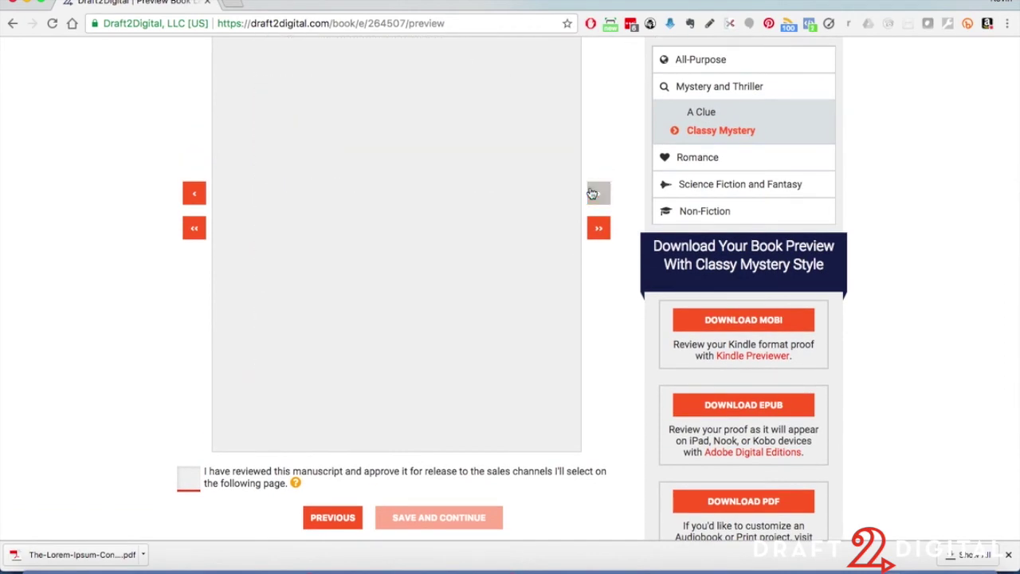
pyautogui.click(199, 192)
pyautogui.click(199, 193)
pyautogui.click(199, 193)
pyautogui.click(599, 201)
pyautogui.scroll(2, 103, 280)
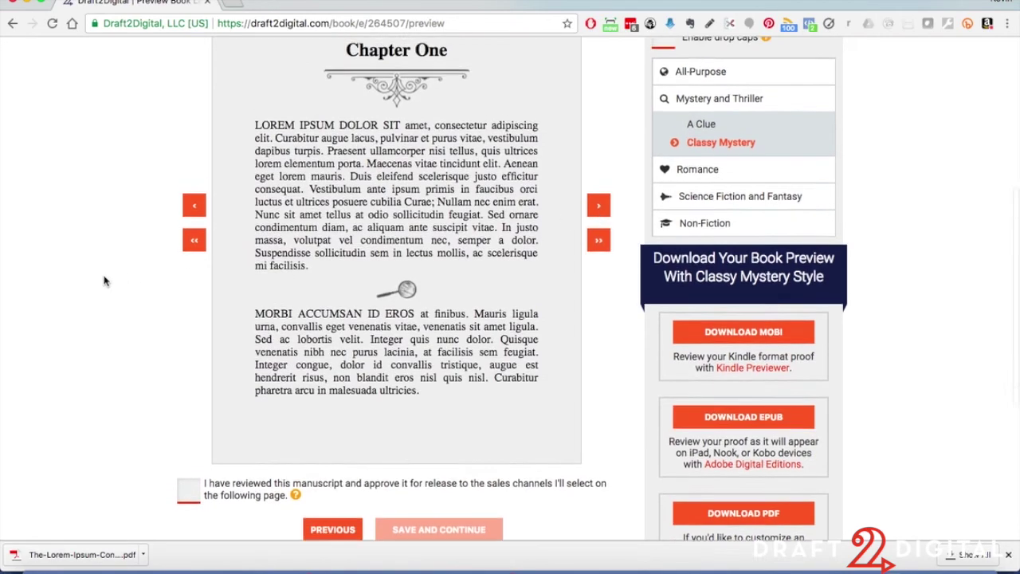
# Approve the reviewed manuscript for release, save, and continue to the Publish step.
pyautogui.scroll(-3, 104, 281)
pyautogui.scroll(-2, 103, 280)
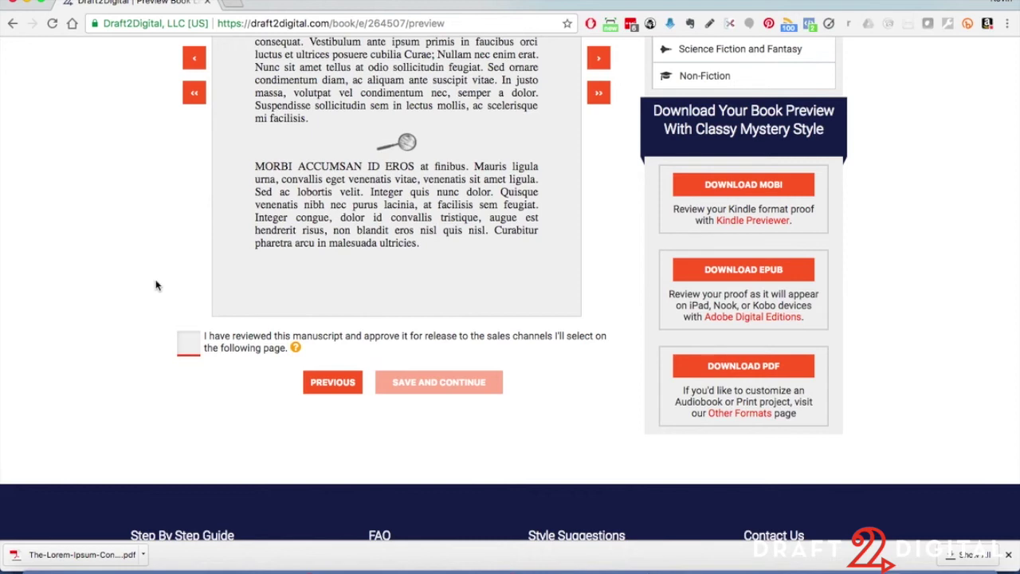
pyautogui.click(187, 343)
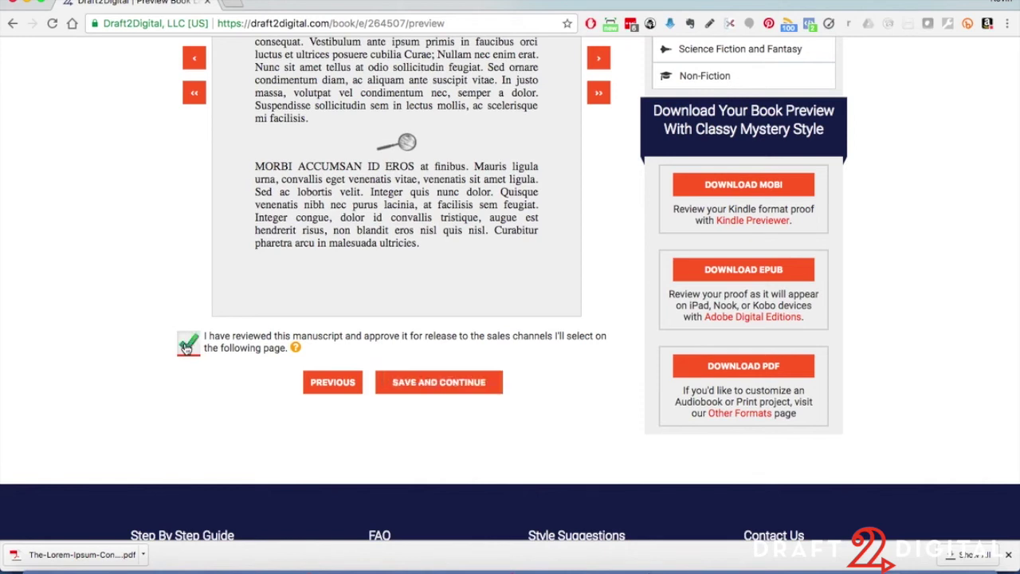
pyautogui.click(444, 385)
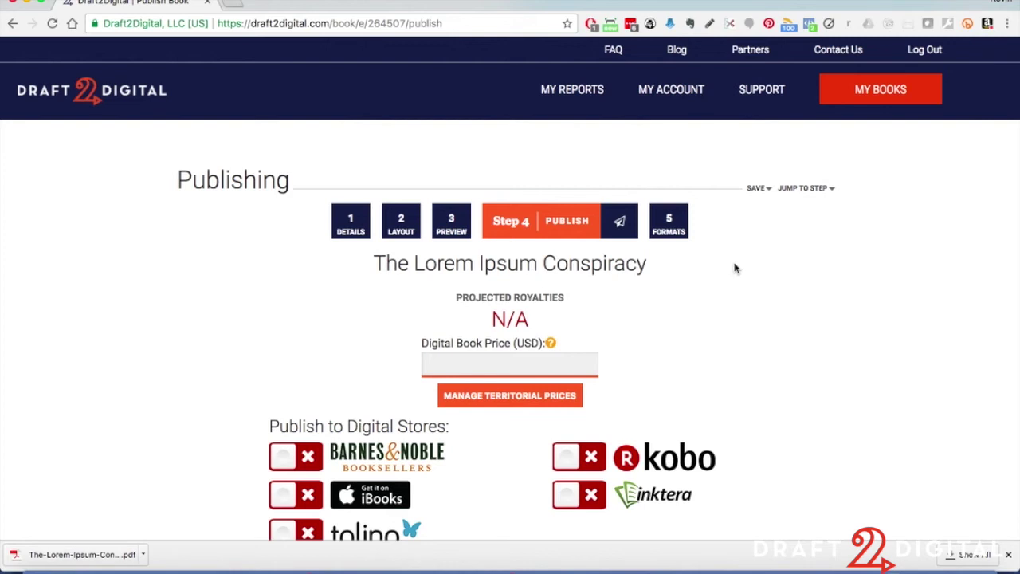
# Review the digital stores, subscription services and library options on the Publishing page, and show the help for the Digital Book Price.
pyautogui.scroll(-3, 735, 268)
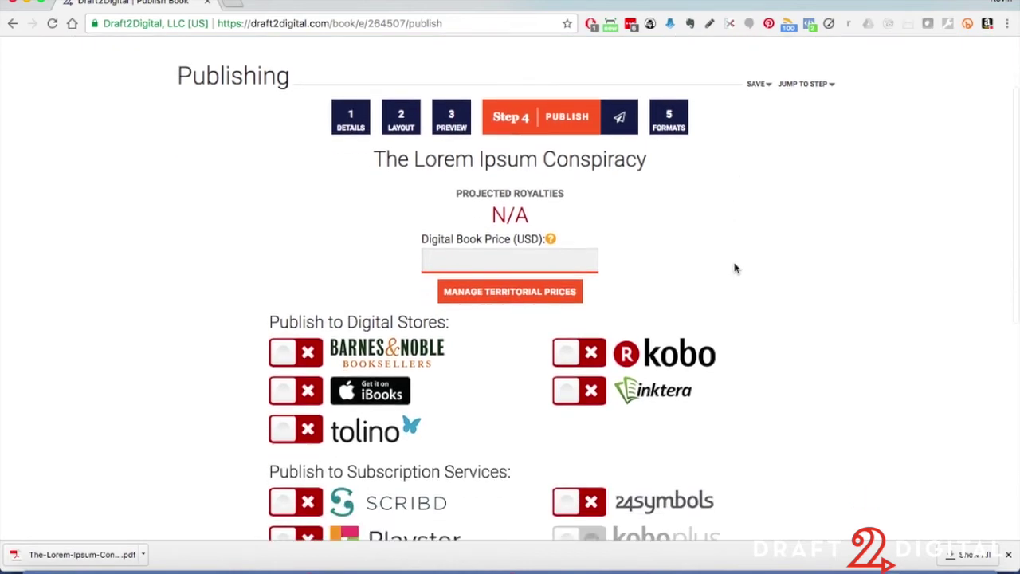
pyautogui.scroll(-5, 736, 269)
pyautogui.scroll(-1, 736, 269)
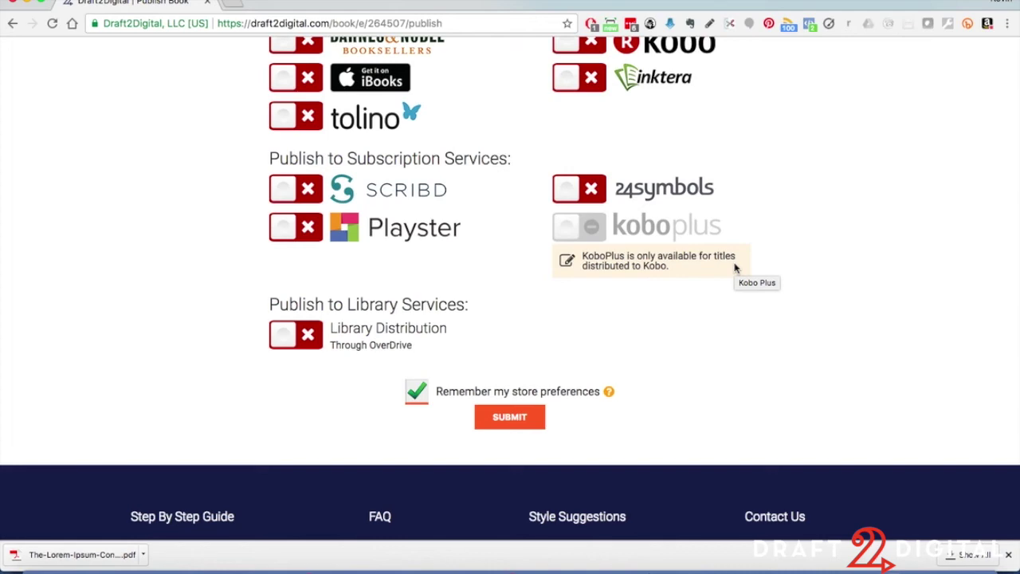
pyautogui.scroll(5, 735, 269)
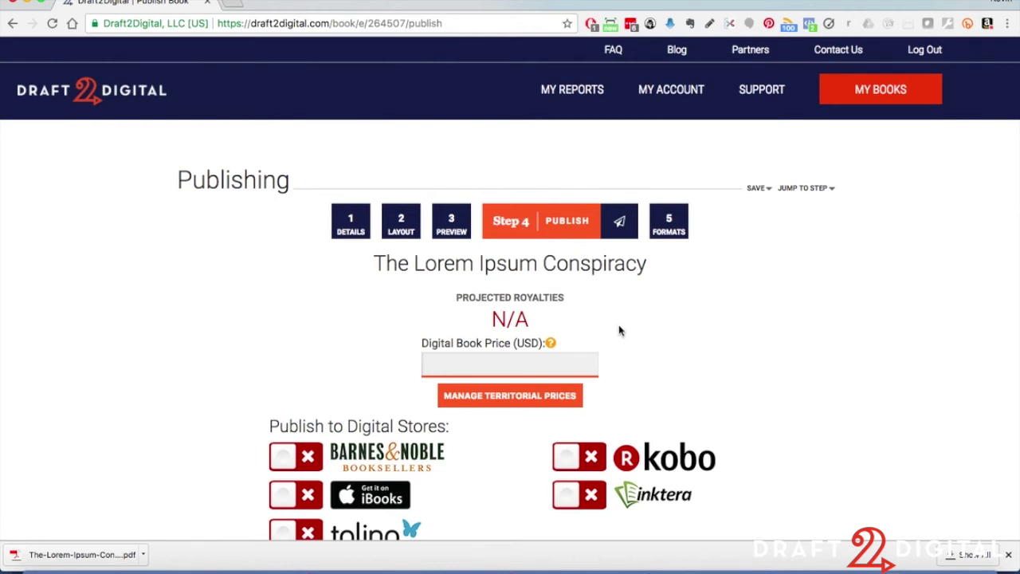
pyautogui.scroll(-1, 620, 330)
pyautogui.moveTo(552, 342)
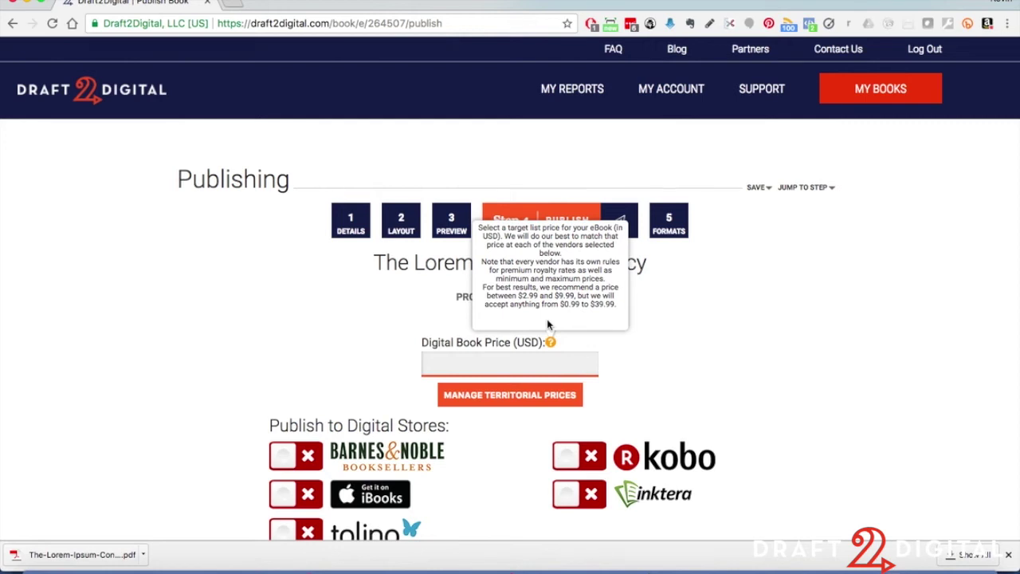
# Set the digital book price to 4.99 USD and look over the stores, subscription services and library options.
pyautogui.click(575, 369)
pyautogui.write('4.99')
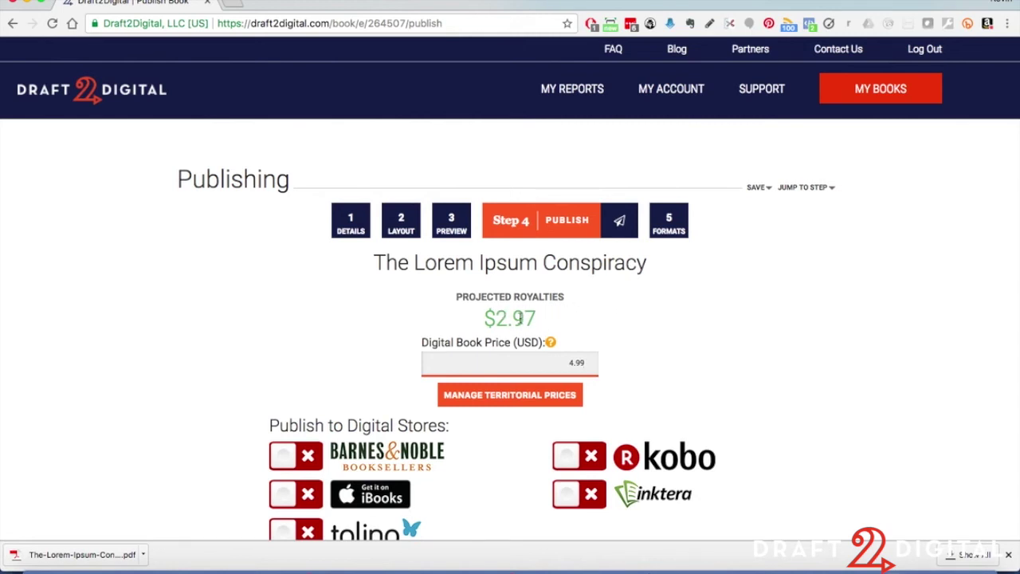
pyautogui.scroll(-2, 562, 319)
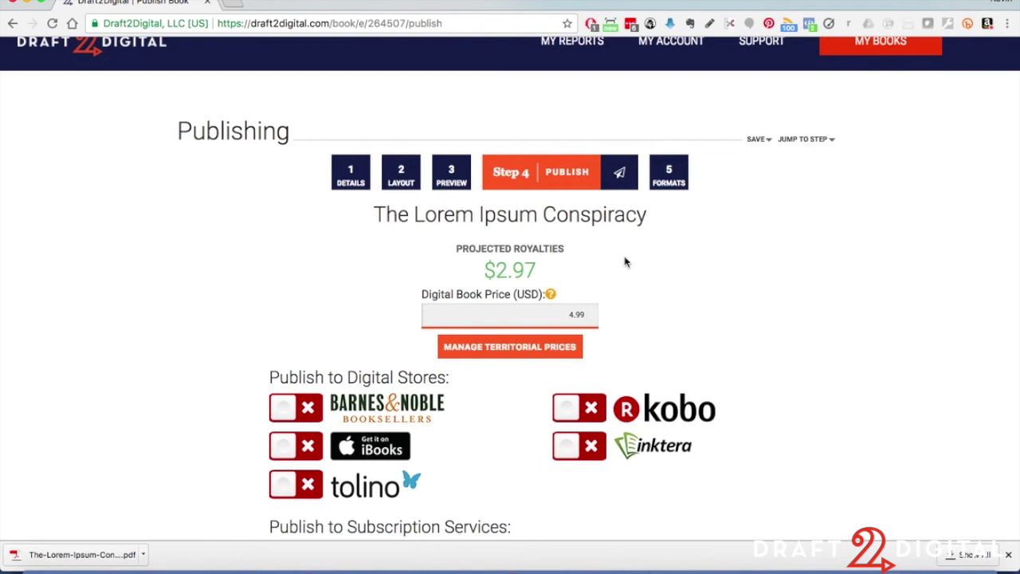
pyautogui.scroll(-5, 626, 262)
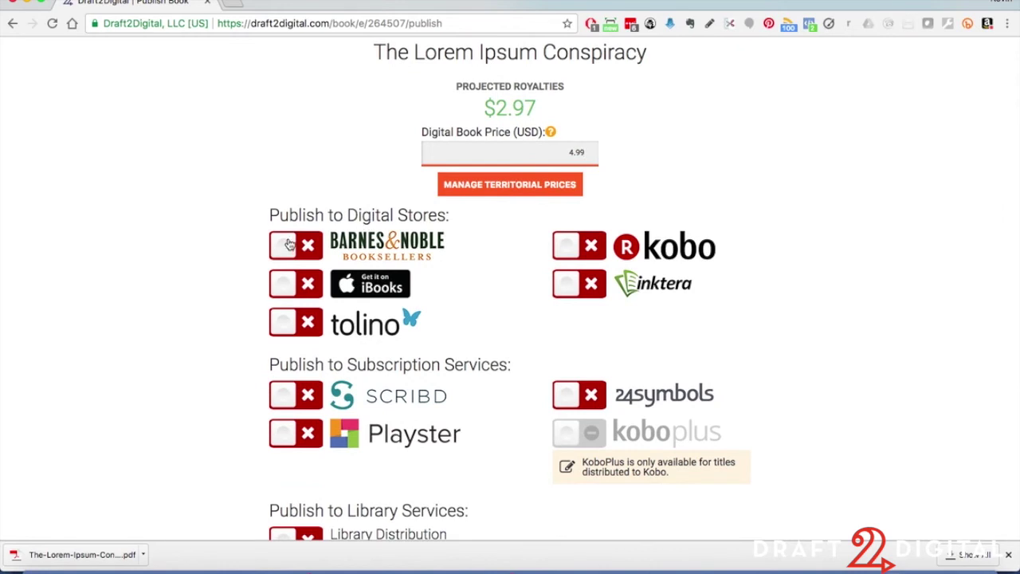
pyautogui.scroll(-3, 290, 244)
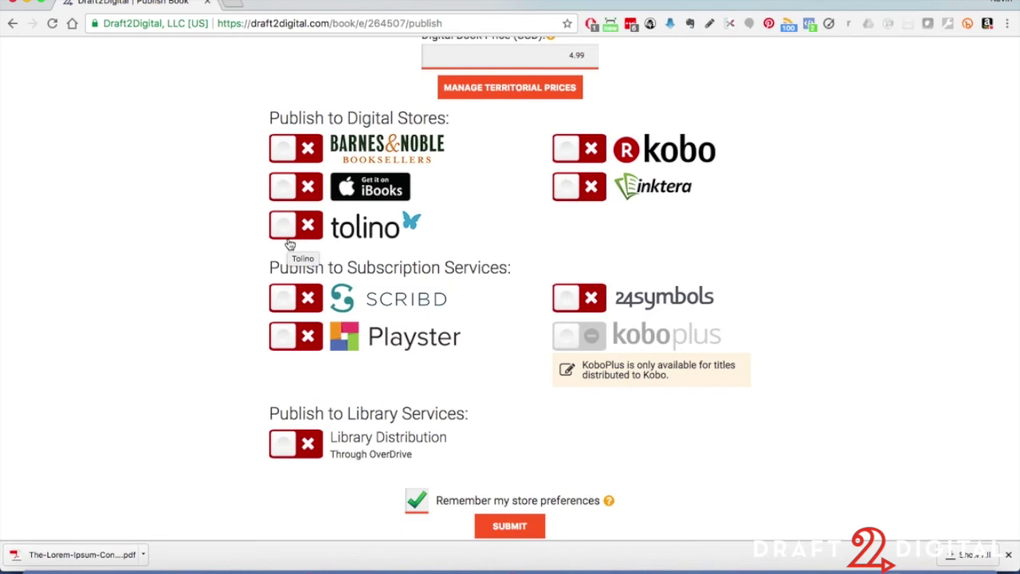
pyautogui.scroll(1, 289, 244)
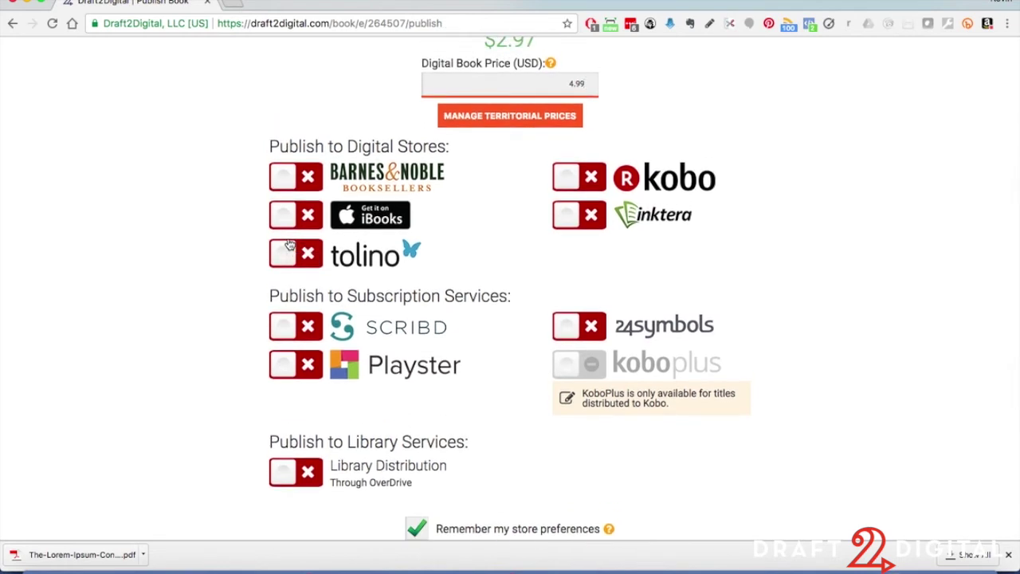
pyautogui.scroll(1, 290, 245)
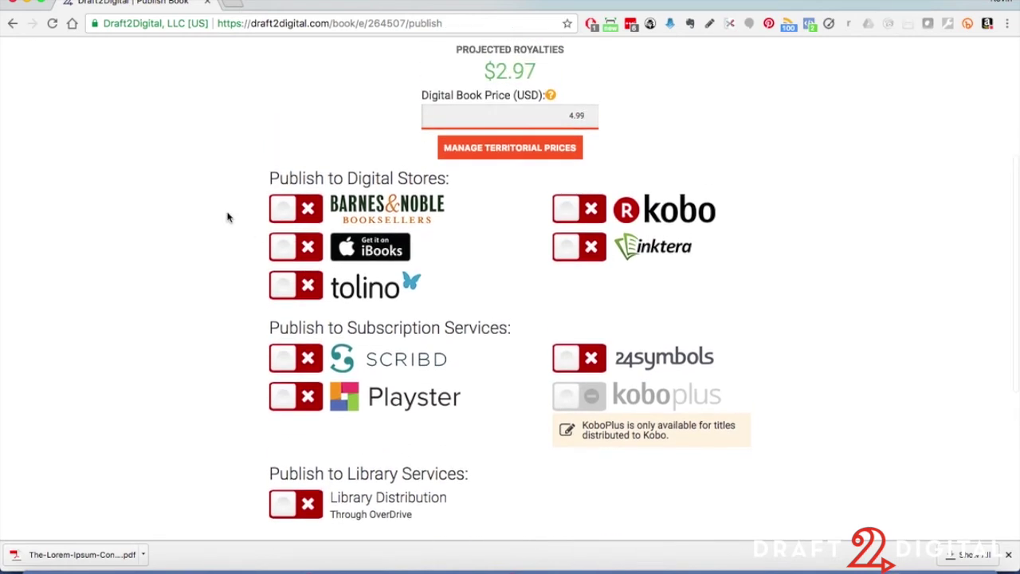
# Enable distribution to Barnes & Noble, Kobo, Inktera, 24symbols and Kobo Plus.
pyautogui.click(289, 218)
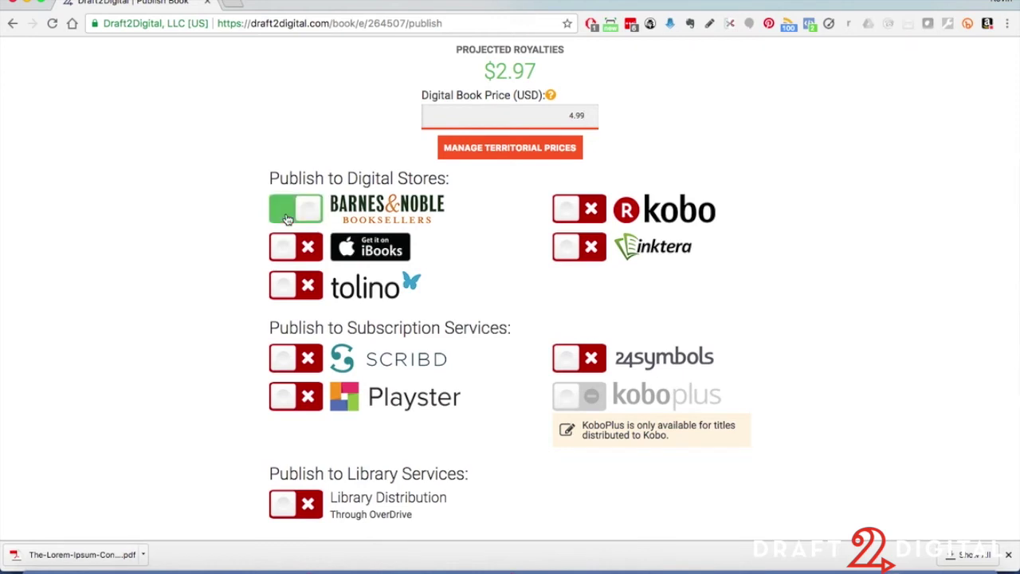
pyautogui.click(570, 211)
pyautogui.click(570, 254)
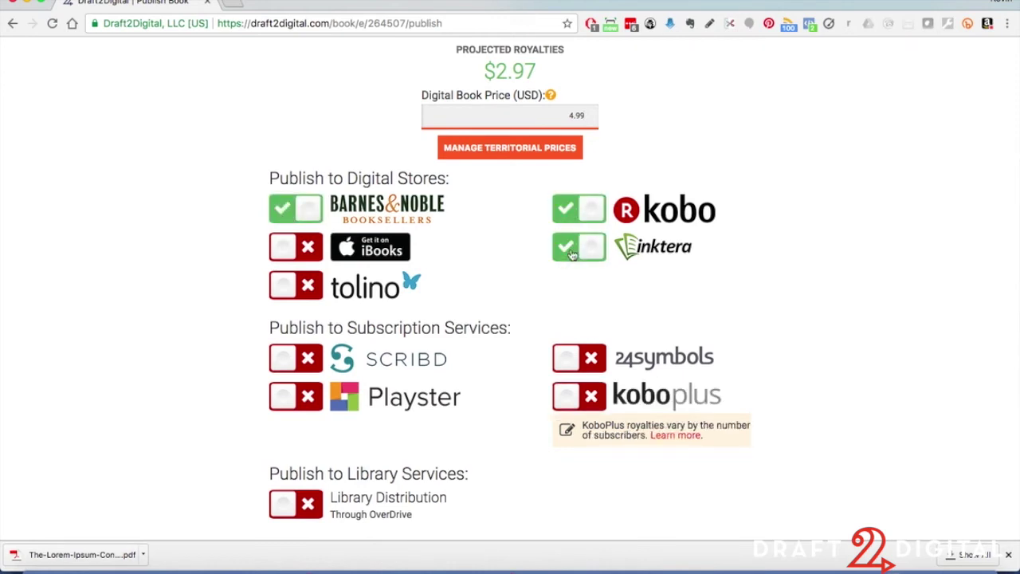
pyautogui.click(571, 360)
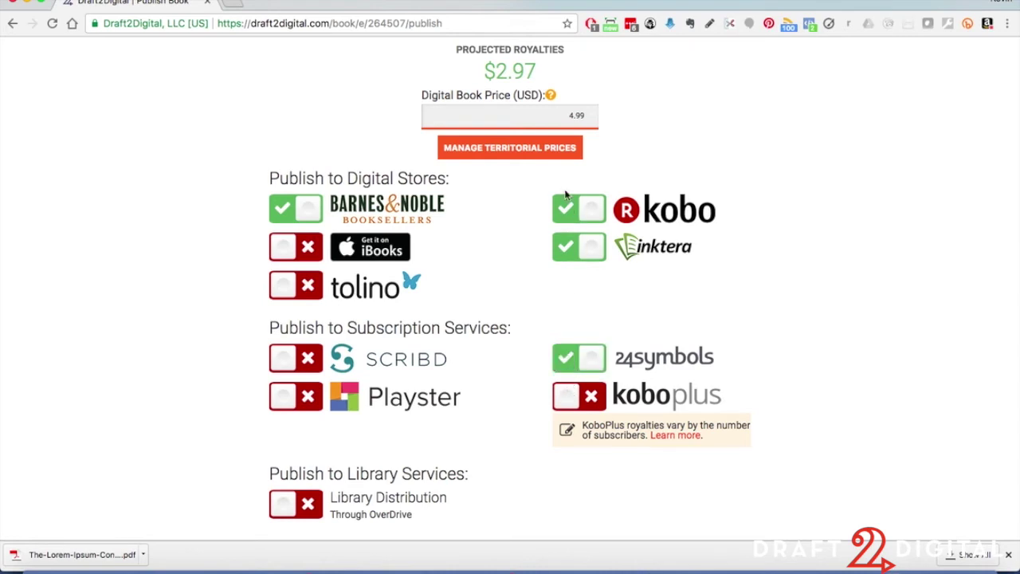
pyautogui.click(586, 211)
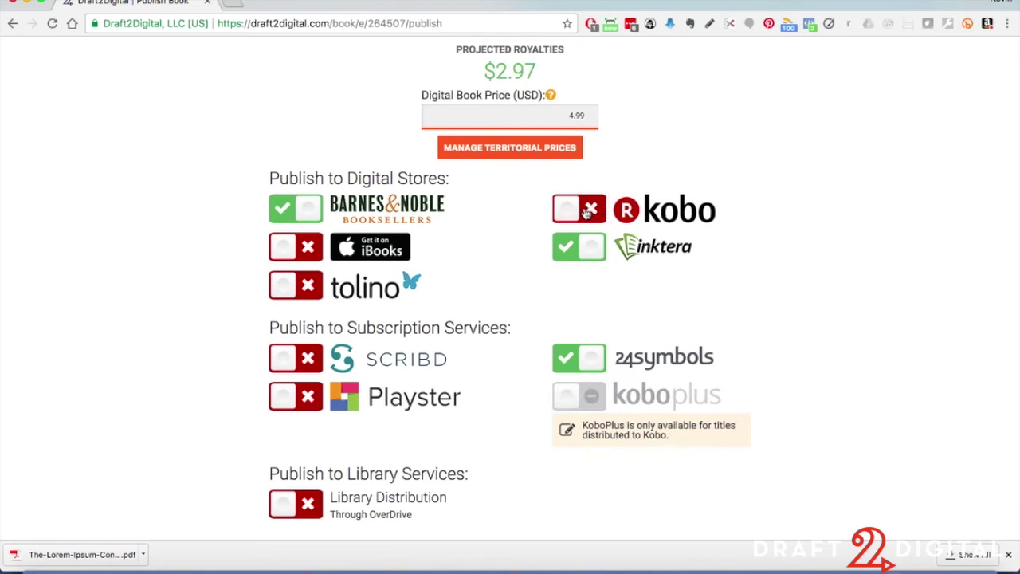
pyautogui.click(586, 211)
pyautogui.click(564, 397)
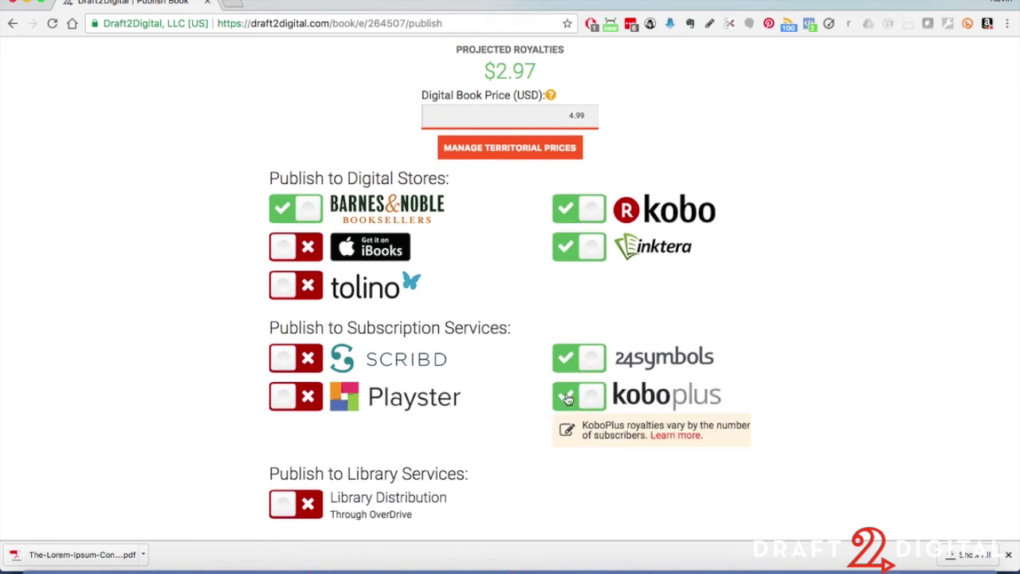
# Enable distribution to iBooks, tolino, Scribd and Playster.
pyautogui.click(284, 254)
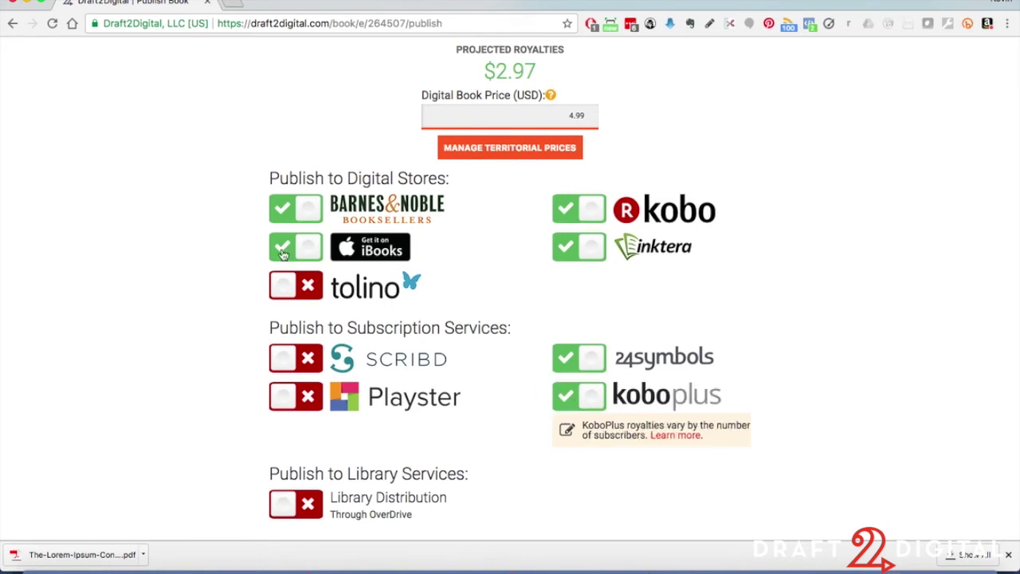
pyautogui.click(283, 286)
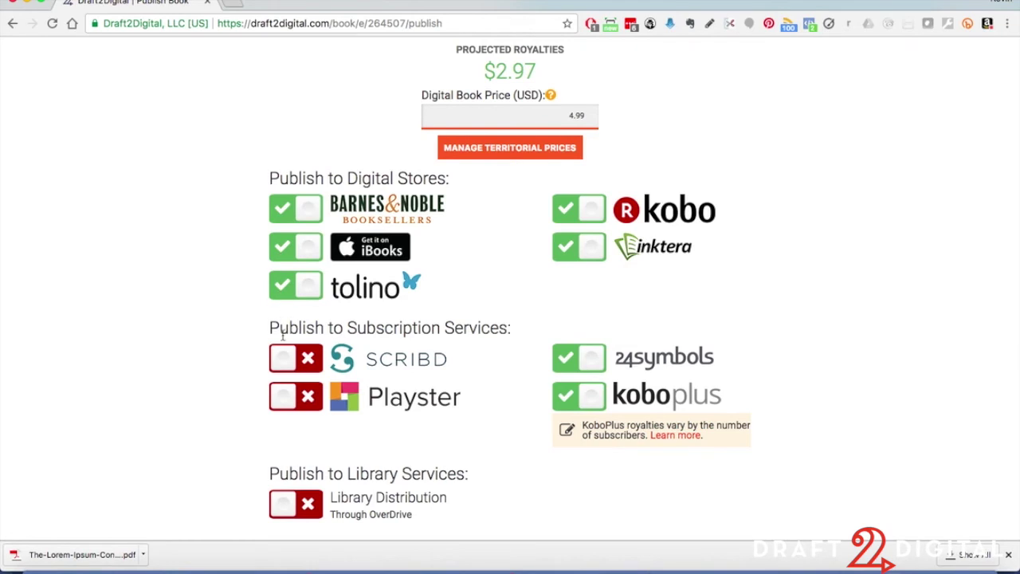
pyautogui.click(287, 360)
pyautogui.click(288, 397)
# Enable library distribution through OverDrive and set the library book price to 0.99 USD.
pyautogui.scroll(-4, 287, 396)
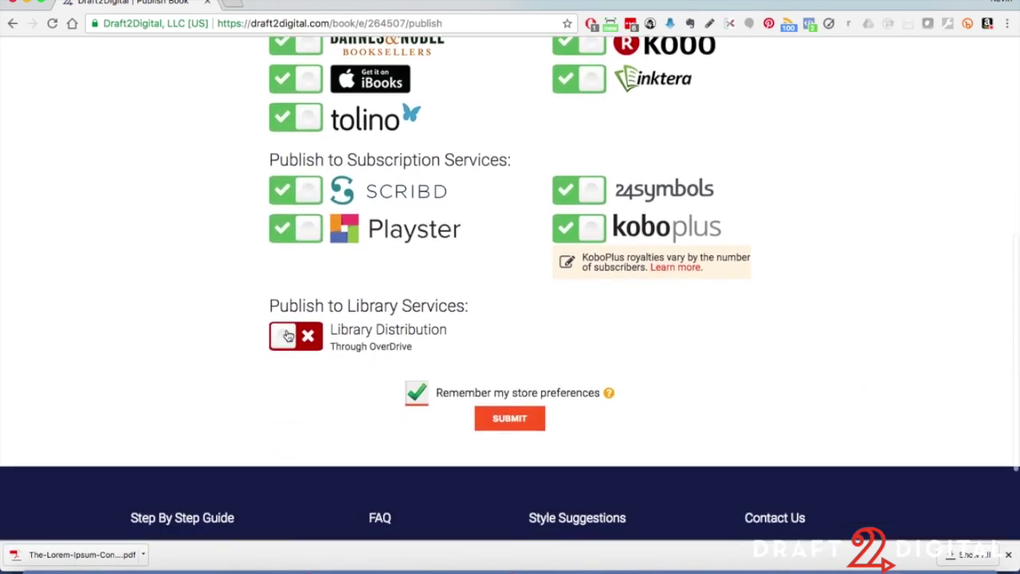
pyautogui.click(288, 336)
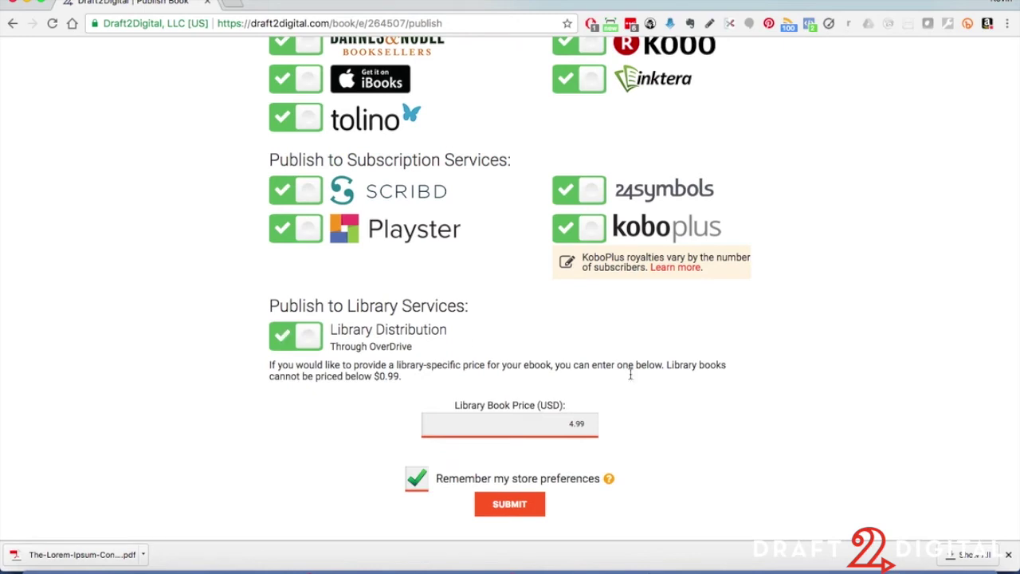
pyautogui.doubleClick(568, 425)
pyautogui.write('9.99')
pyautogui.press('BackSpace')
pyautogui.press('BackSpace')
pyautogui.press('BackSpace')
pyautogui.write('.99')
pyautogui.scroll(-2, 741, 386)
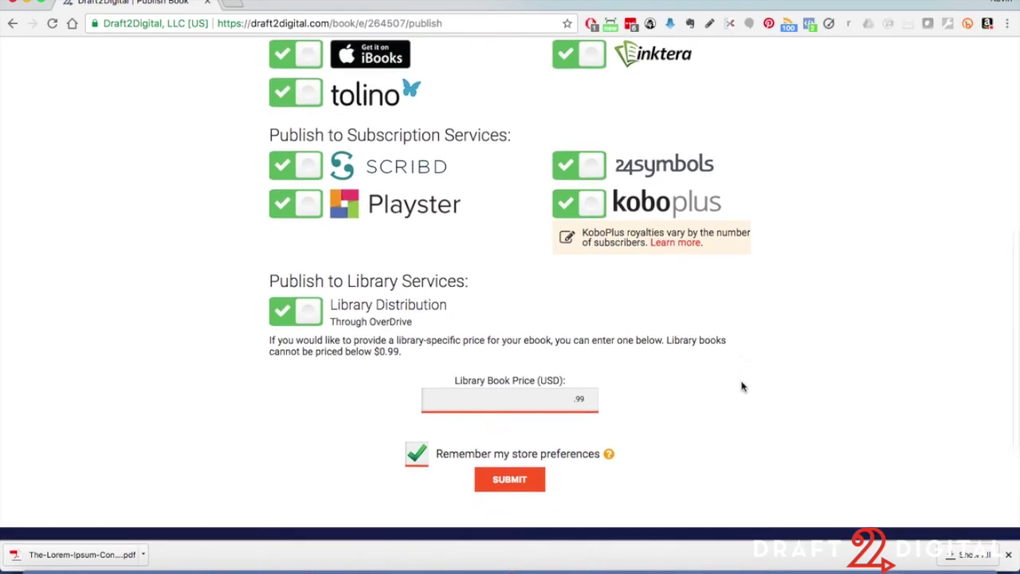
pyautogui.scroll(-2, 742, 387)
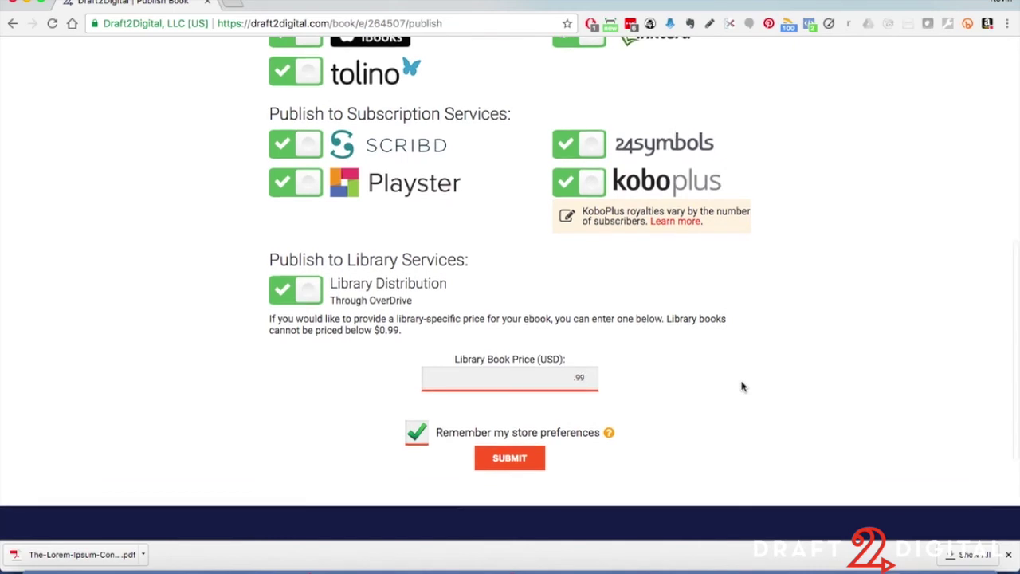
# Switch Playster off and back on, and disable distribution to Barnes & Noble and Kobo.
pyautogui.moveTo(611, 388)
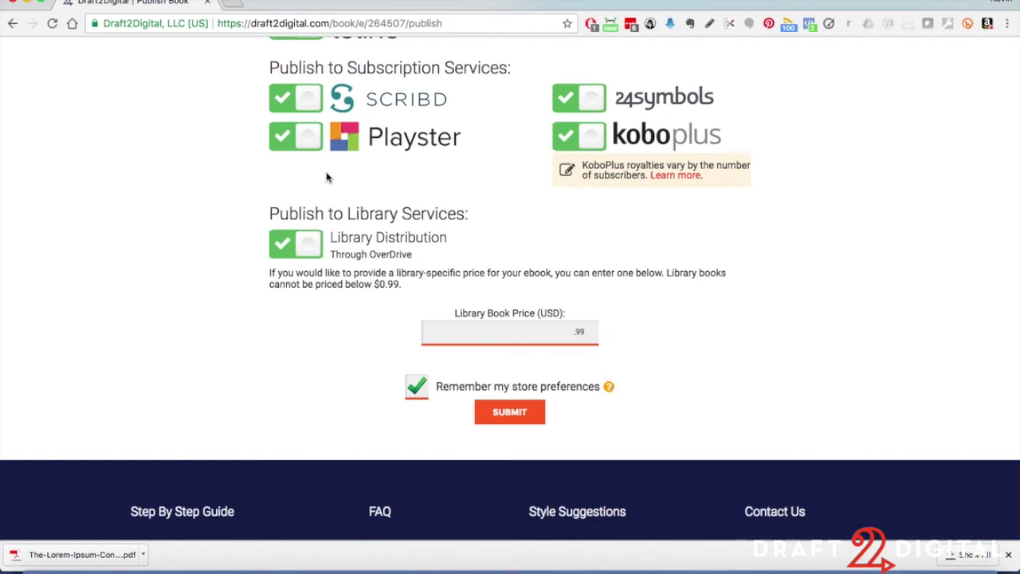
pyautogui.click(285, 140)
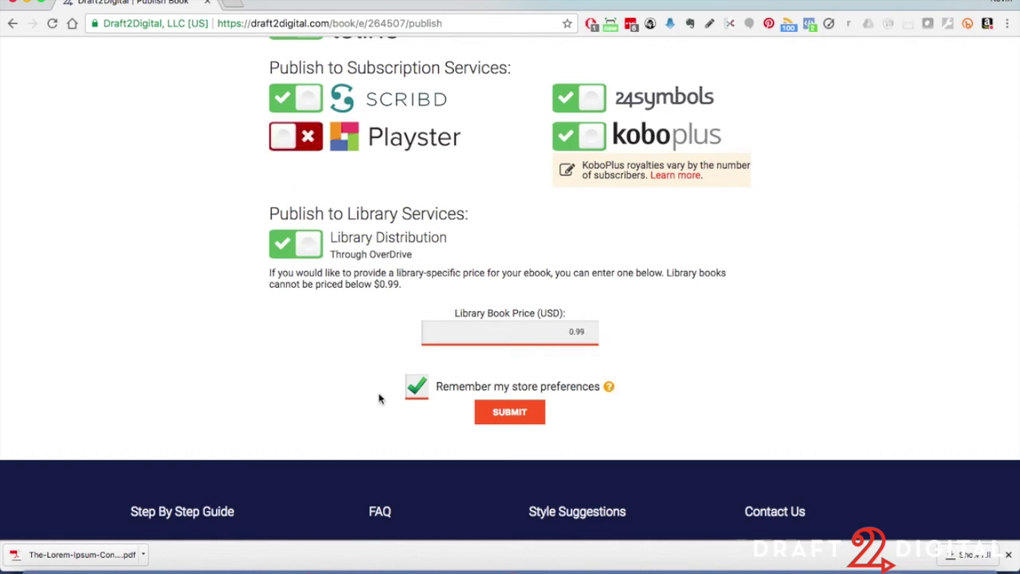
pyautogui.click(295, 137)
pyautogui.scroll(4, 406, 154)
pyautogui.scroll(1, 406, 155)
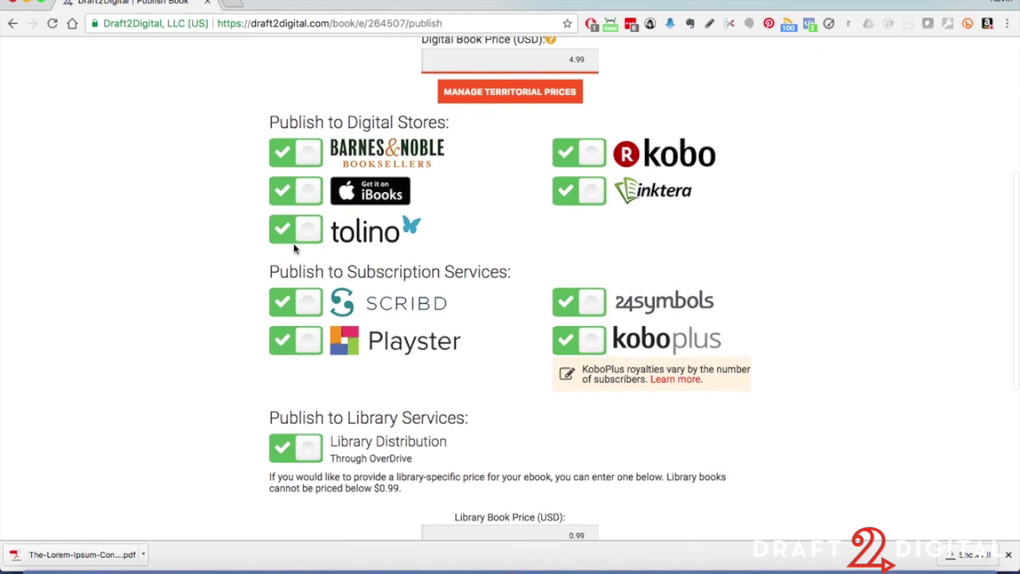
pyautogui.click(307, 152)
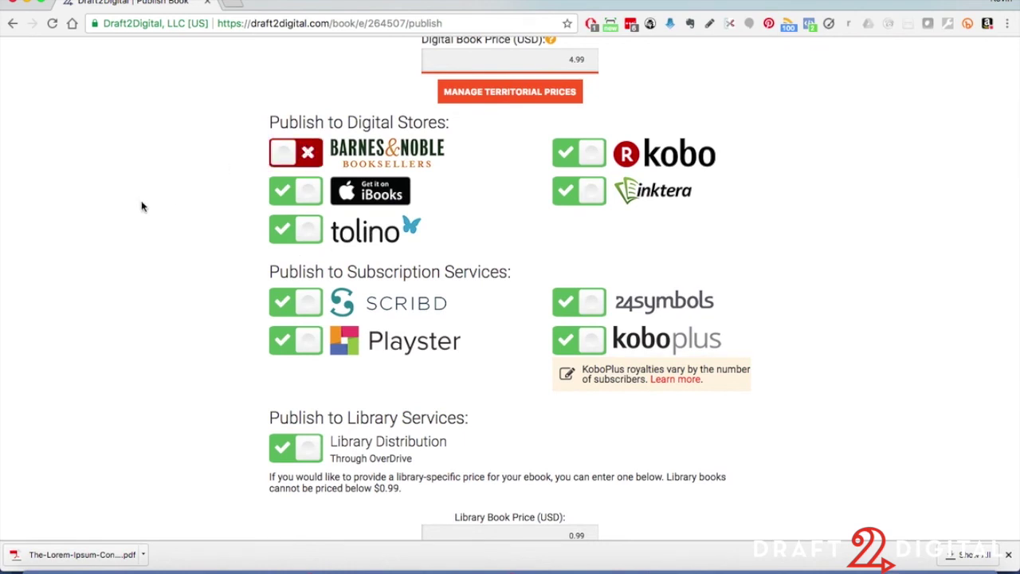
pyautogui.click(571, 151)
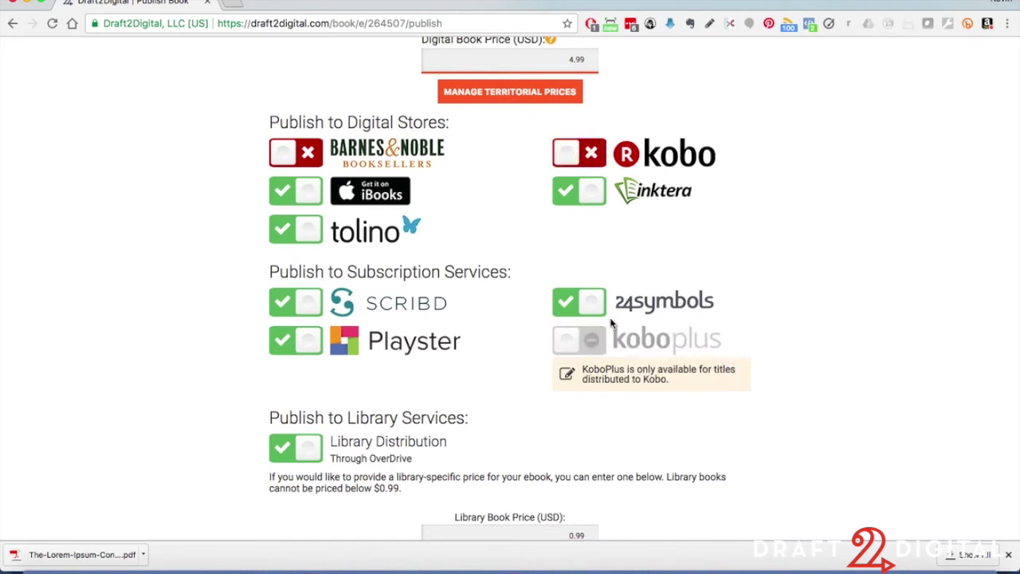
# Check the option for remembering store preferences, and re-enable distribution to Kobo and Barnes & Noble.
pyautogui.scroll(-5, 612, 323)
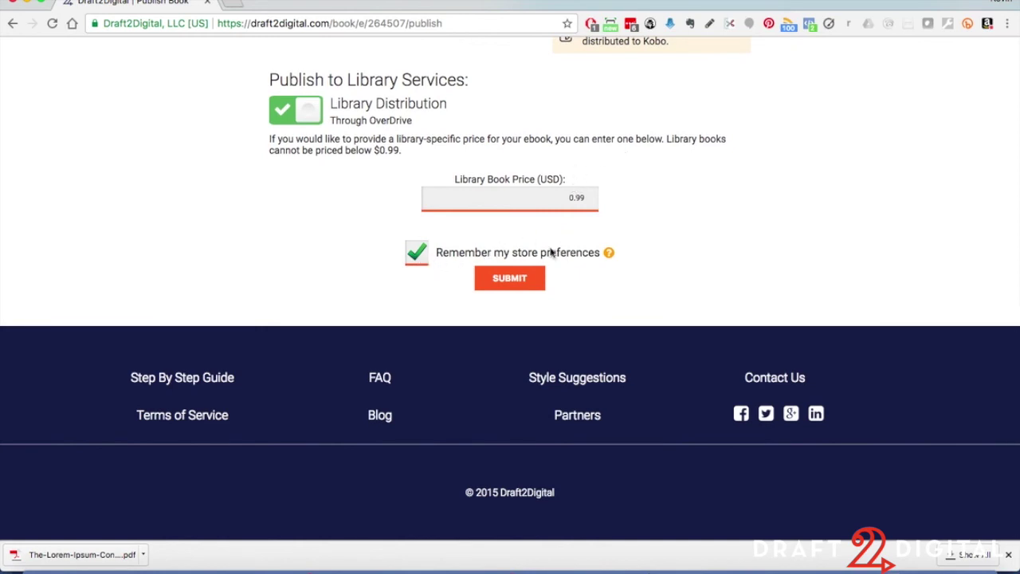
pyautogui.moveTo(610, 255)
pyautogui.scroll(5, 519, 234)
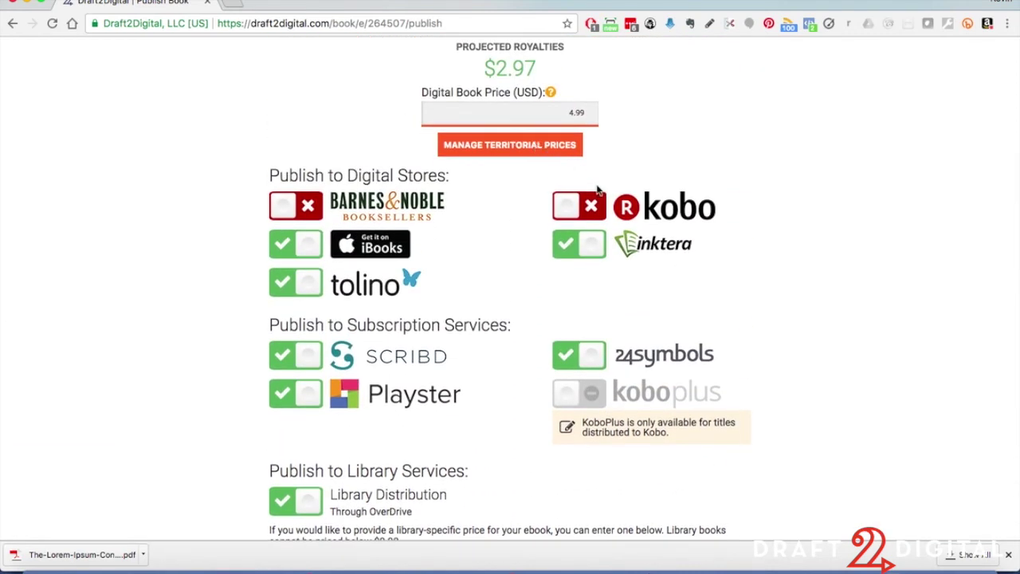
pyautogui.click(569, 209)
pyautogui.click(283, 213)
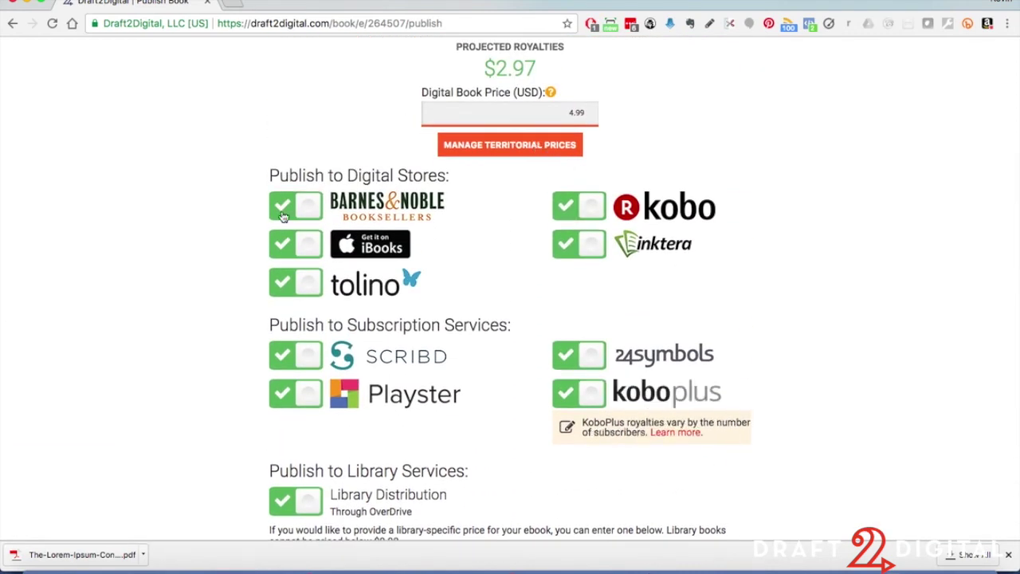
pyautogui.scroll(-5, 283, 214)
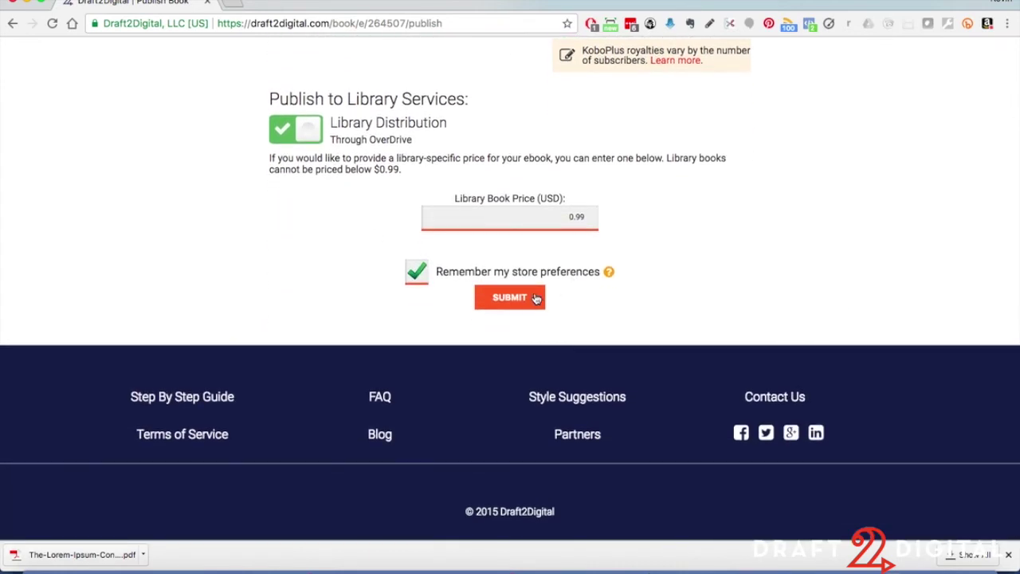
# Disable every enabled store and subscription service, from Kobo and Inktera through Barnes & Noble, as well as library distribution.
pyautogui.scroll(5, 537, 299)
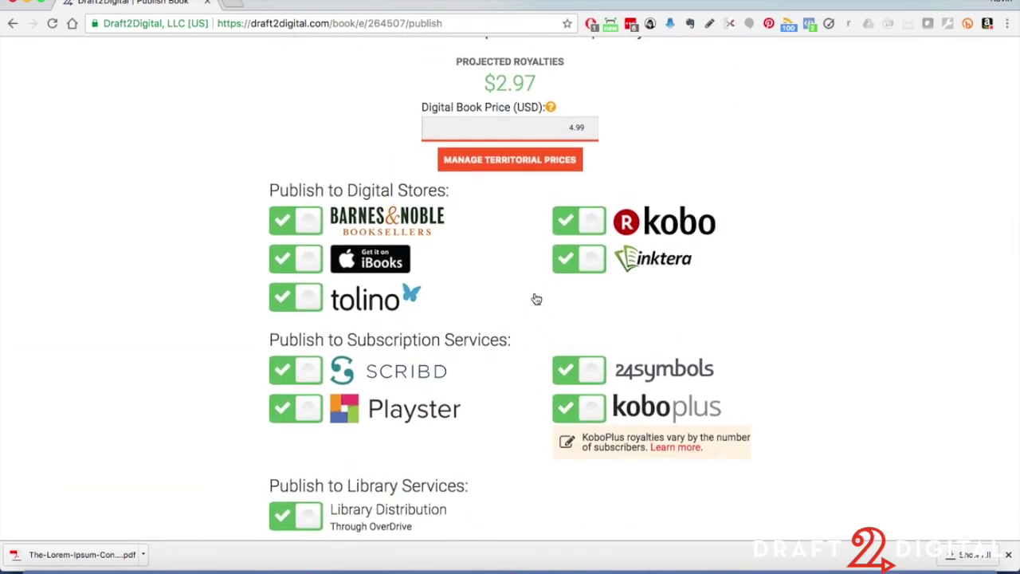
pyautogui.click(601, 220)
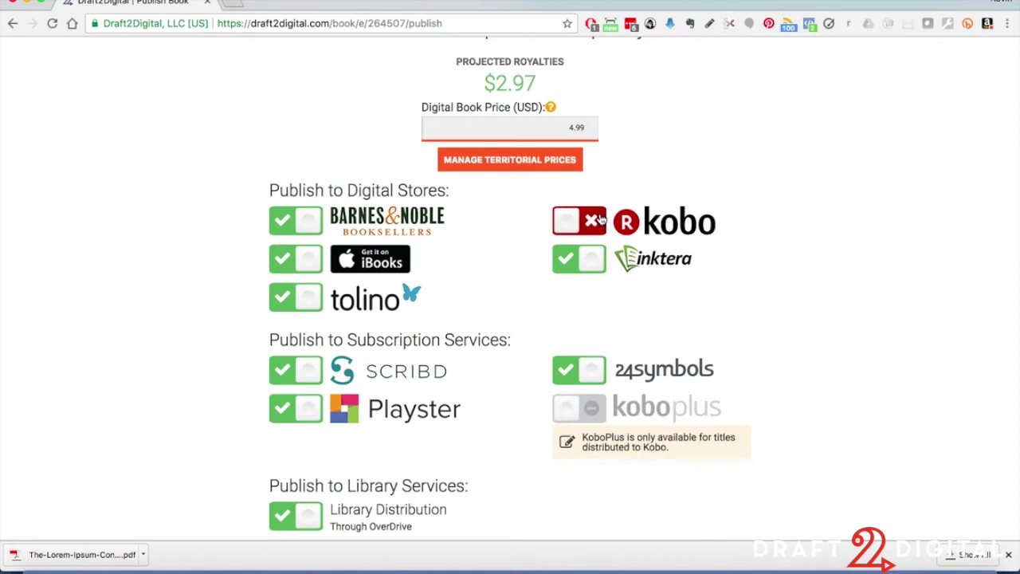
pyautogui.click(595, 266)
pyautogui.click(582, 377)
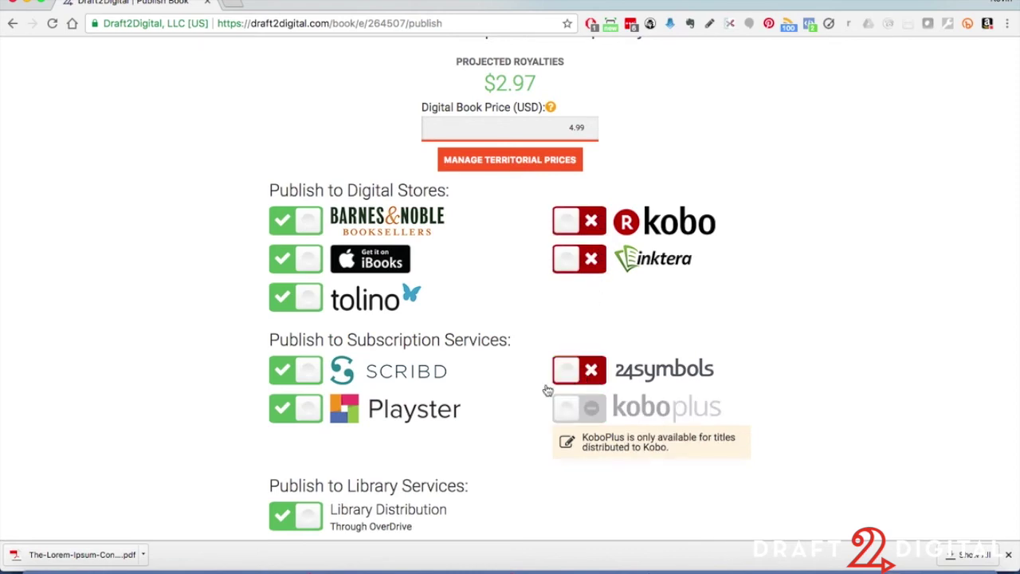
pyautogui.click(301, 517)
pyautogui.click(299, 415)
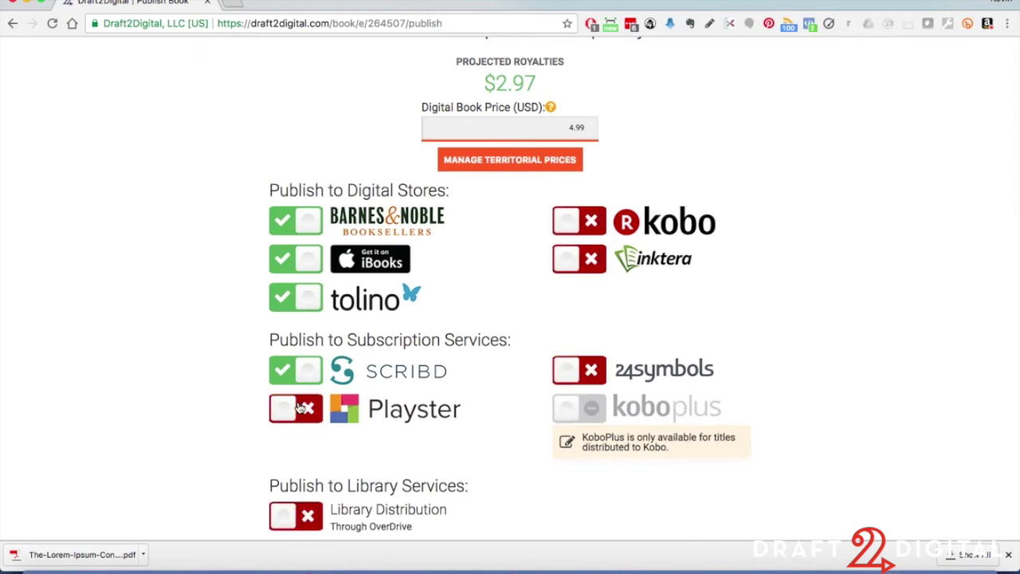
pyautogui.click(291, 373)
pyautogui.click(291, 307)
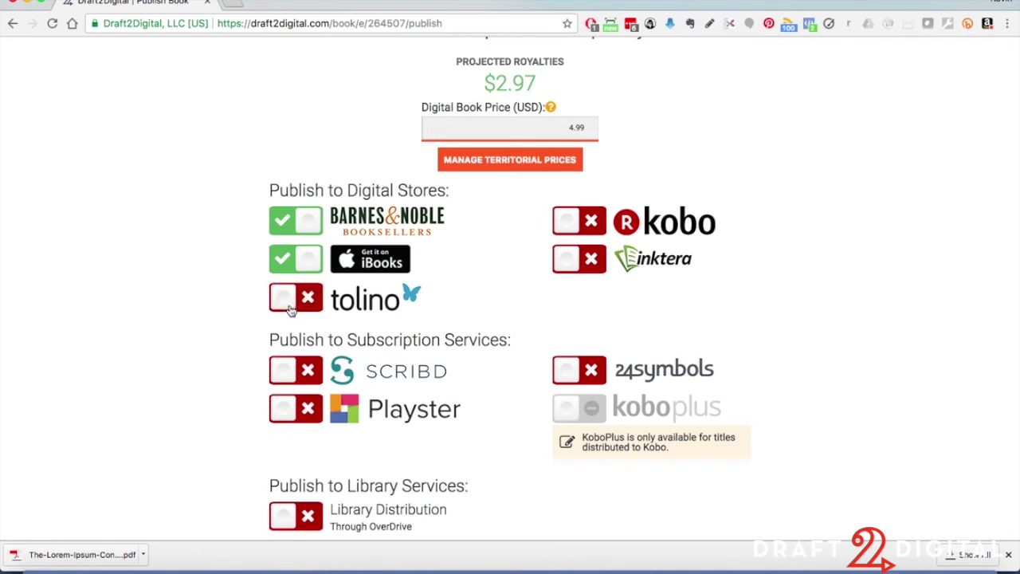
pyautogui.click(290, 255)
pyautogui.click(292, 230)
# Switch the option to remember store preferences off and back on, and recheck the price and store settings.
pyautogui.scroll(-1, 295, 278)
pyautogui.scroll(-5, 294, 274)
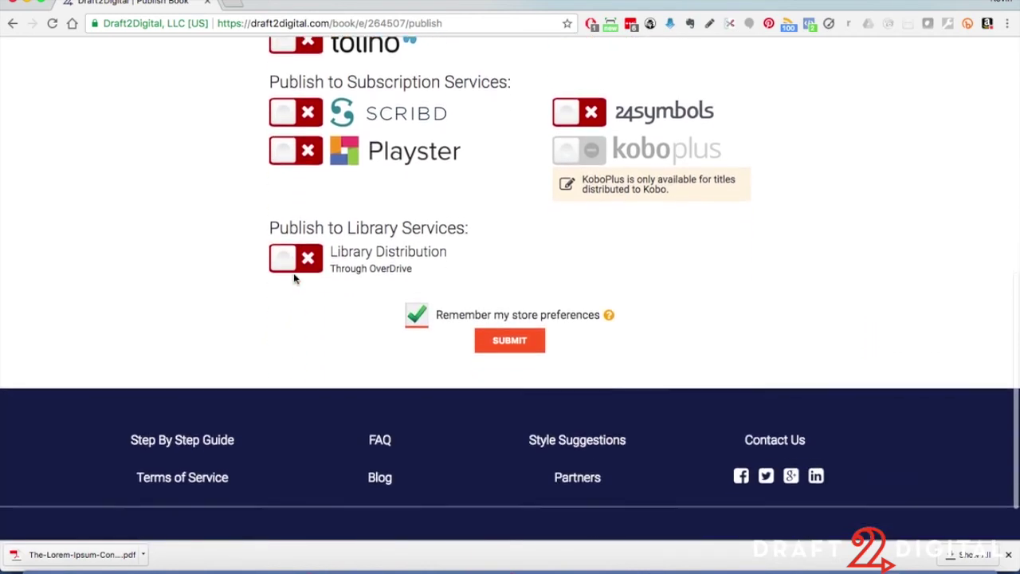
pyautogui.click(416, 310)
pyautogui.click(416, 310)
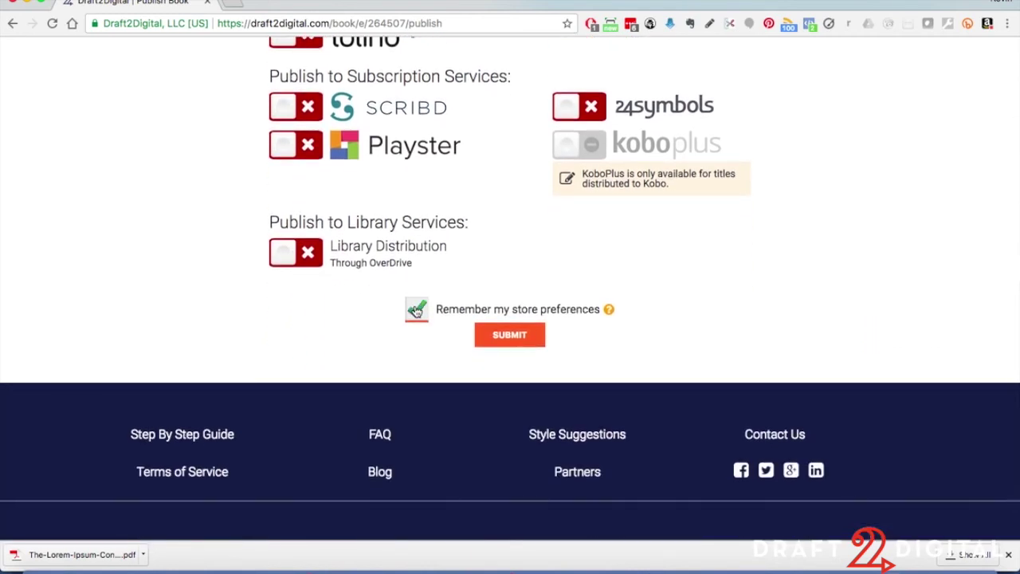
pyautogui.scroll(10, 517, 214)
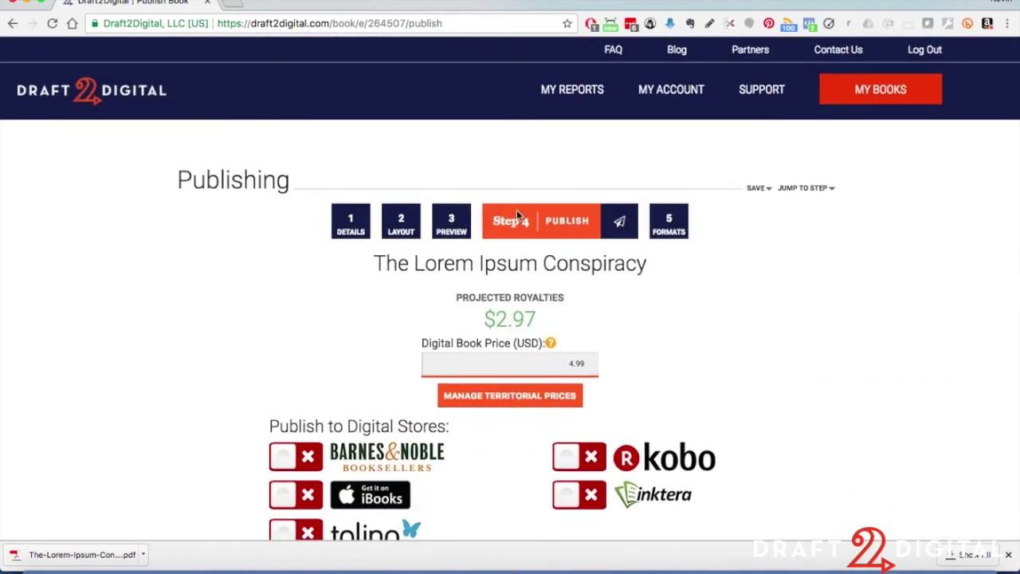
pyautogui.scroll(-8, 749, 235)
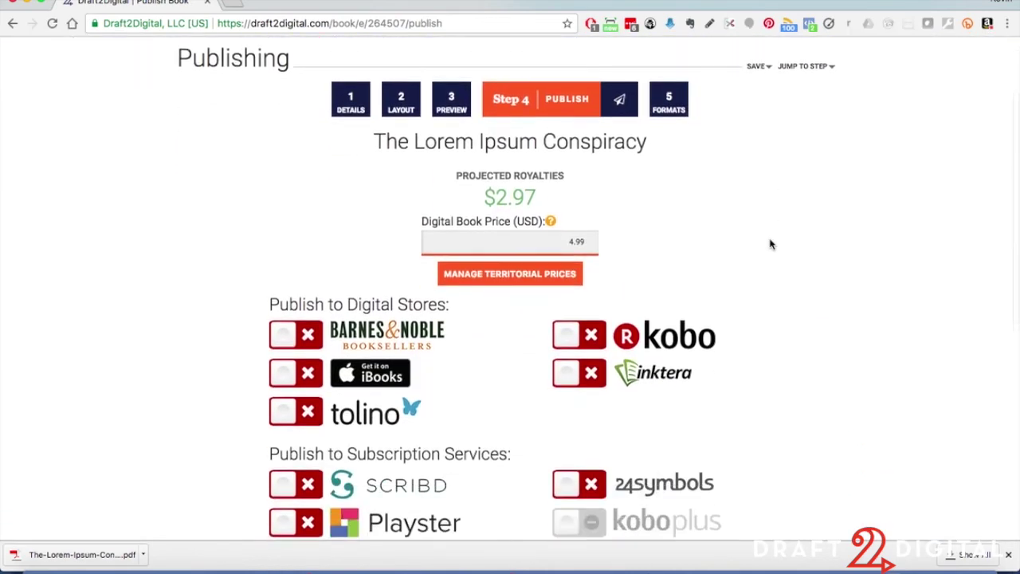
# Submit the book for publishing, declaring yourself the original creator and confirming the rights and terms of service.
pyautogui.scroll(-4, 770, 244)
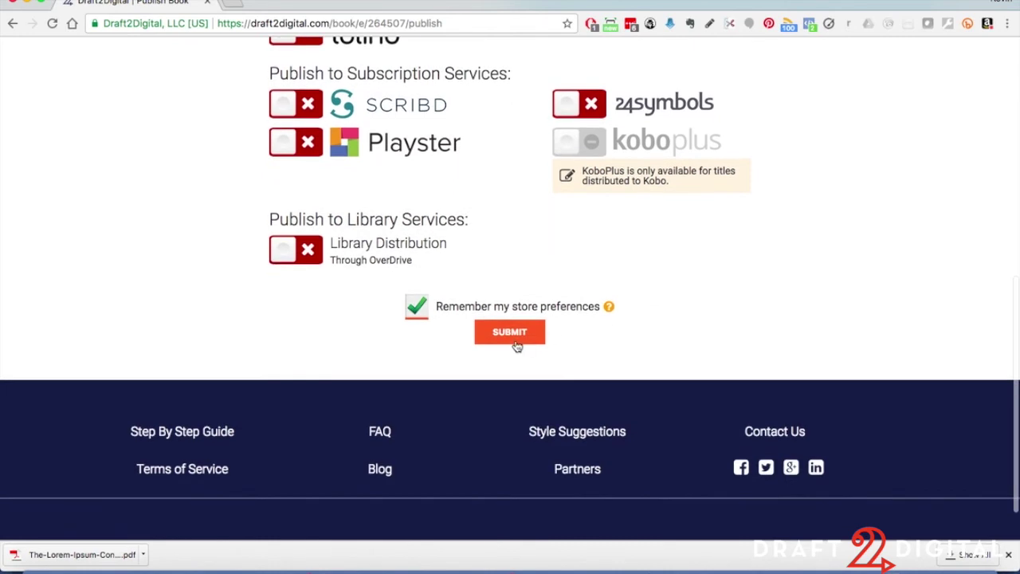
pyautogui.click(516, 338)
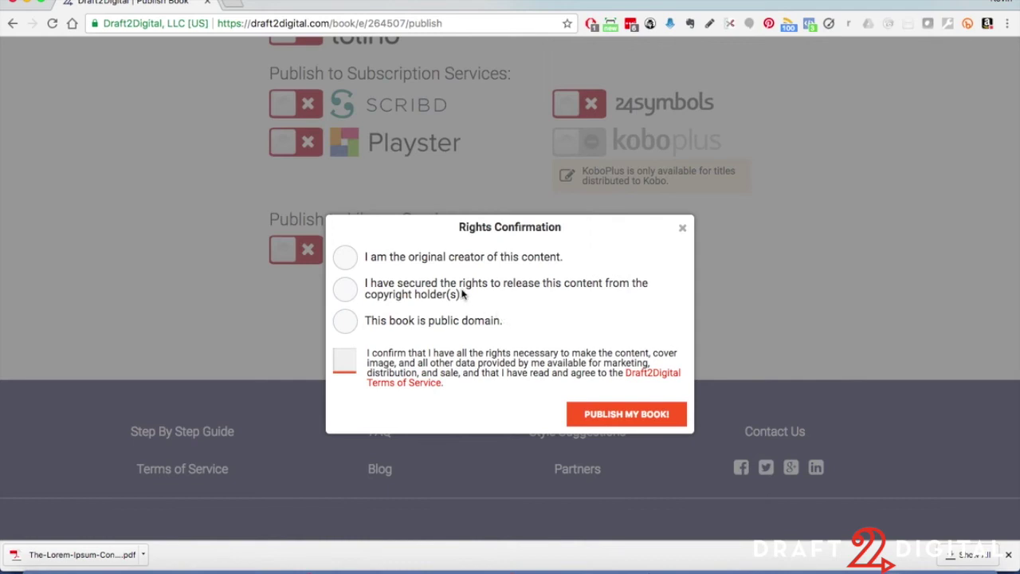
pyautogui.click(346, 257)
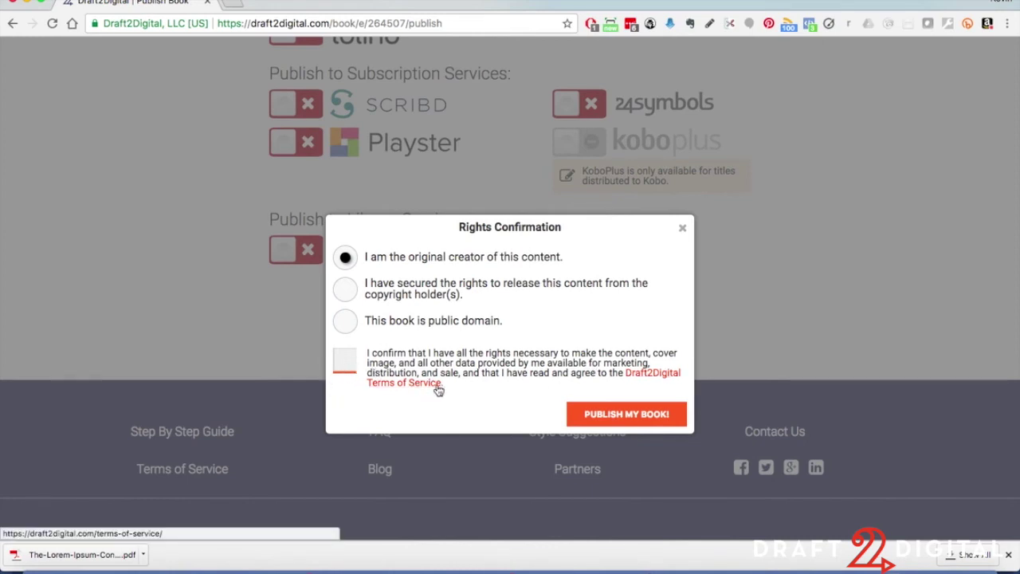
pyautogui.click(346, 364)
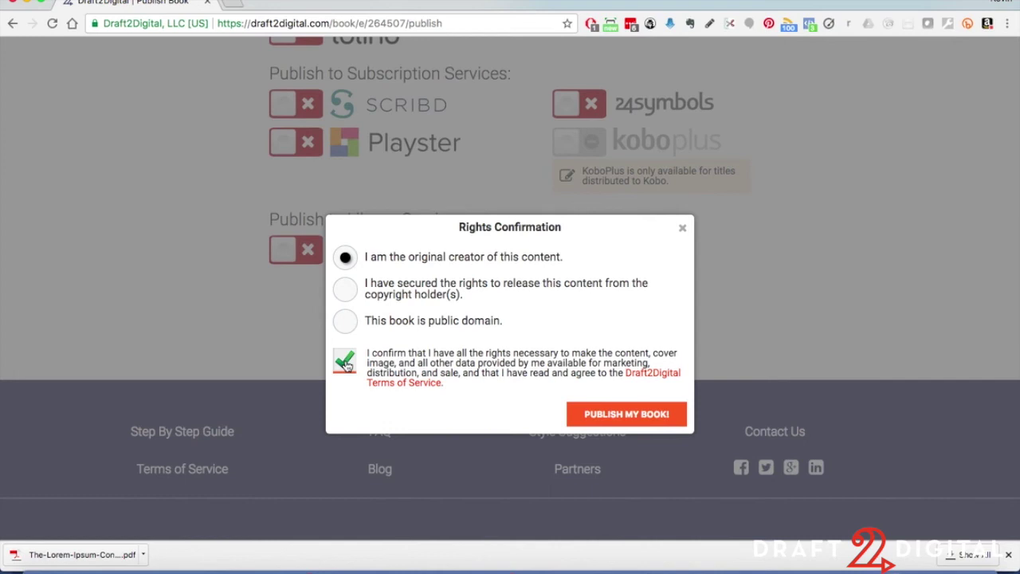
pyautogui.click(608, 415)
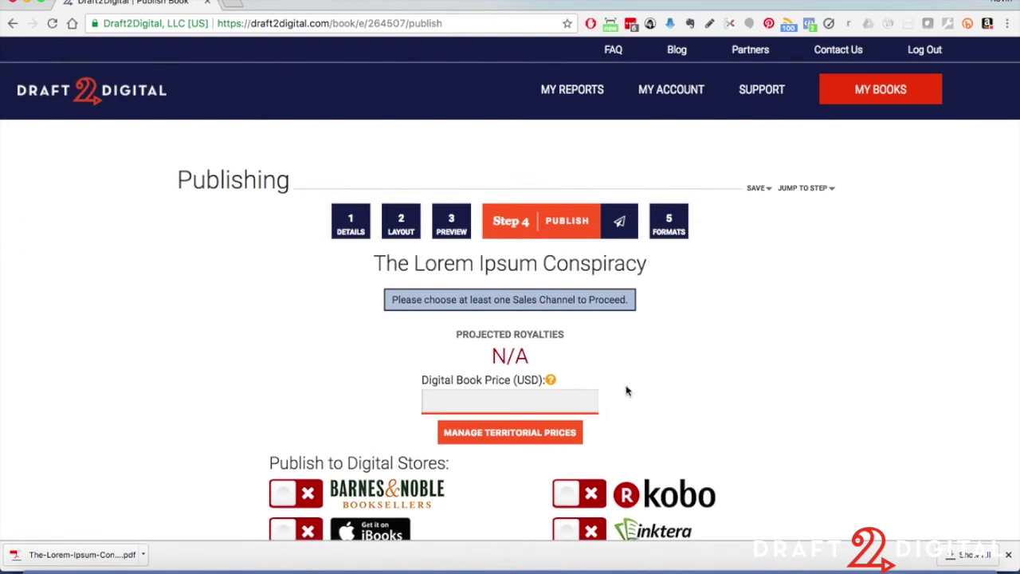
# Examine the publishing page's sales channel notice, price field, and store, subscription and library settings.
pyautogui.scroll(-3, 786, 340)
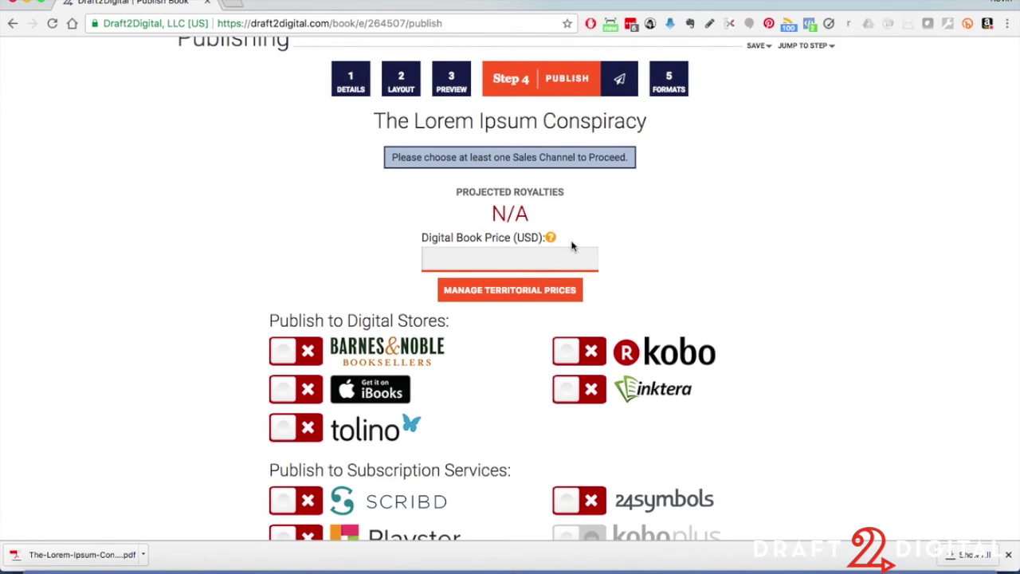
pyautogui.scroll(1, 571, 246)
pyautogui.scroll(2, 571, 245)
pyautogui.scroll(-10, 571, 246)
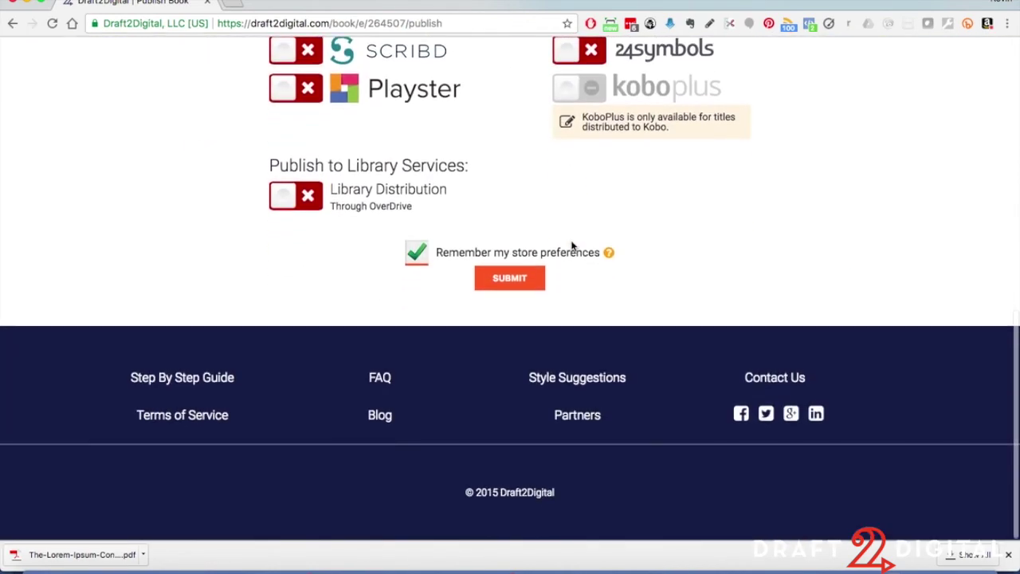
pyautogui.scroll(10, 571, 246)
pyautogui.scroll(-2, 571, 245)
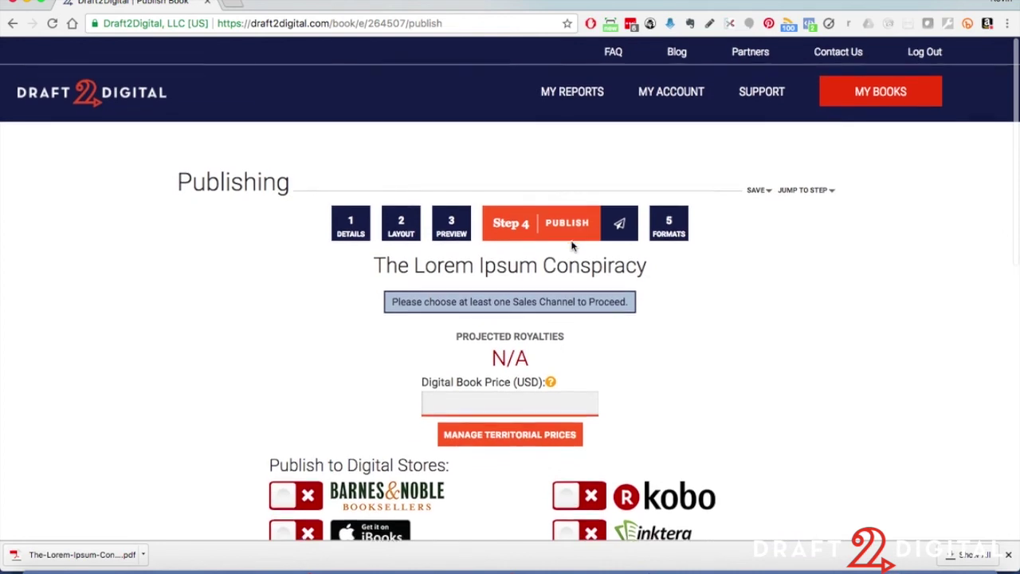
pyautogui.scroll(-2, 571, 246)
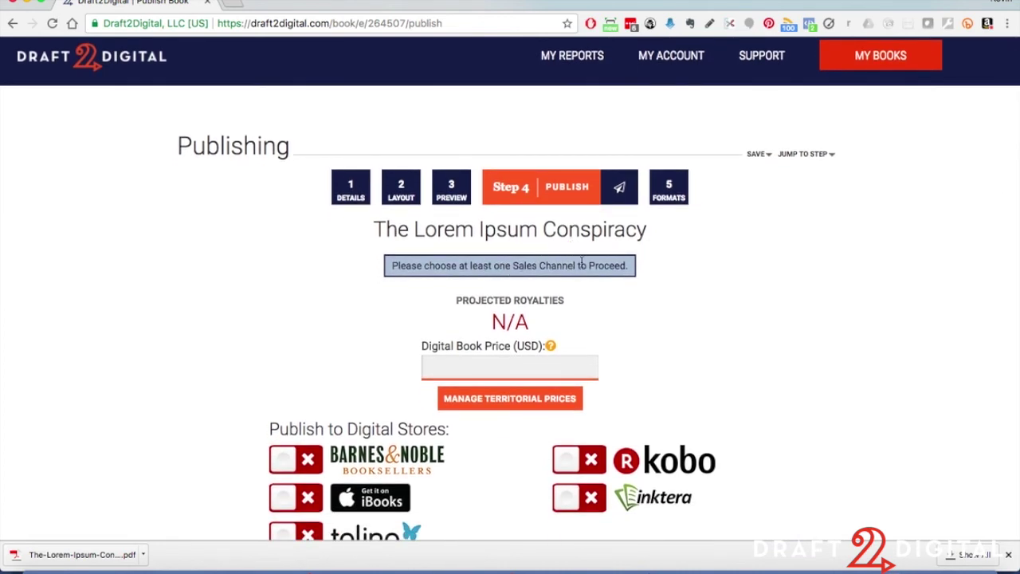
pyautogui.scroll(-5, 582, 263)
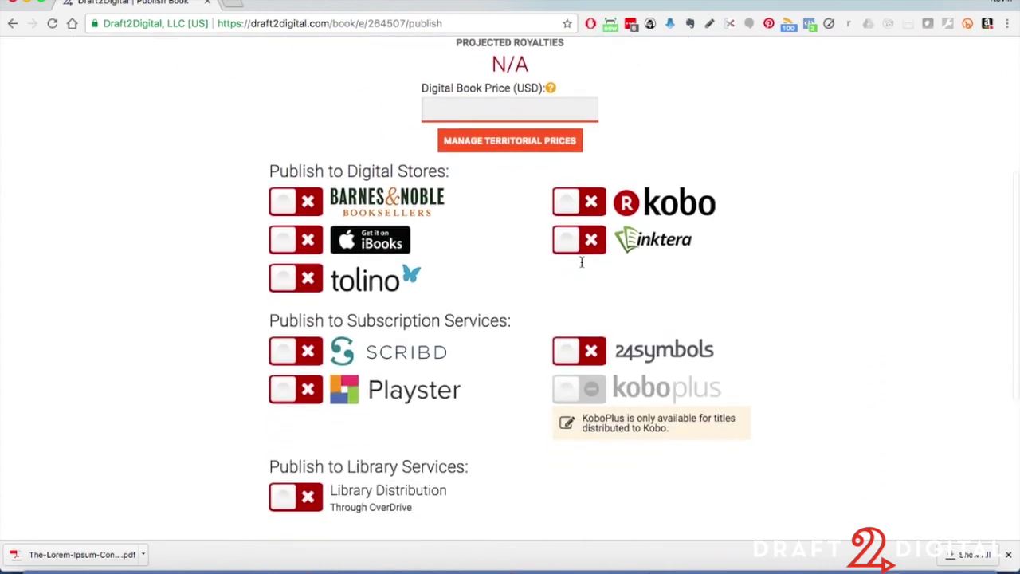
pyautogui.scroll(5, 582, 262)
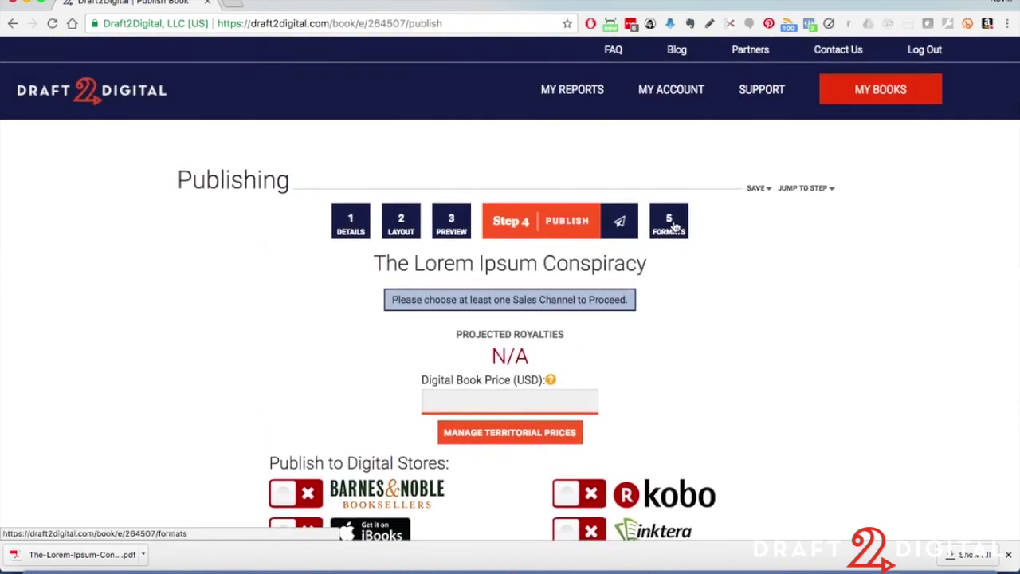
# Open the Formats step and review the Findaway Voices audiobook offer and the Paperback PDFs options.
pyautogui.click(674, 228)
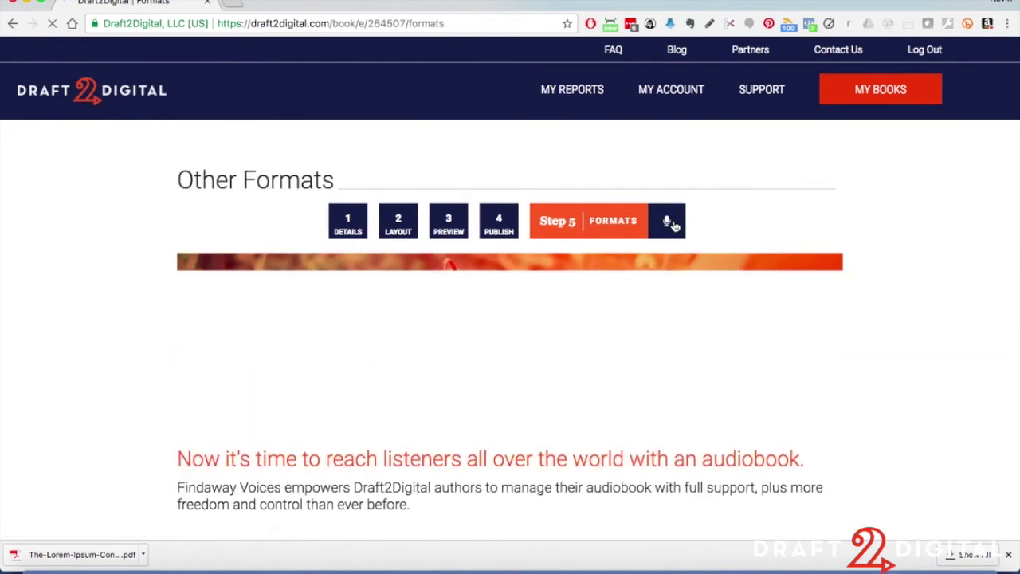
pyautogui.scroll(-3, 673, 226)
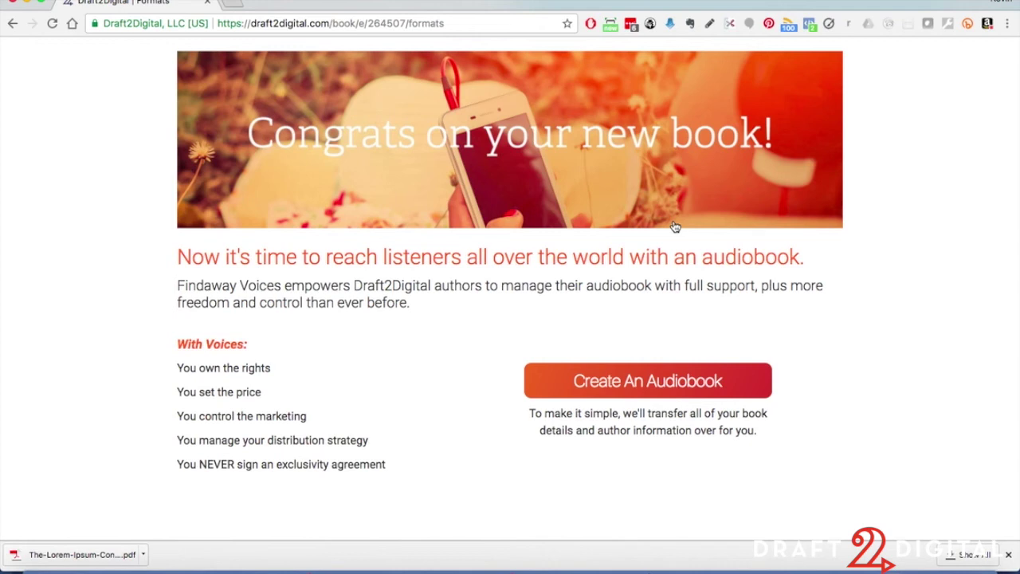
pyautogui.scroll(2, 761, 209)
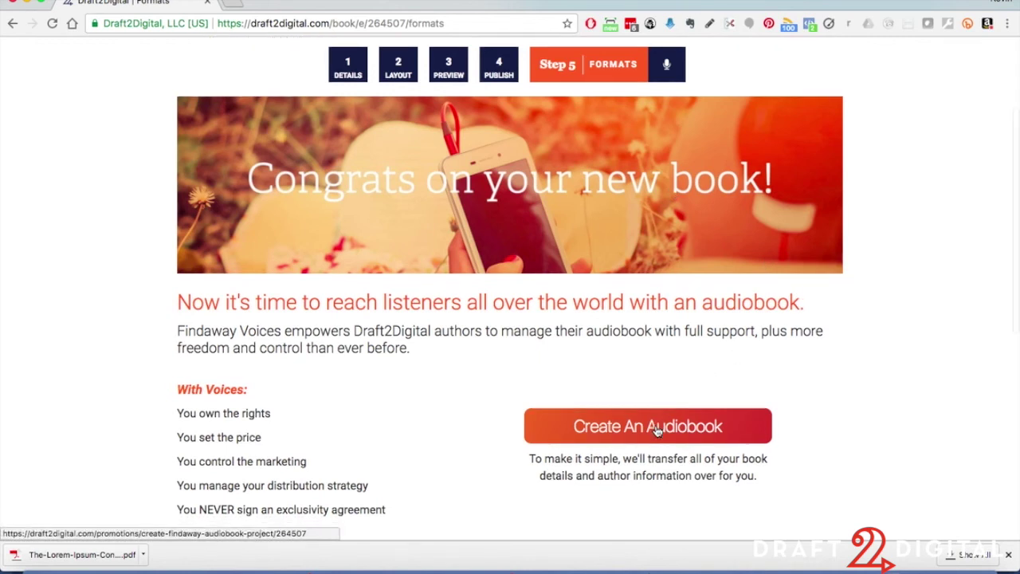
pyautogui.scroll(-2, 658, 431)
pyautogui.scroll(-5, 658, 431)
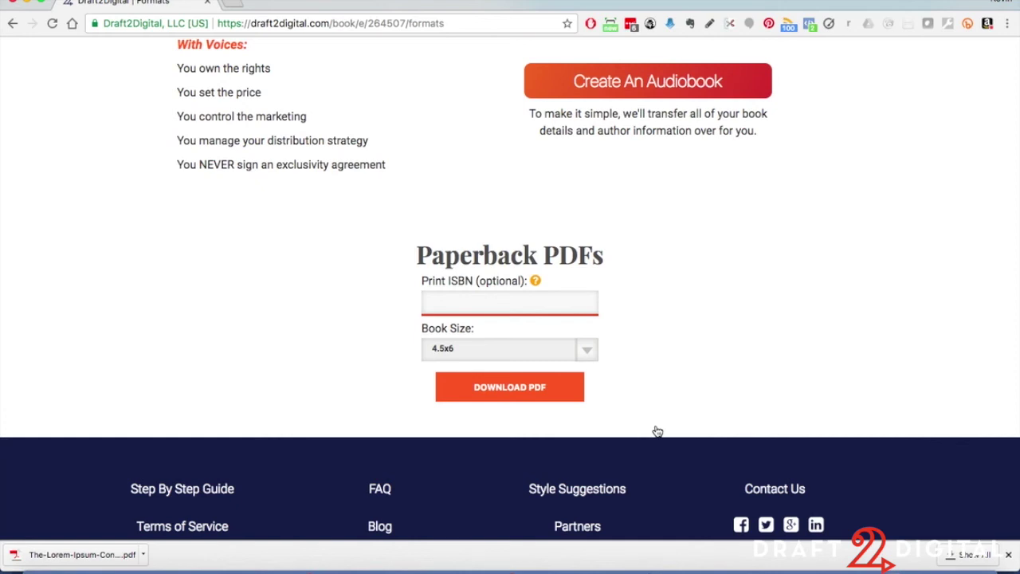
pyautogui.scroll(3, 658, 431)
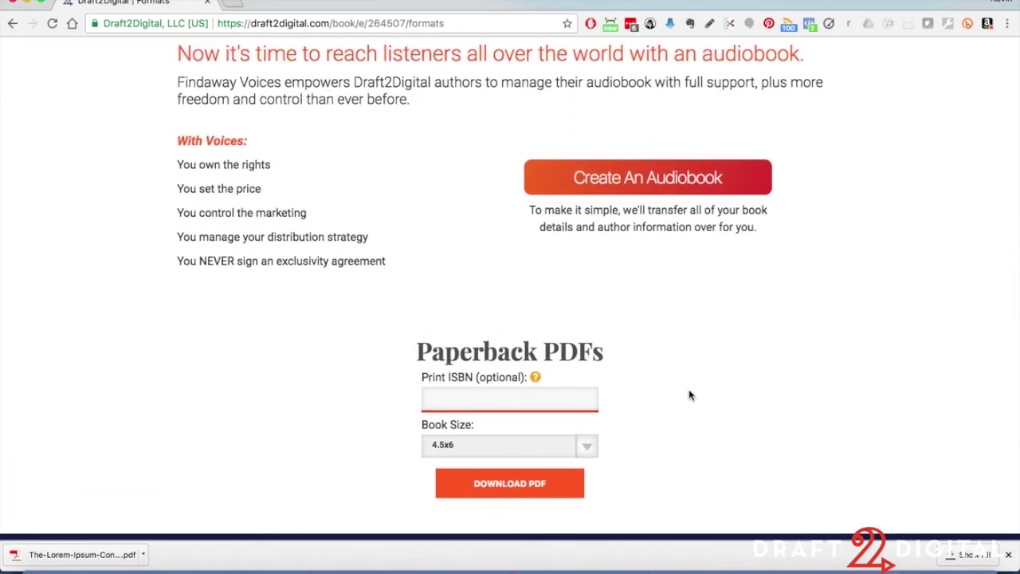
pyautogui.scroll(1, 724, 368)
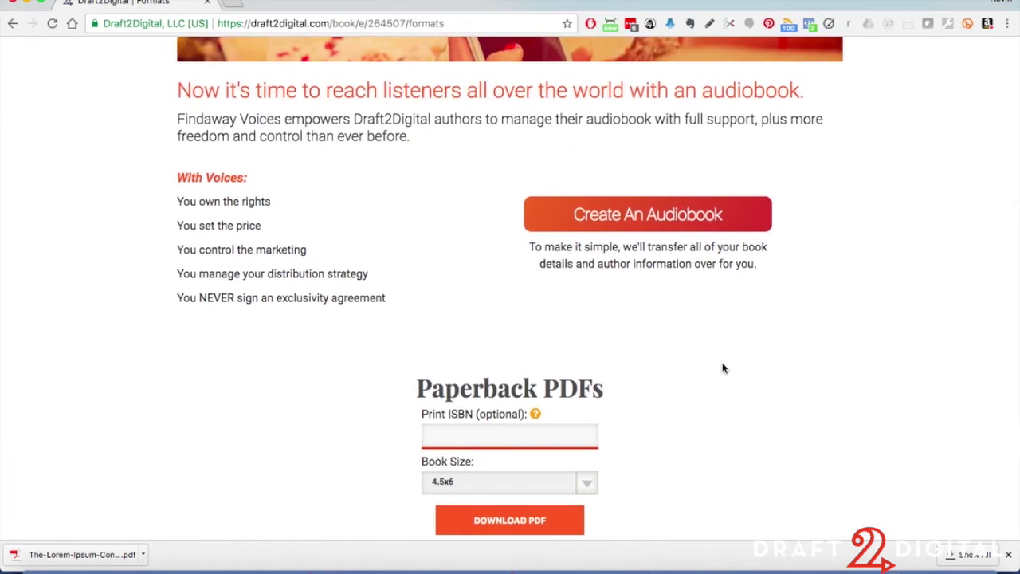
pyautogui.scroll(4, 724, 368)
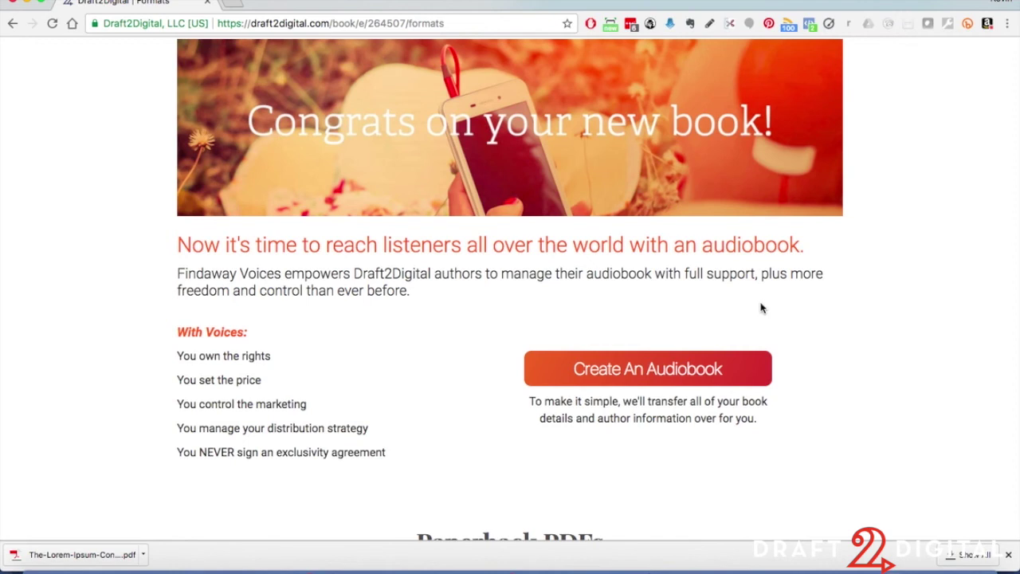
# Create an audiobook project with Findaway Voices, look through its Tell Us More questionnaire, and close that page.
pyautogui.click(676, 369)
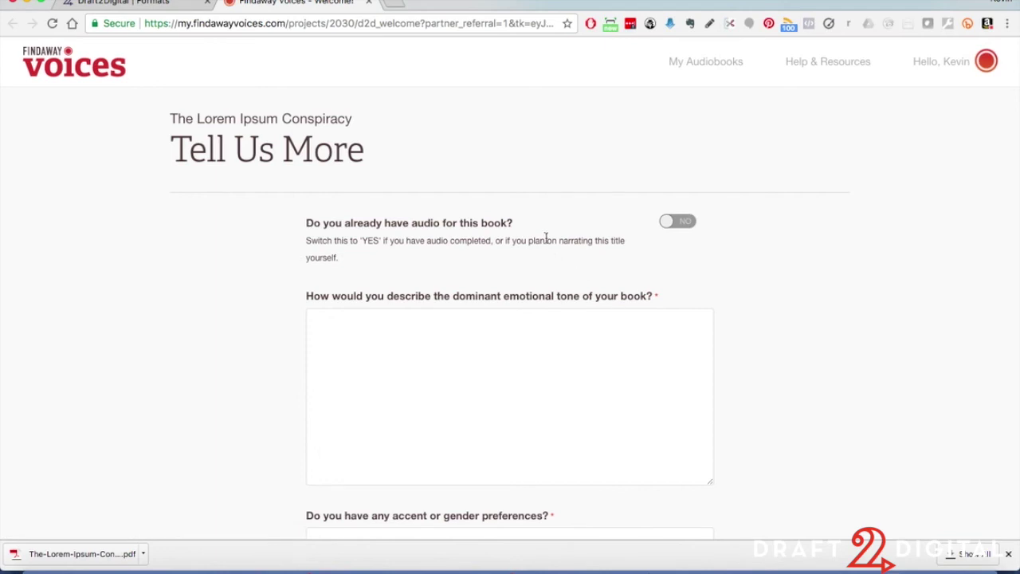
pyautogui.scroll(-2, 553, 254)
pyautogui.scroll(-20, 553, 253)
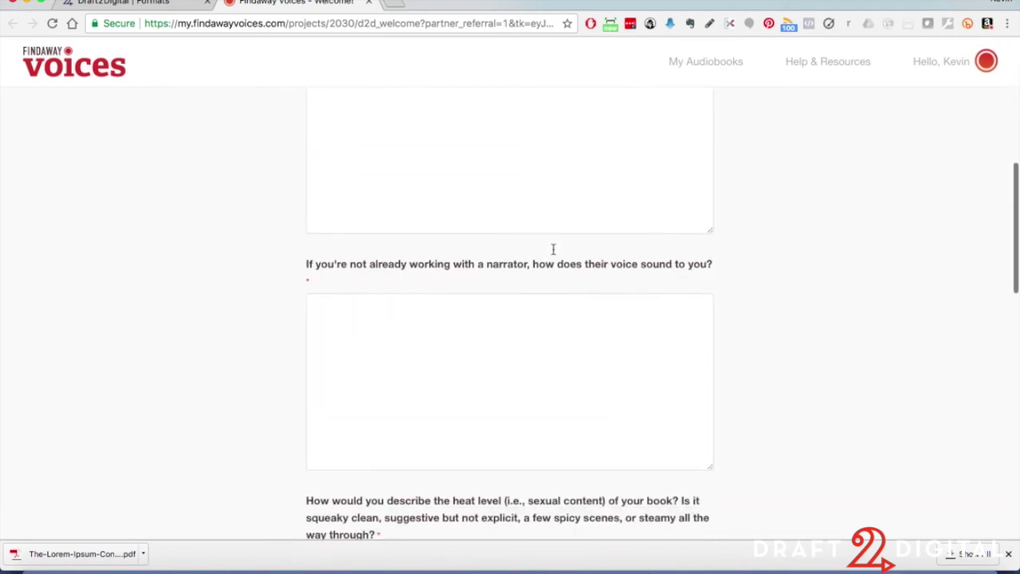
pyautogui.scroll(-10, 553, 249)
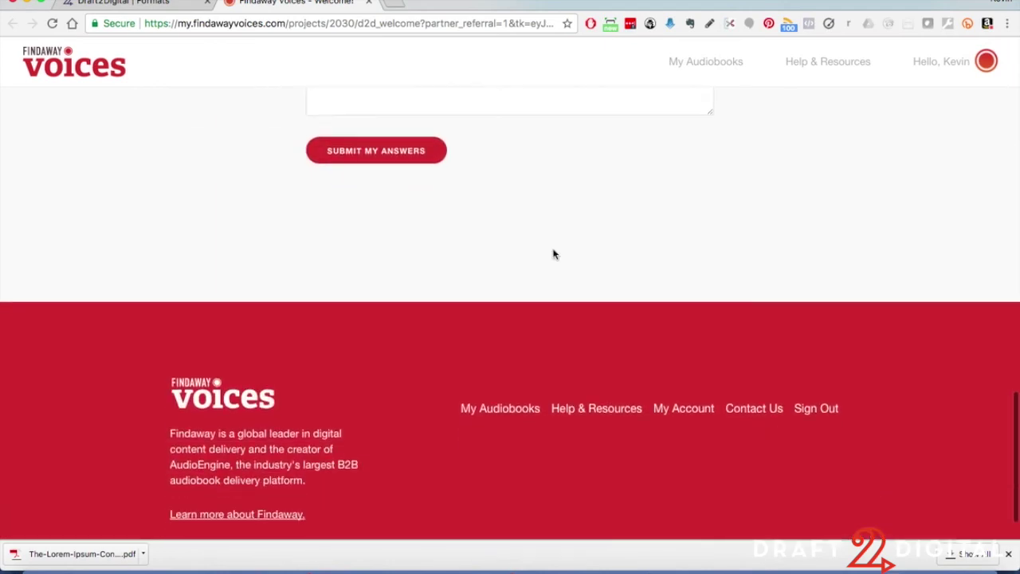
pyautogui.scroll(20, 581, 215)
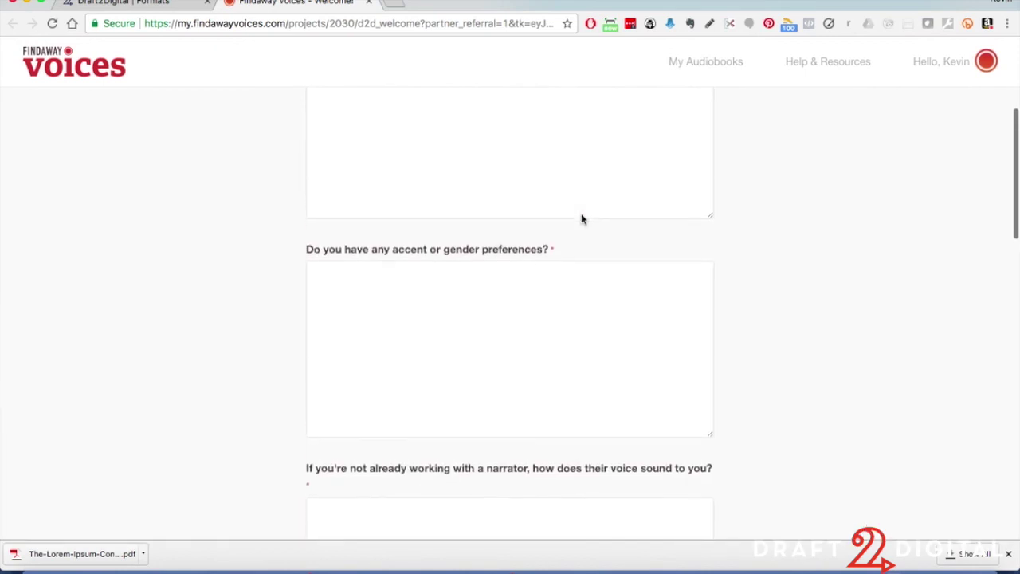
pyautogui.scroll(5, 582, 215)
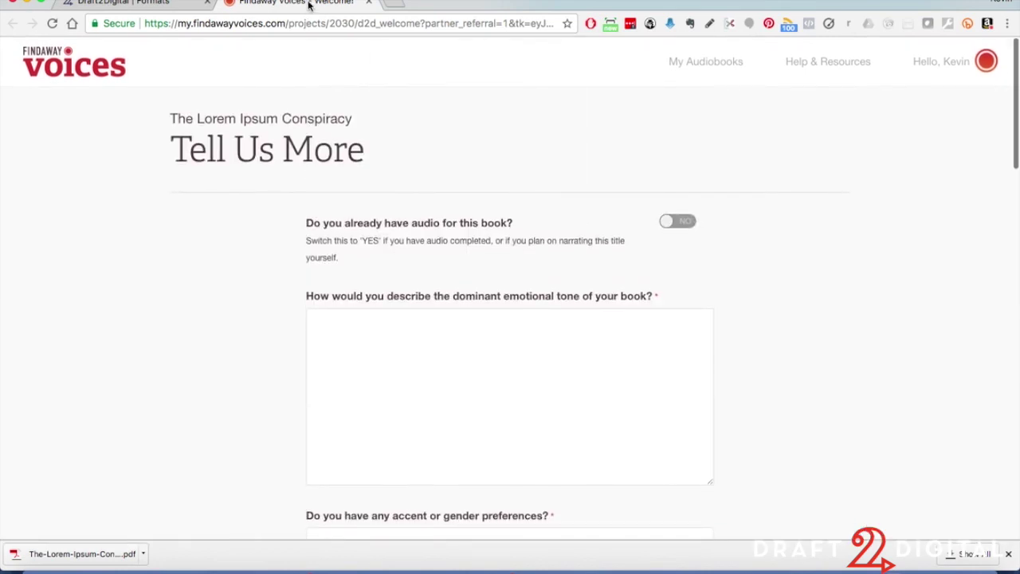
pyautogui.click(368, 3)
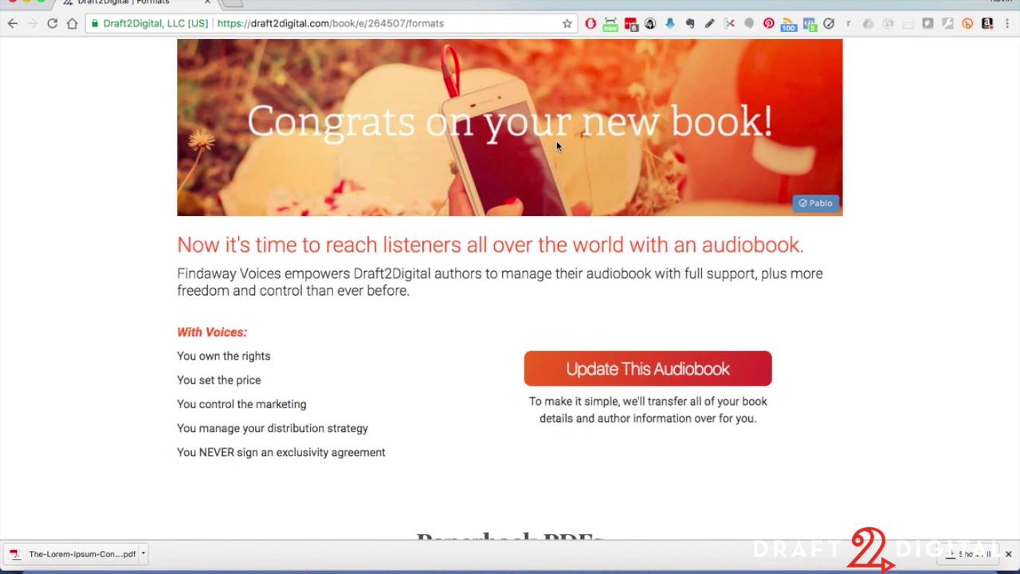
# Review the Paperback PDFs section and read the help note for the optional print ISBN.
pyautogui.scroll(-5, 461, 298)
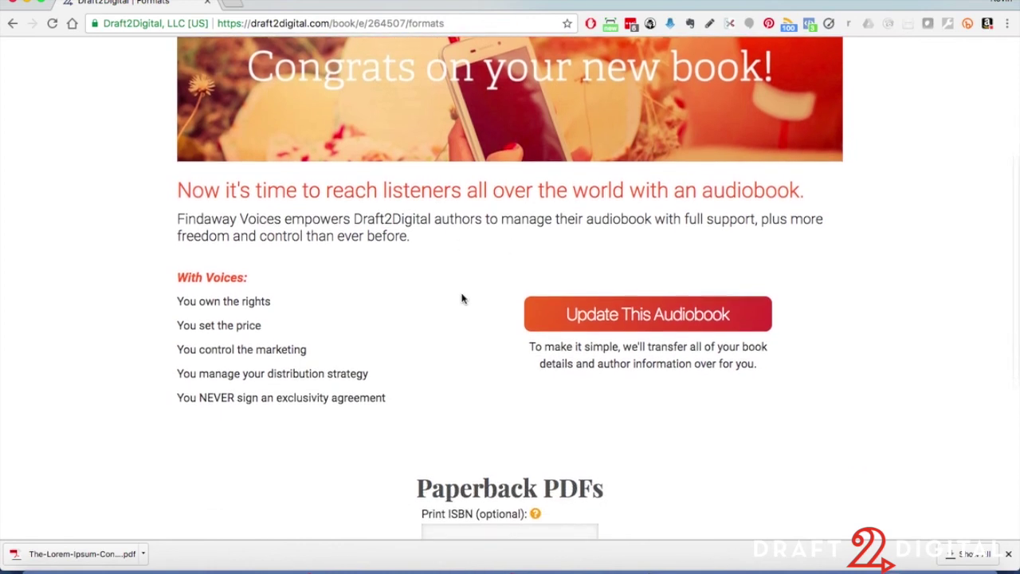
pyautogui.scroll(-6, 461, 298)
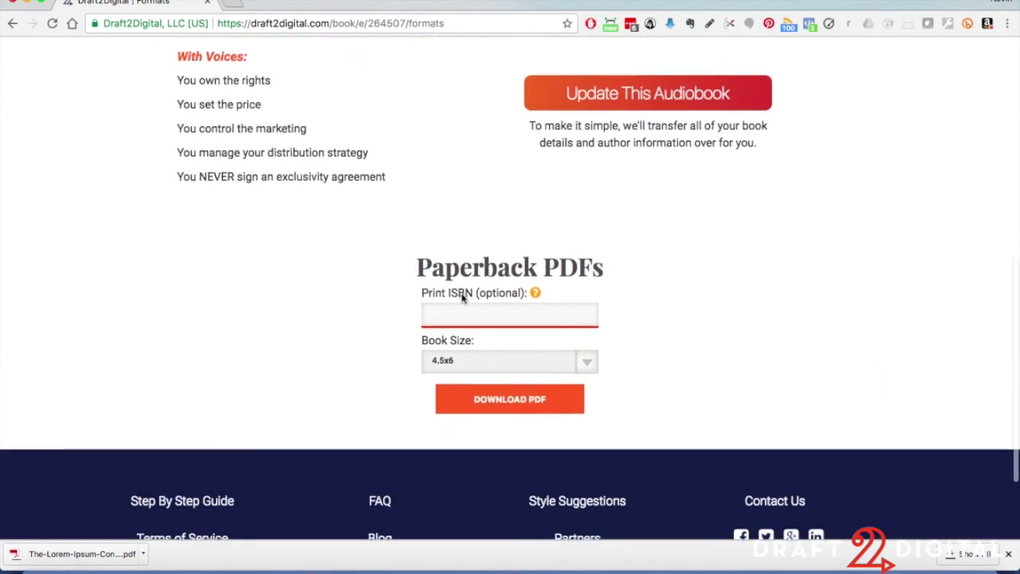
pyautogui.scroll(-2, 633, 168)
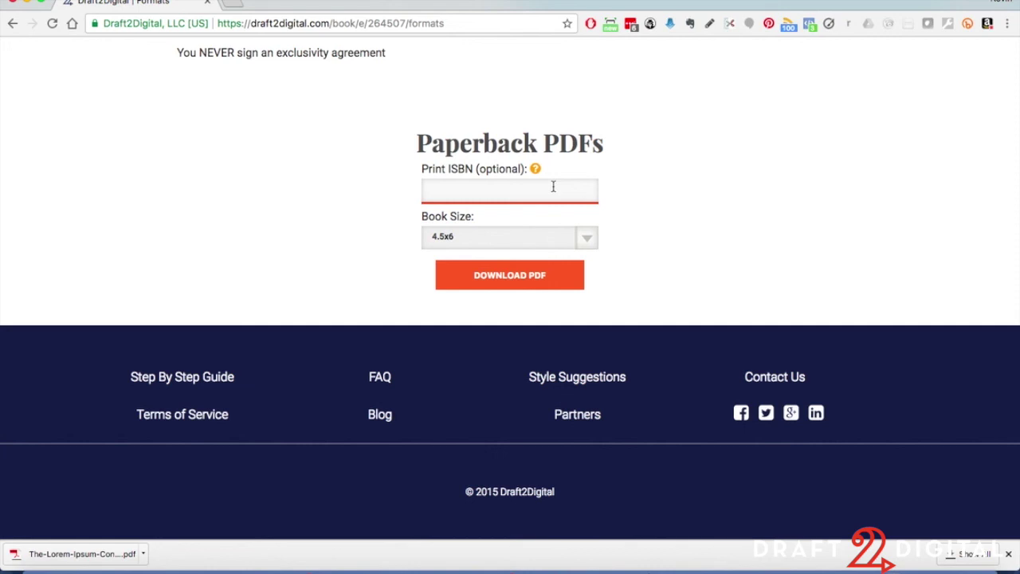
pyautogui.moveTo(539, 171)
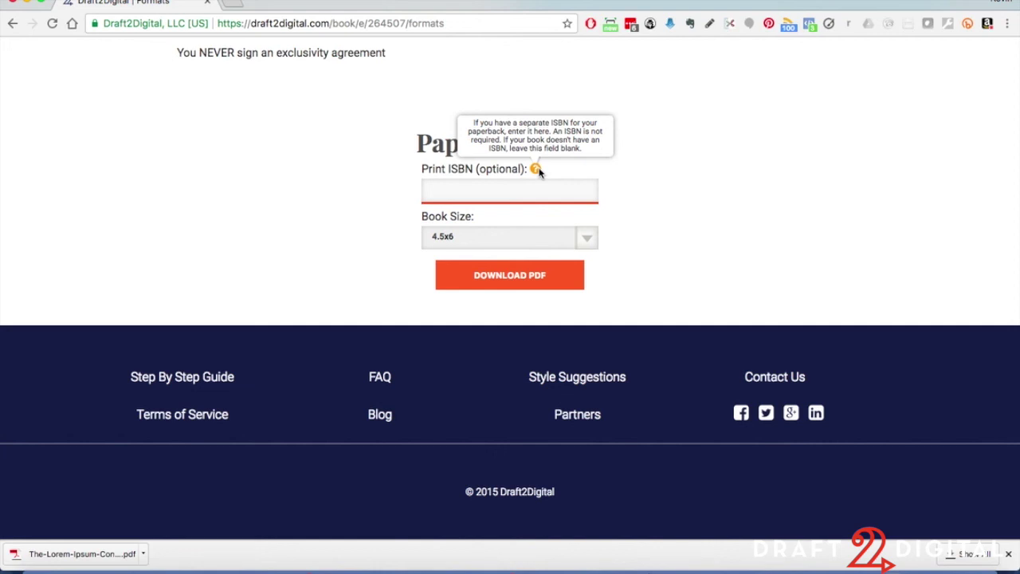
# Look through the full range of trim sizes offered under Book Size for the paperback PDF.
pyautogui.click(588, 242)
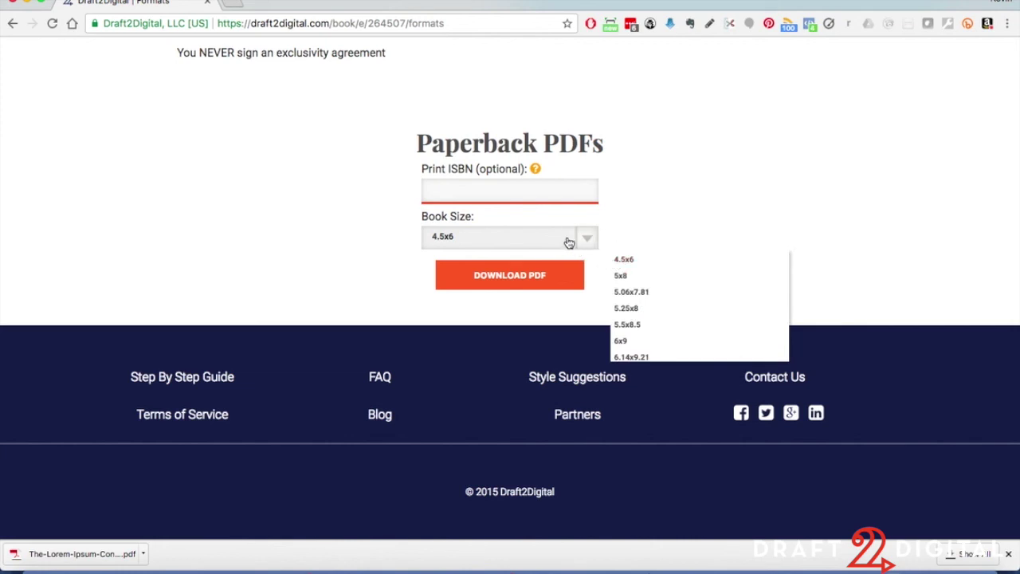
pyautogui.scroll(-4, 644, 286)
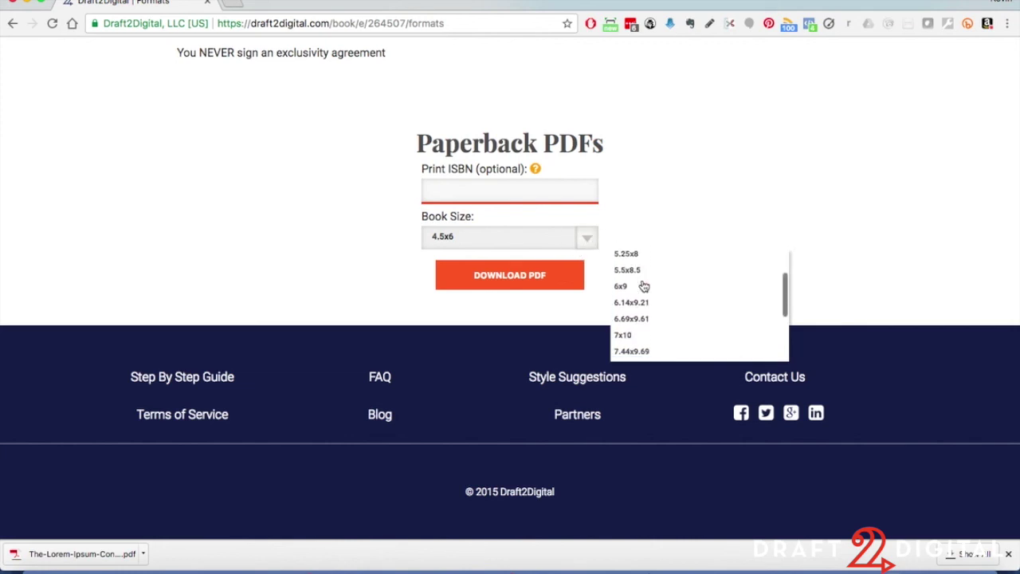
pyautogui.scroll(-1, 644, 285)
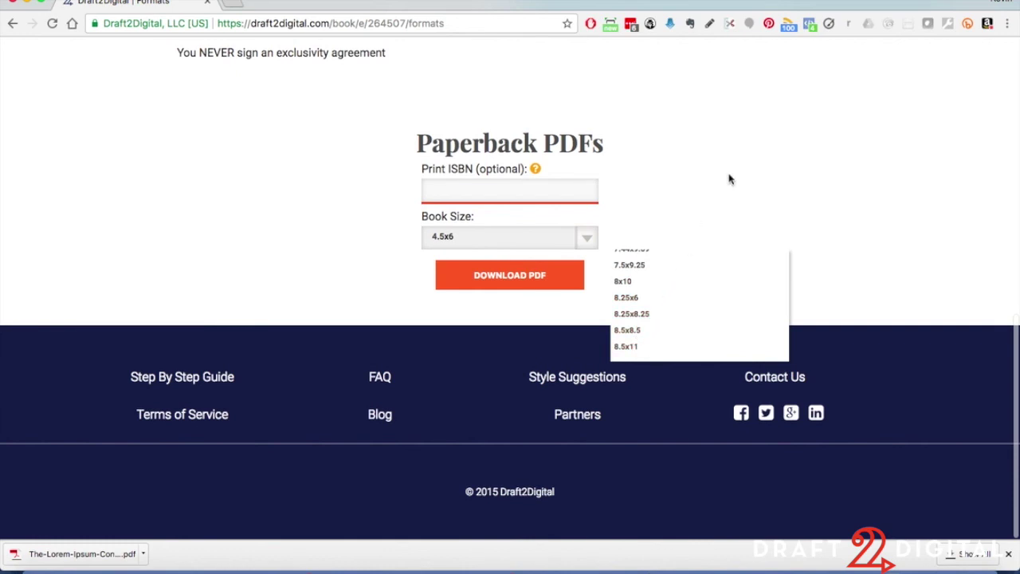
pyautogui.scroll(3, 684, 288)
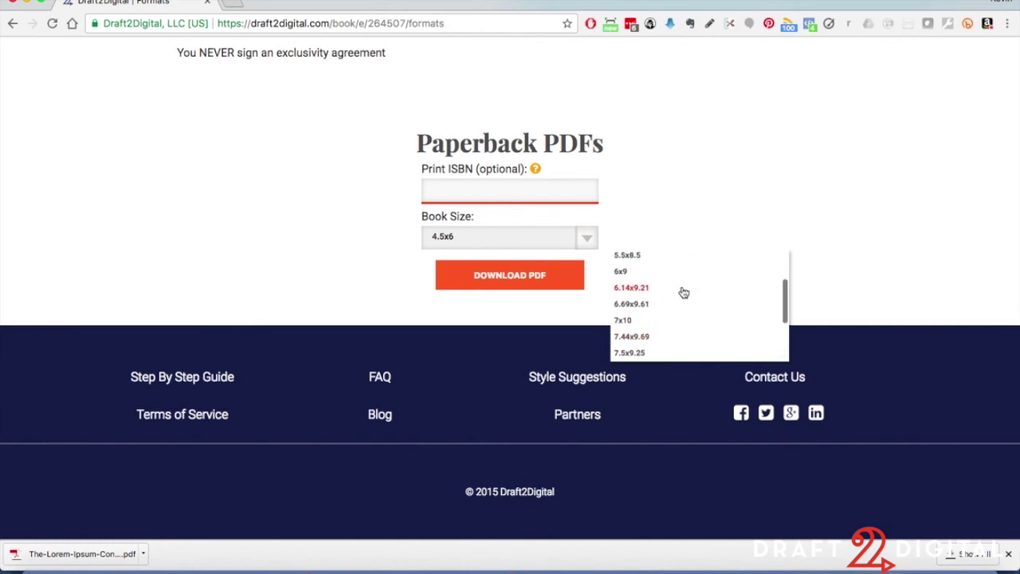
pyautogui.scroll(3, 684, 293)
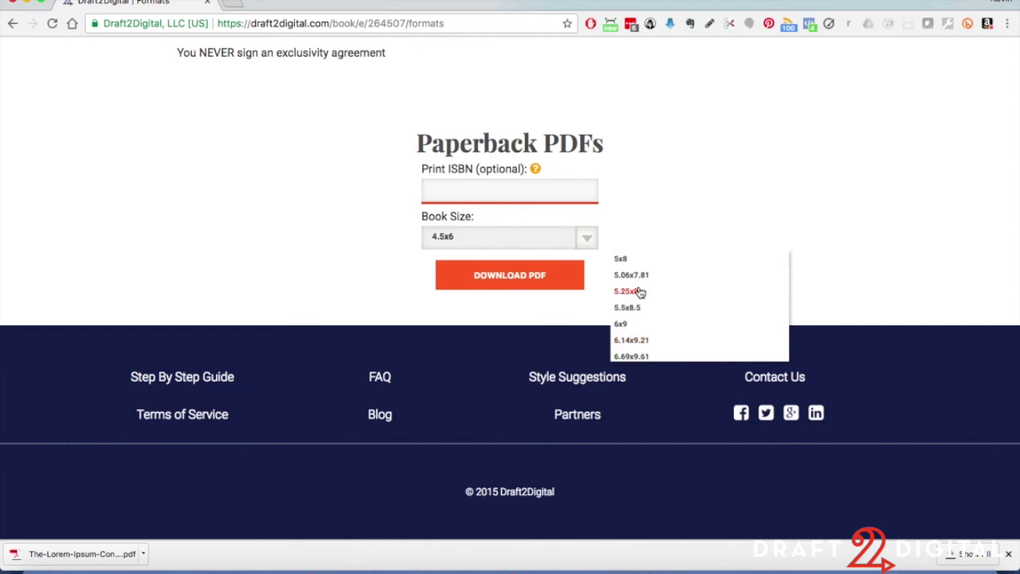
pyautogui.scroll(-1, 676, 305)
pyautogui.scroll(-1, 676, 305)
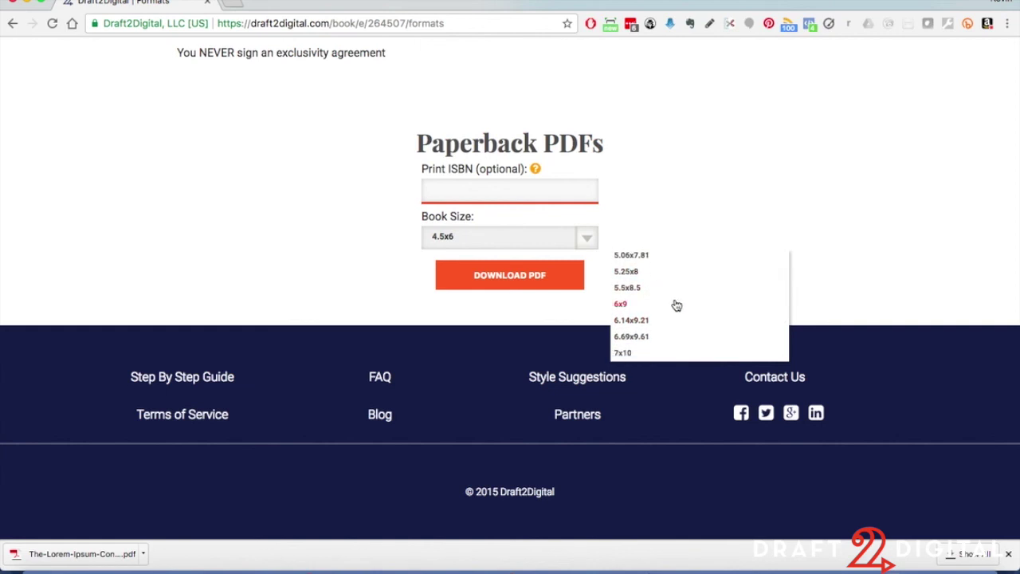
pyautogui.scroll(2, 675, 305)
pyautogui.scroll(1, 676, 305)
pyautogui.scroll(1, 676, 305)
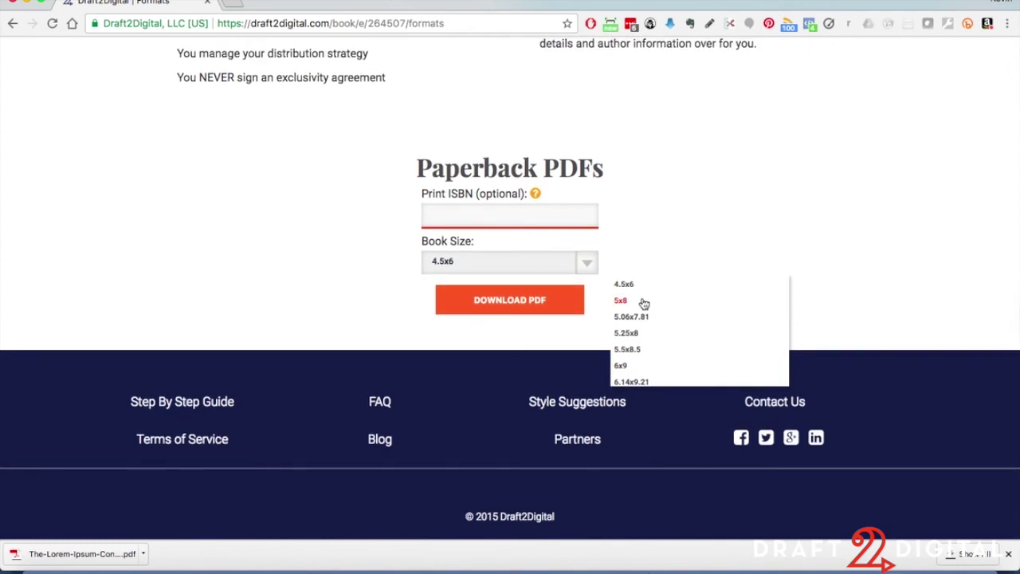
pyautogui.click(704, 207)
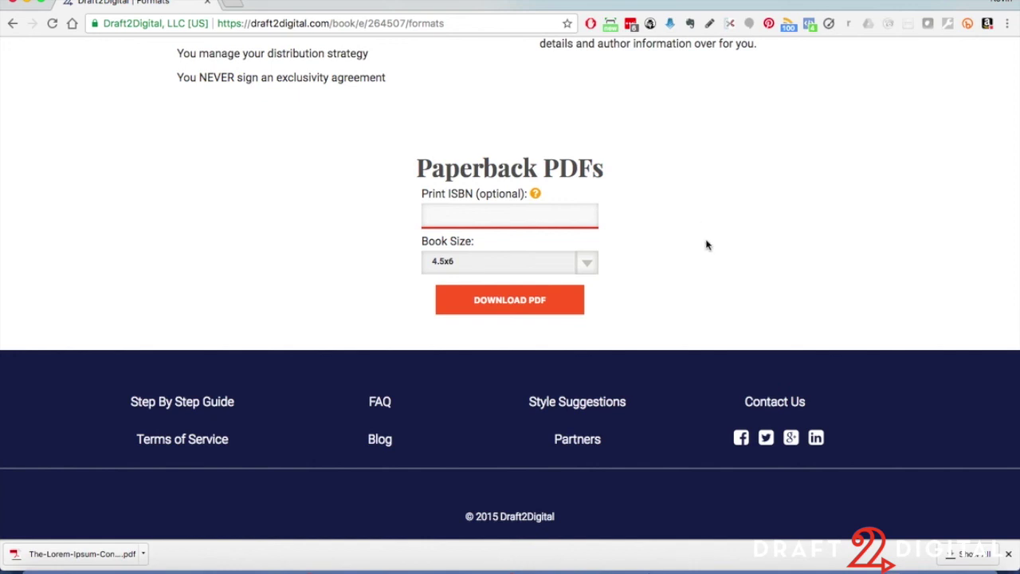
pyautogui.click(591, 260)
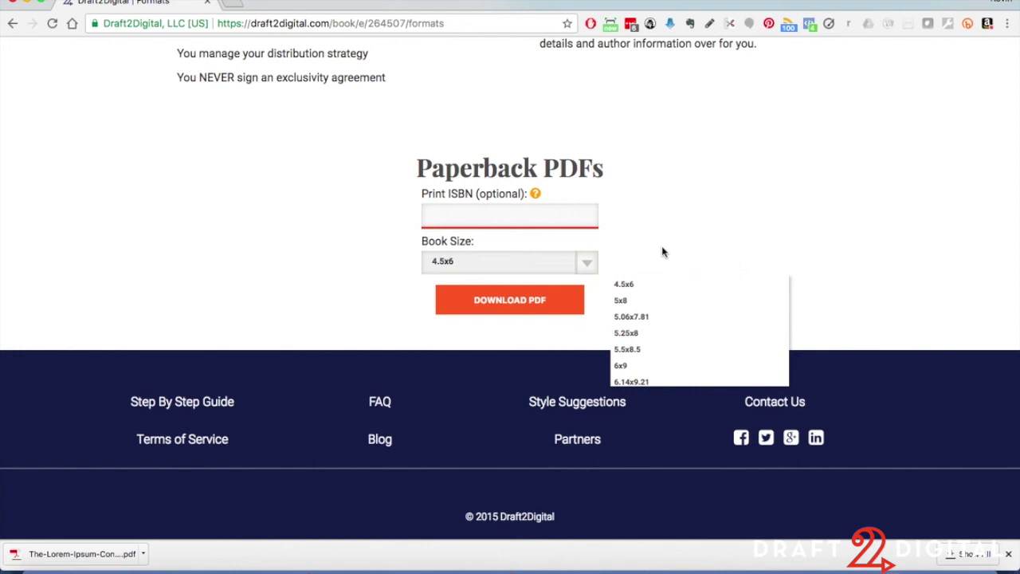
pyautogui.scroll(-2, 639, 299)
pyautogui.scroll(-2, 636, 301)
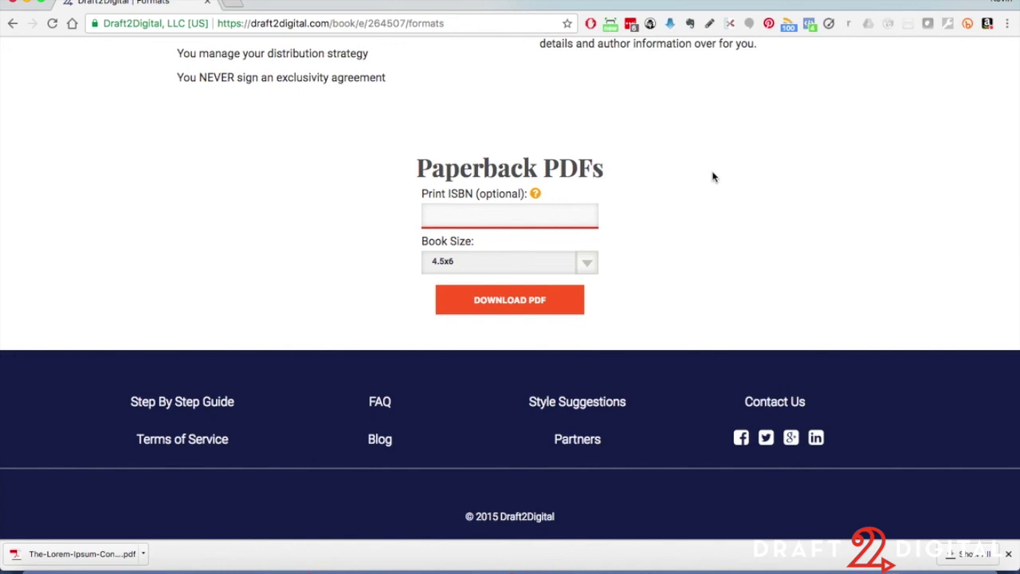
pyautogui.click(588, 269)
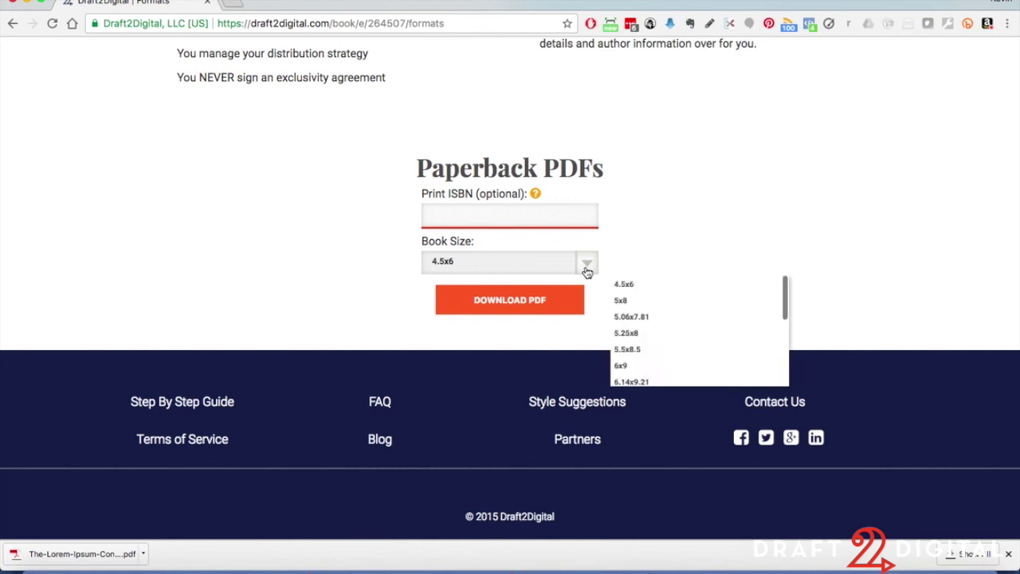
pyautogui.scroll(-3, 651, 322)
pyautogui.scroll(-3, 651, 322)
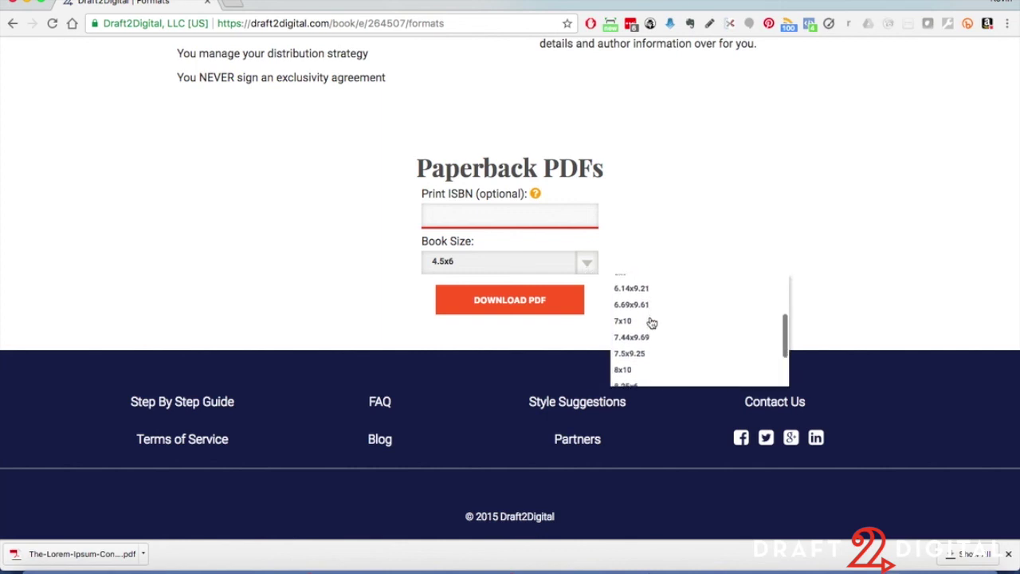
pyautogui.click(725, 198)
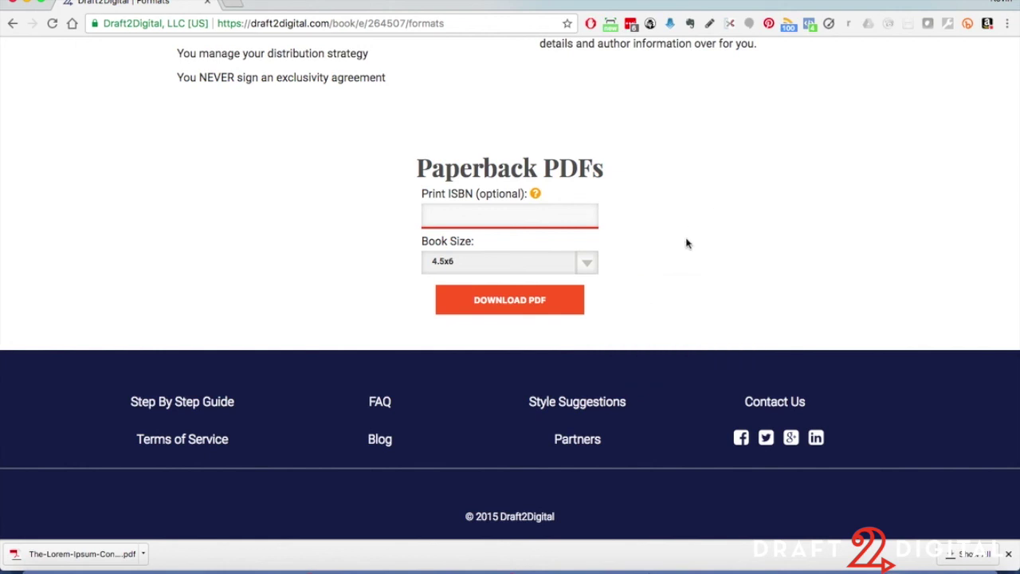
# Set the paperback book size to 6x9 and download the print PDF, leaving the optional print ISBN blank.
pyautogui.click(587, 262)
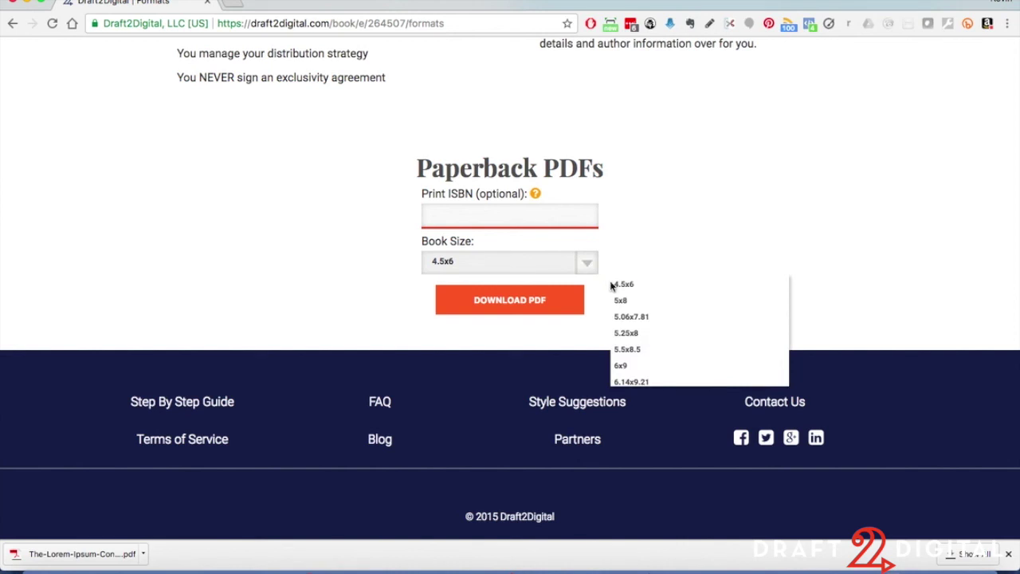
pyautogui.scroll(-2, 650, 324)
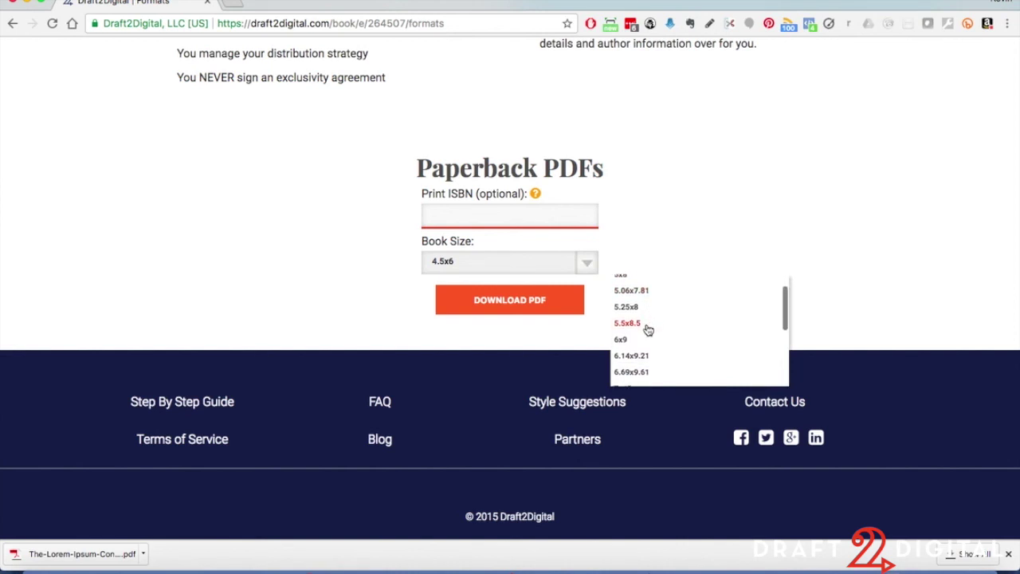
pyautogui.click(632, 341)
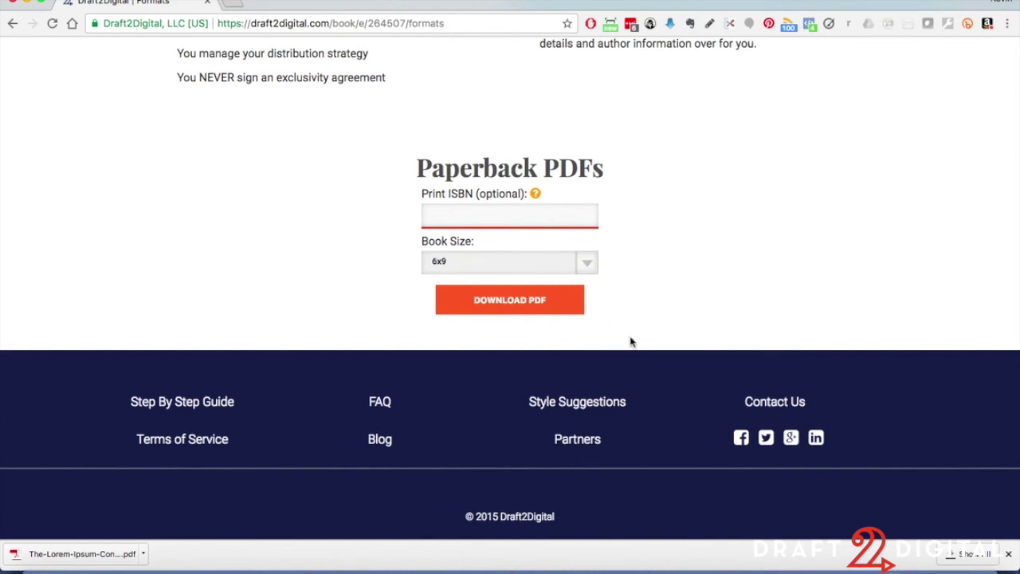
pyautogui.click(526, 300)
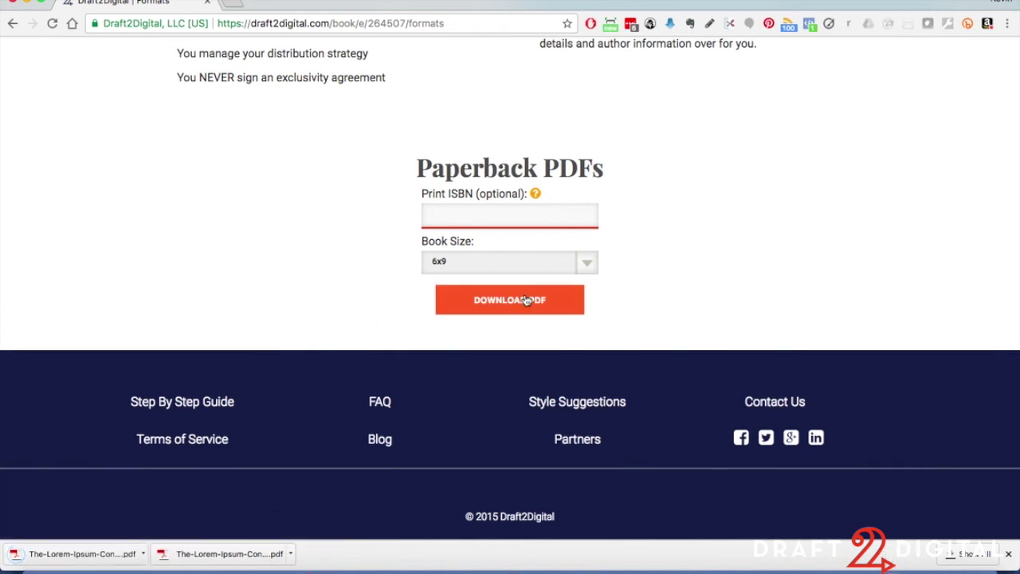
# Open the newest downloaded PDF from Downloads, page through the book's interior, and switch back to the top of the Formats page in Chrome.
pyautogui.moveTo(897, 568)
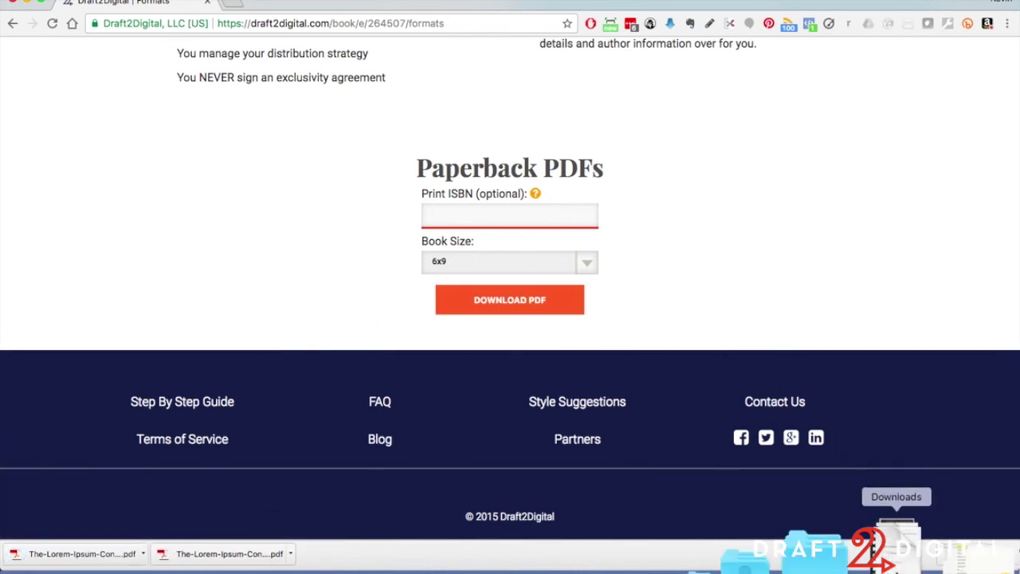
pyautogui.click(898, 562)
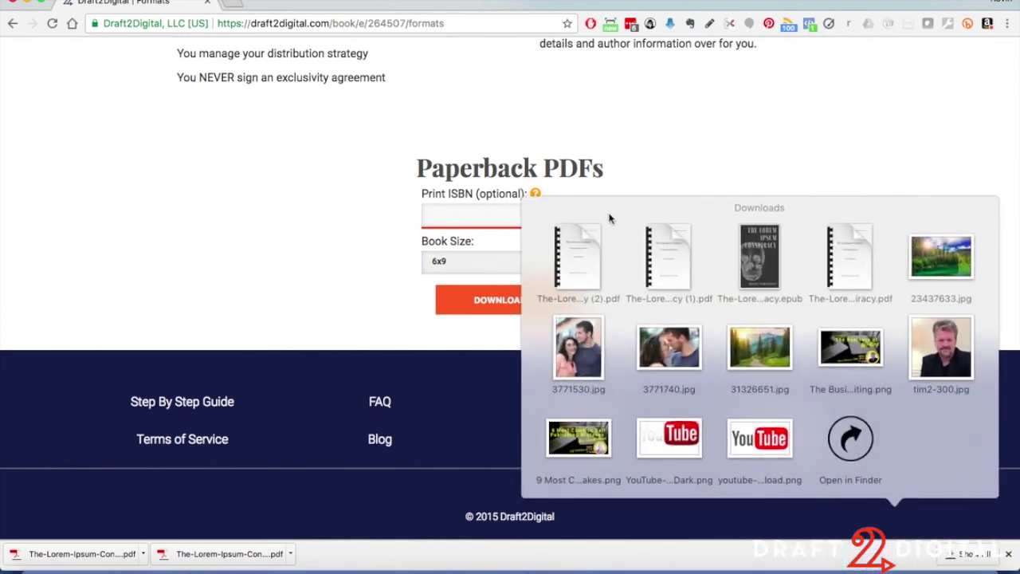
pyautogui.click(578, 258)
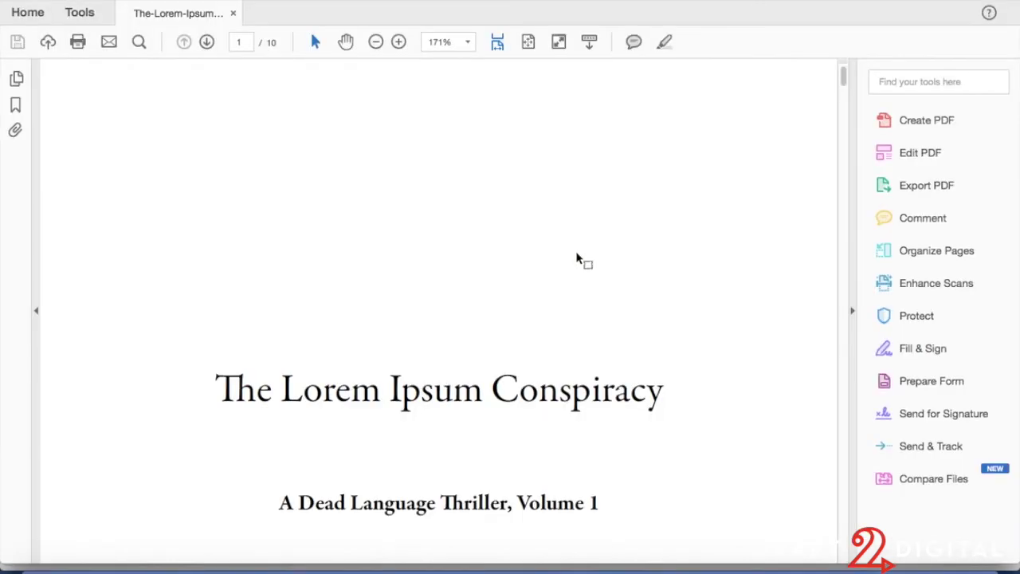
pyautogui.scroll(-15, 579, 257)
pyautogui.scroll(-10, 579, 257)
pyautogui.scroll(-10, 579, 252)
pyautogui.scroll(-10, 578, 250)
pyautogui.scroll(-10, 578, 252)
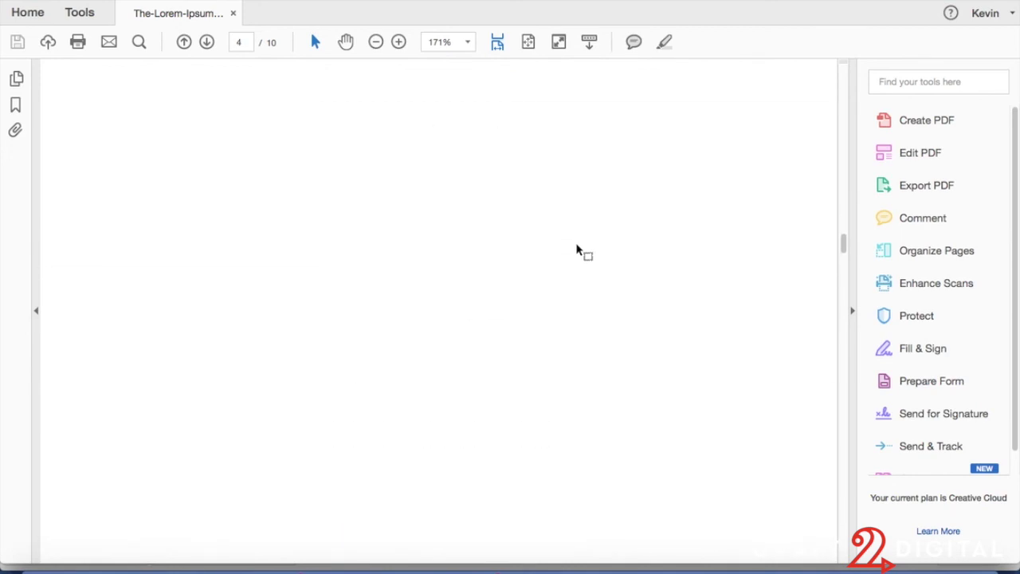
pyautogui.scroll(-8, 577, 250)
pyautogui.press('super+Tab')
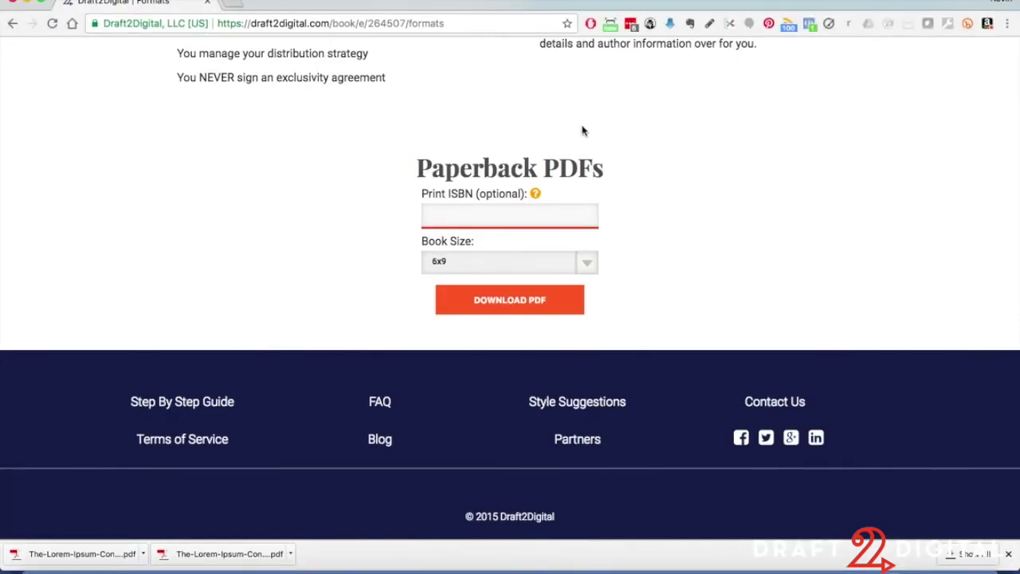
pyautogui.scroll(15, 717, 146)
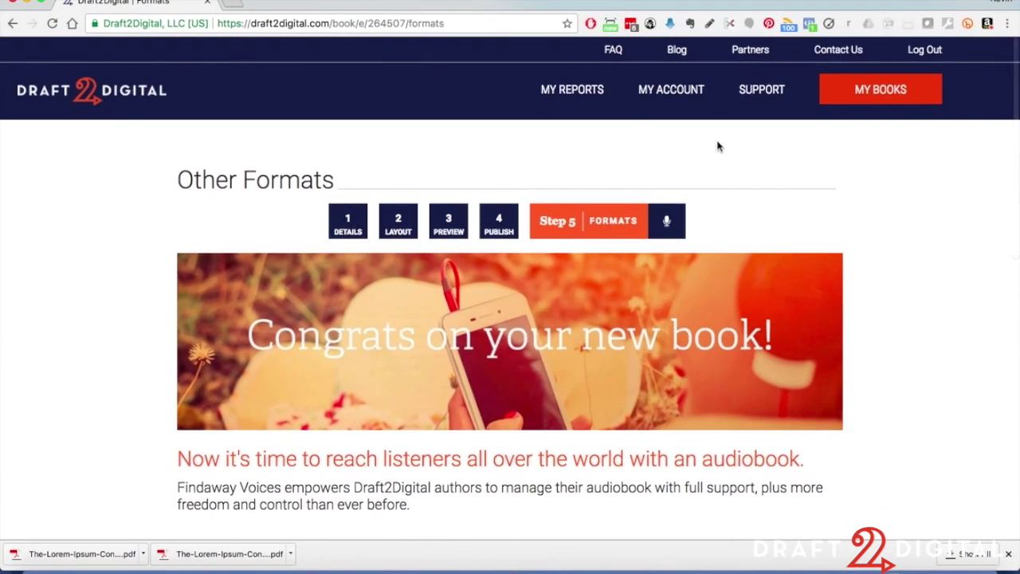